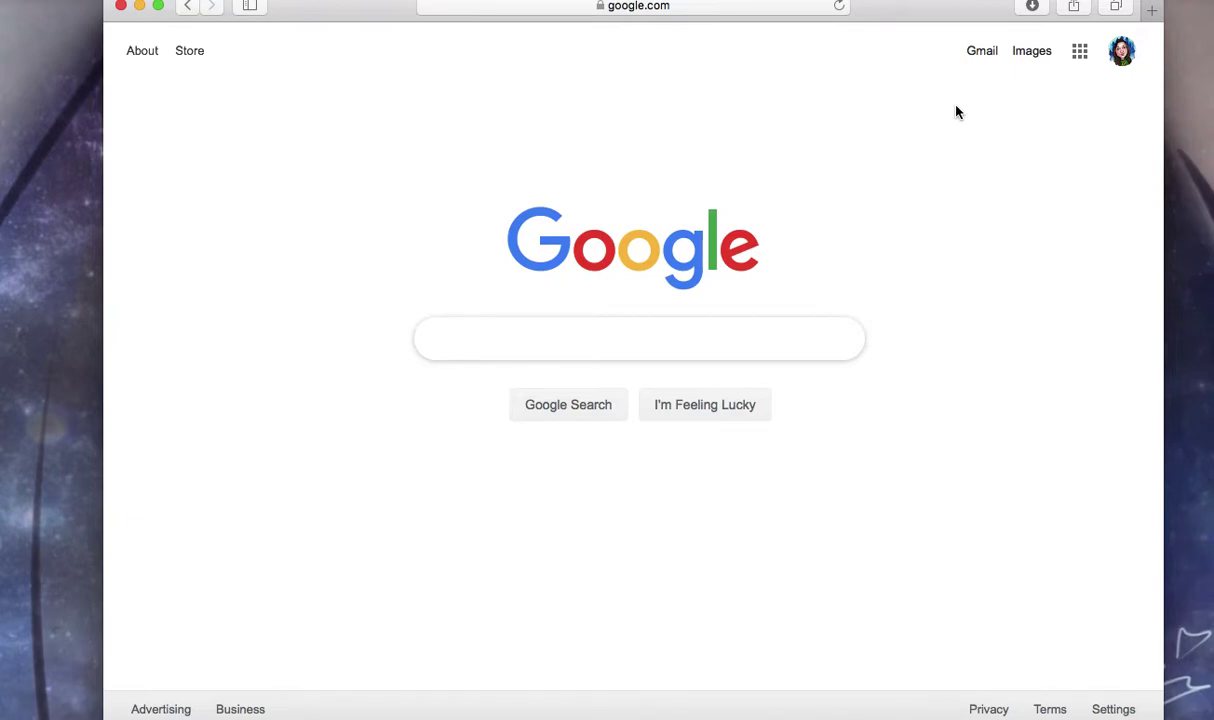
# Search Google for "goofy clipart" and show the image results.
pyautogui.write('oog')
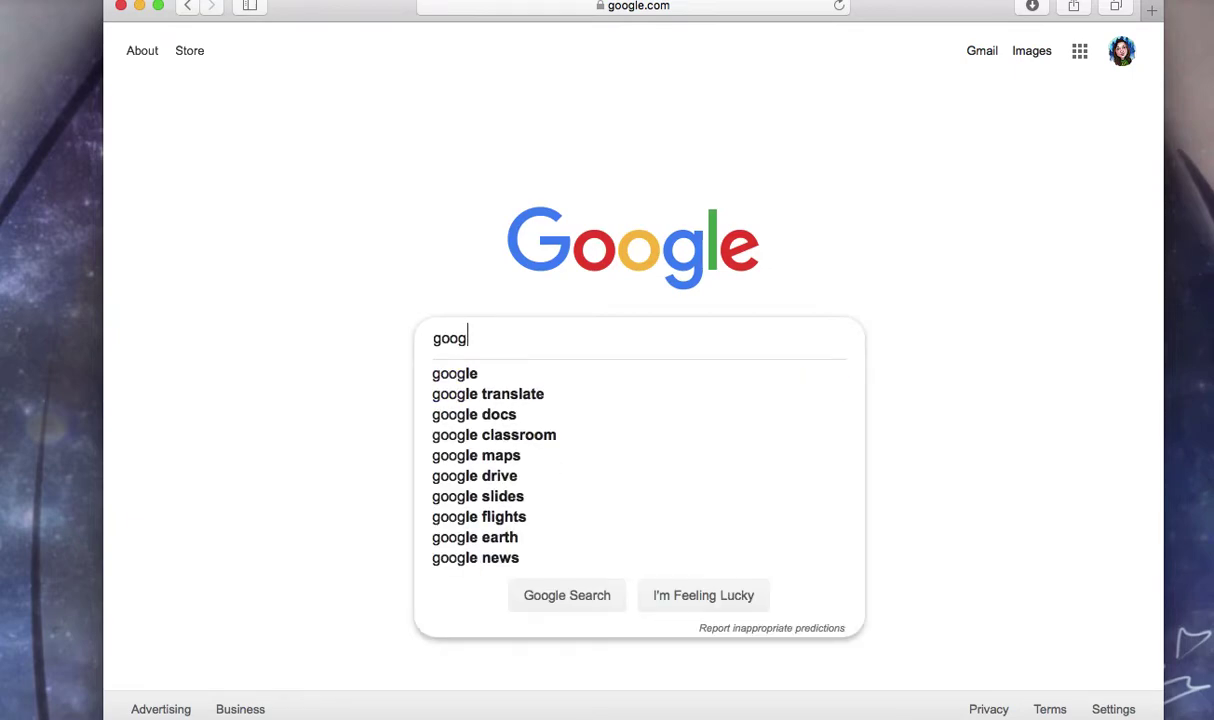
pyautogui.press('BackSpace')
pyautogui.press('Down')
pyautogui.press('Return')
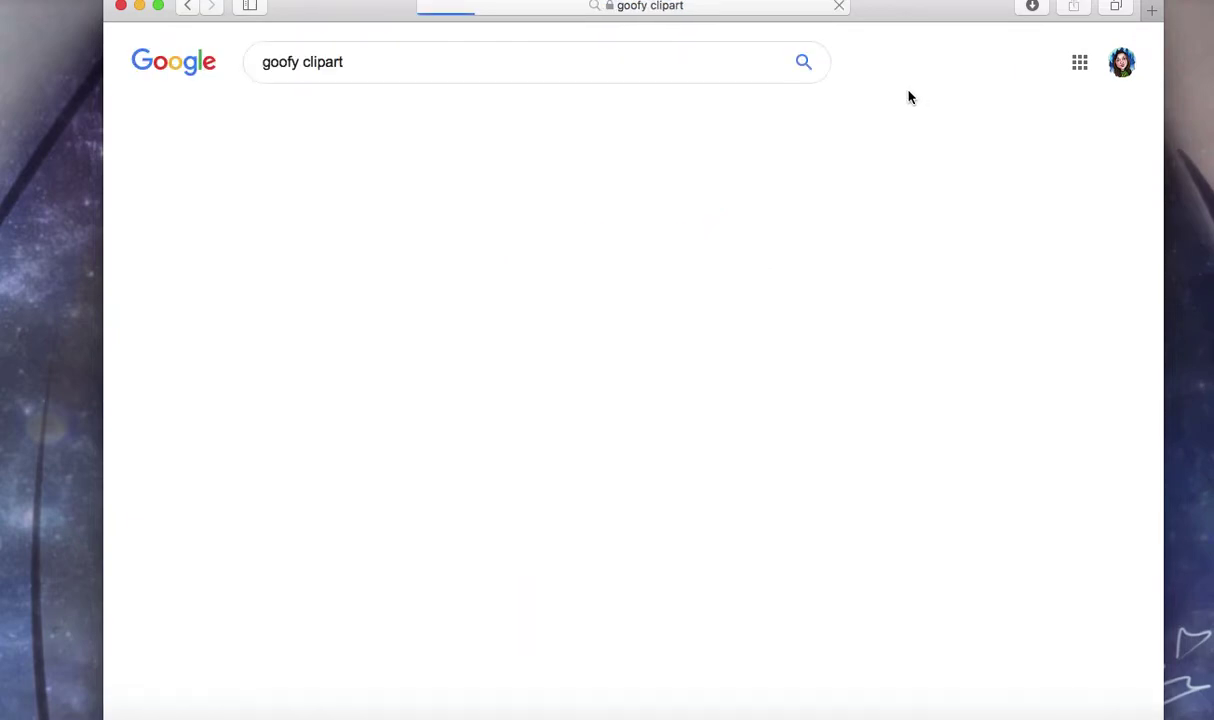
pyautogui.click(340, 116)
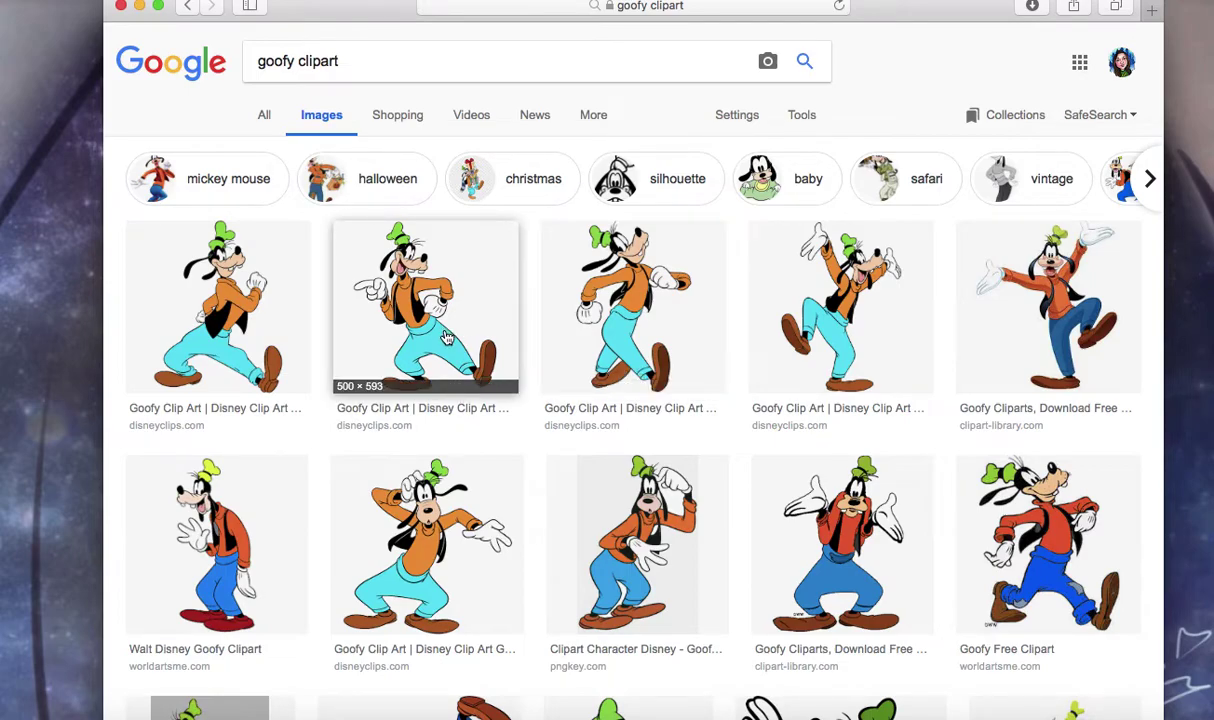
# Browse the Goofy clipart results and preview the 232 × 319 standing Goofy image from clipartpanda.com.
pyautogui.scroll(-5, 447, 337)
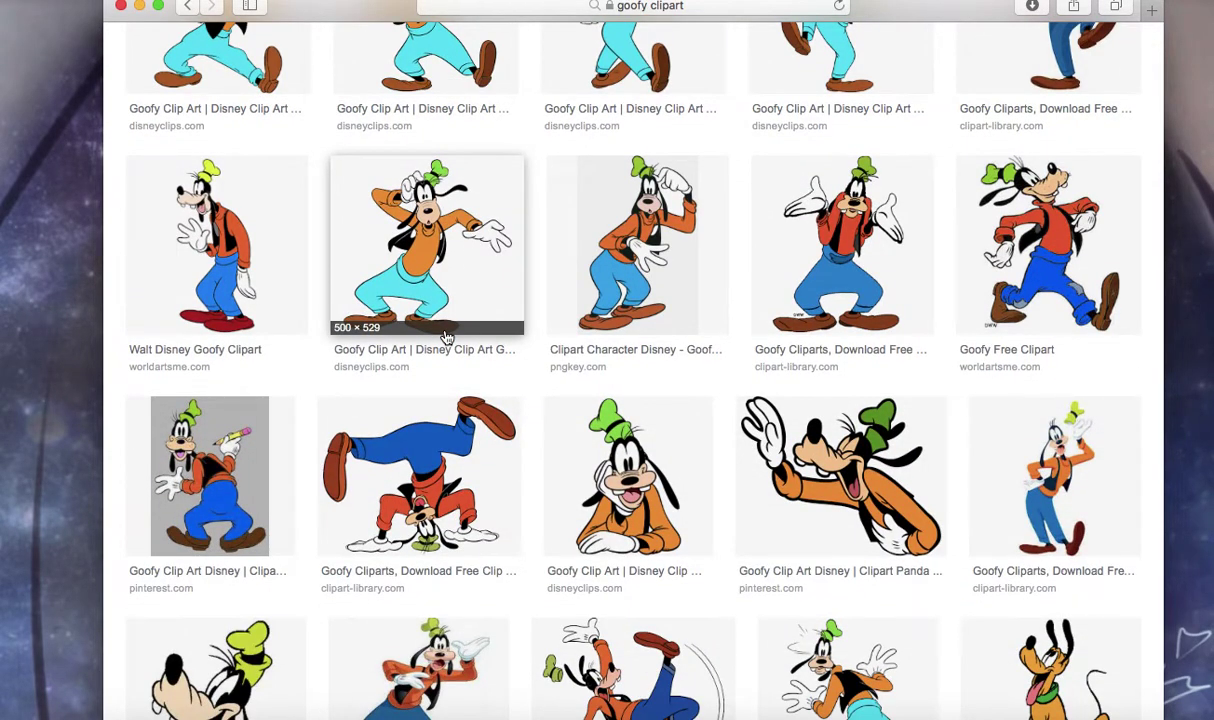
pyautogui.scroll(-5, 447, 337)
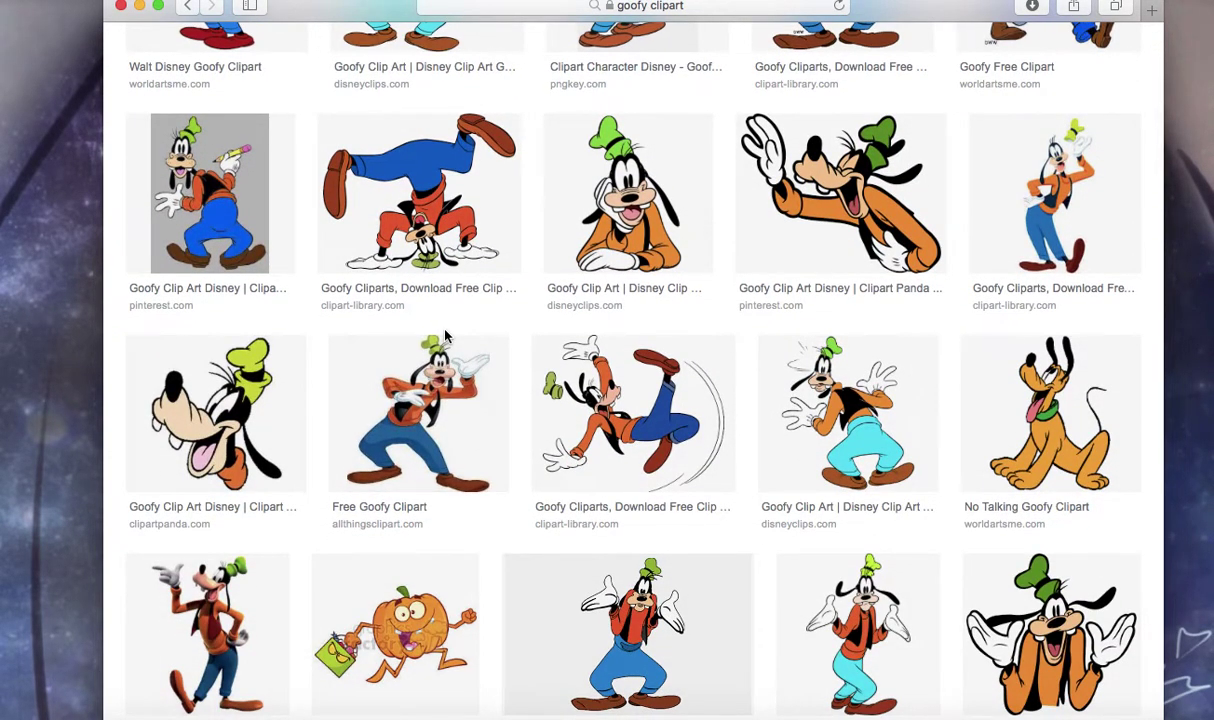
pyautogui.scroll(-4, 238, 534)
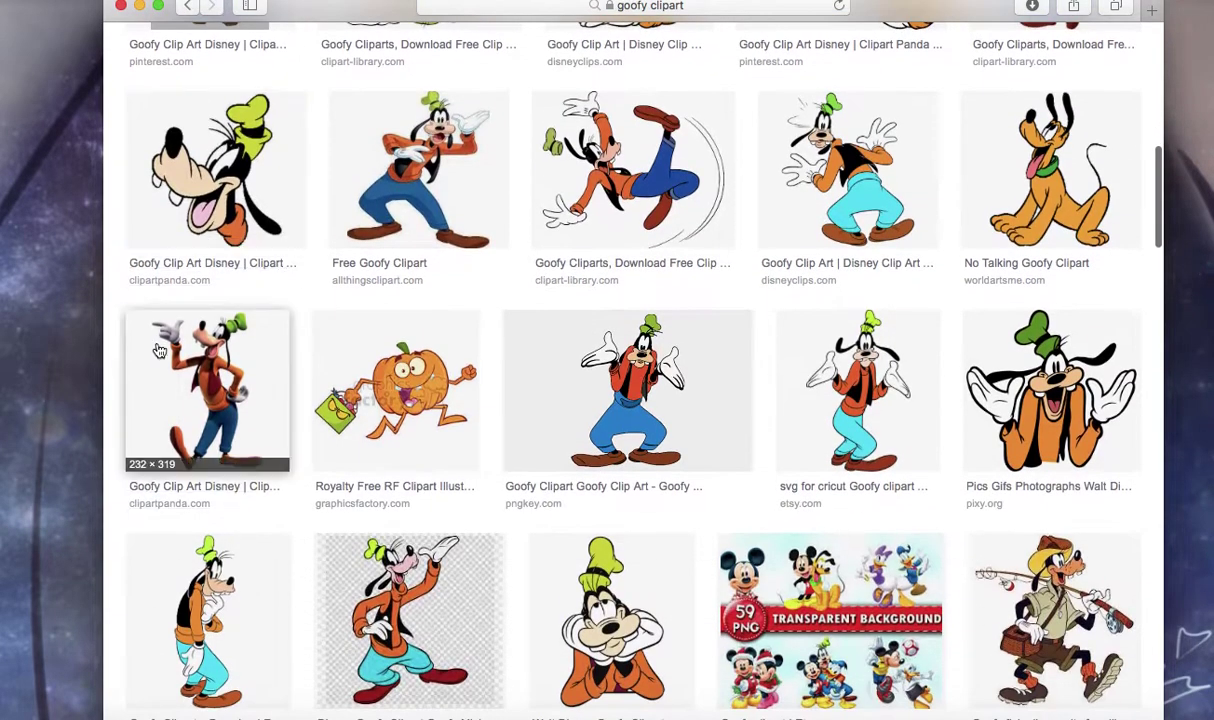
pyautogui.click(207, 392)
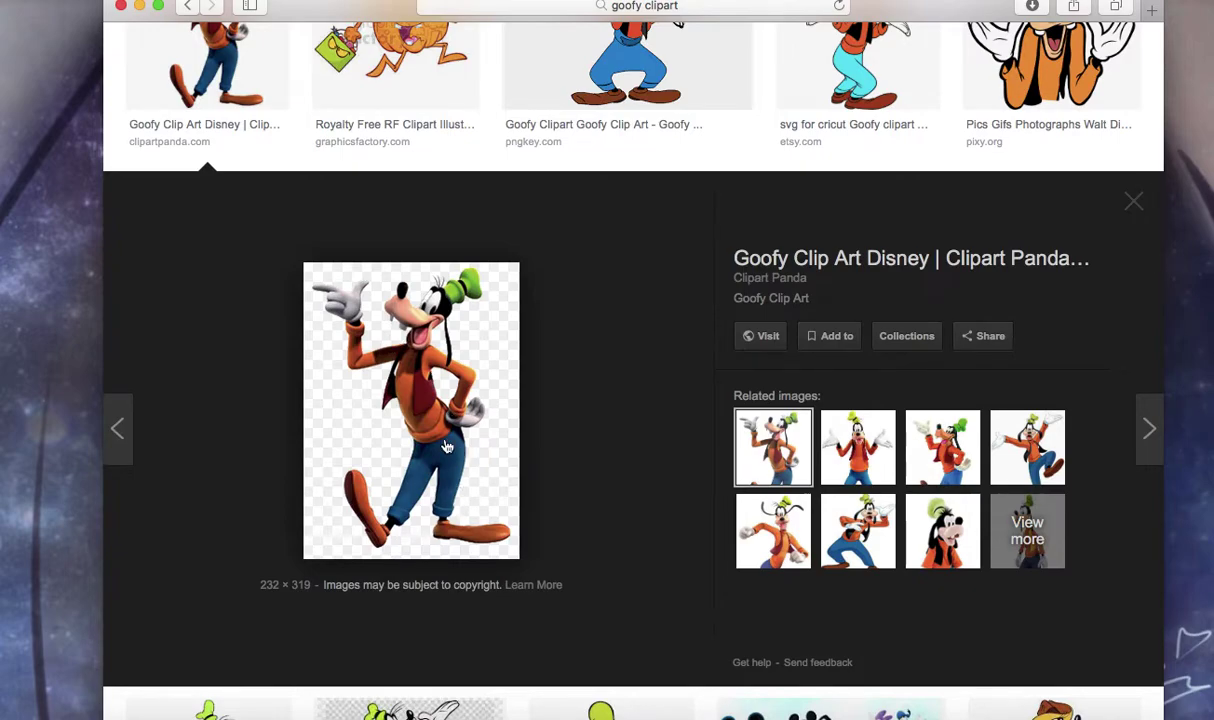
# Open the disneyclips.com preview of Goofy resting his chin on his hand and copy the image.
pyautogui.scroll(5, 417, 392)
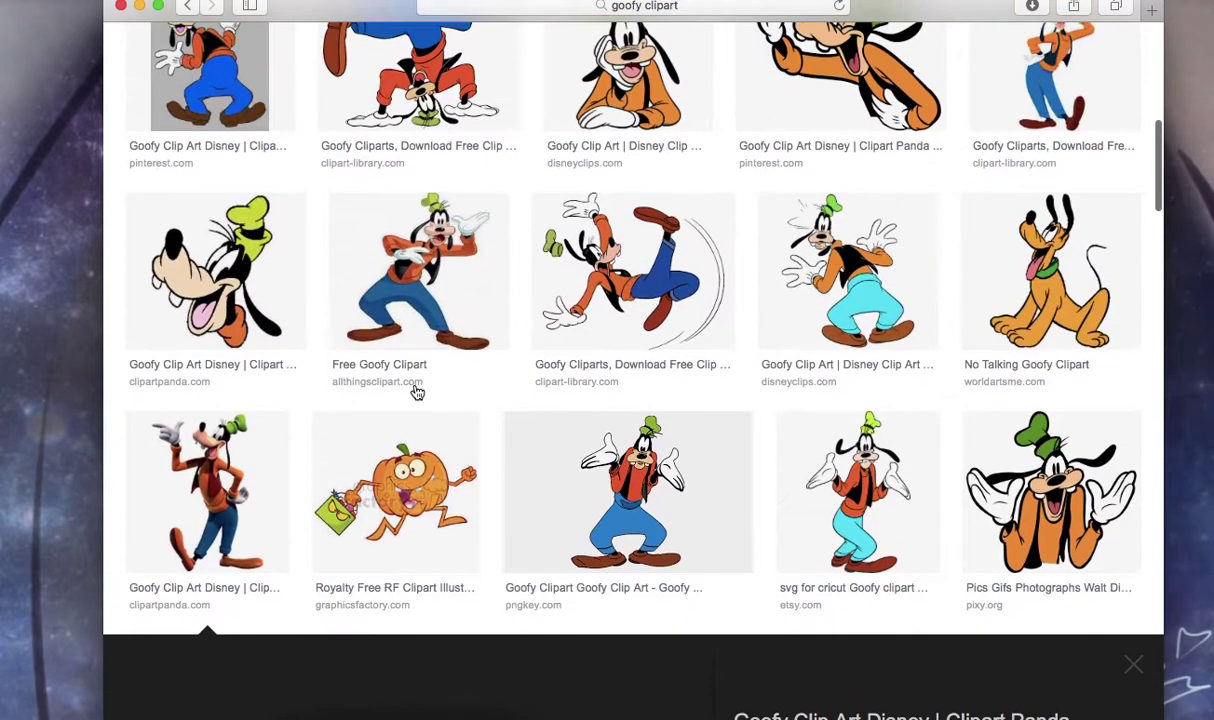
pyautogui.scroll(1, 417, 392)
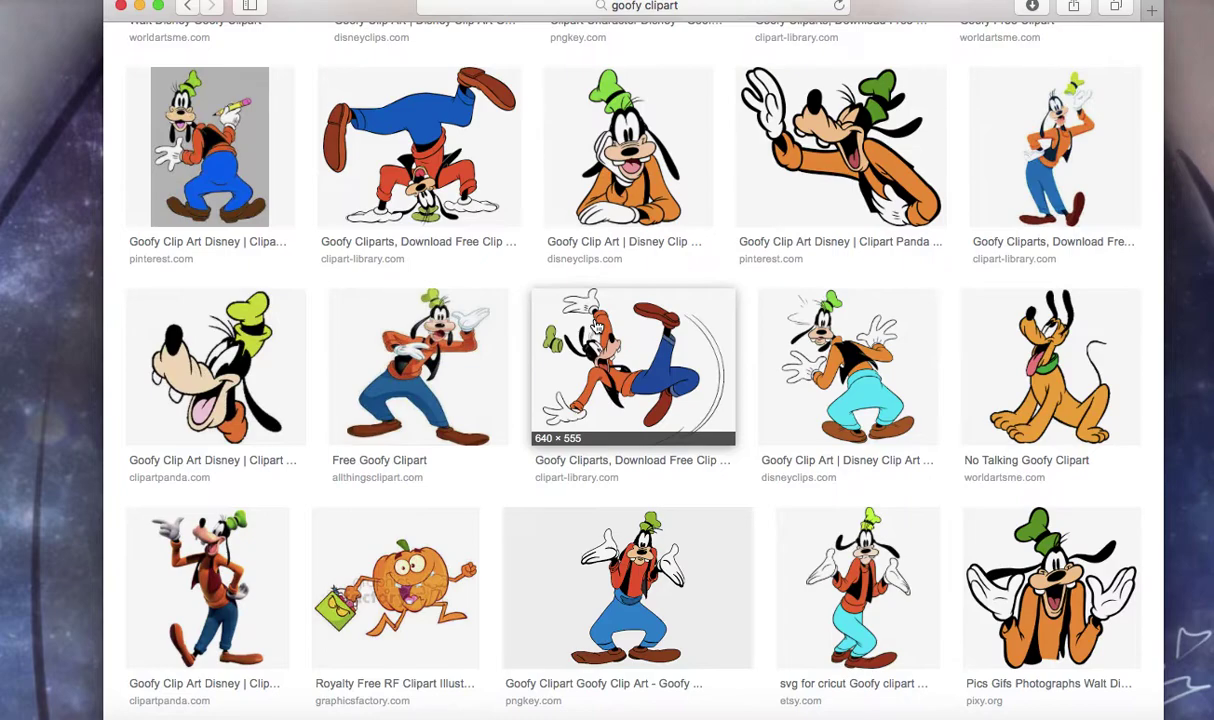
pyautogui.scroll(1, 597, 325)
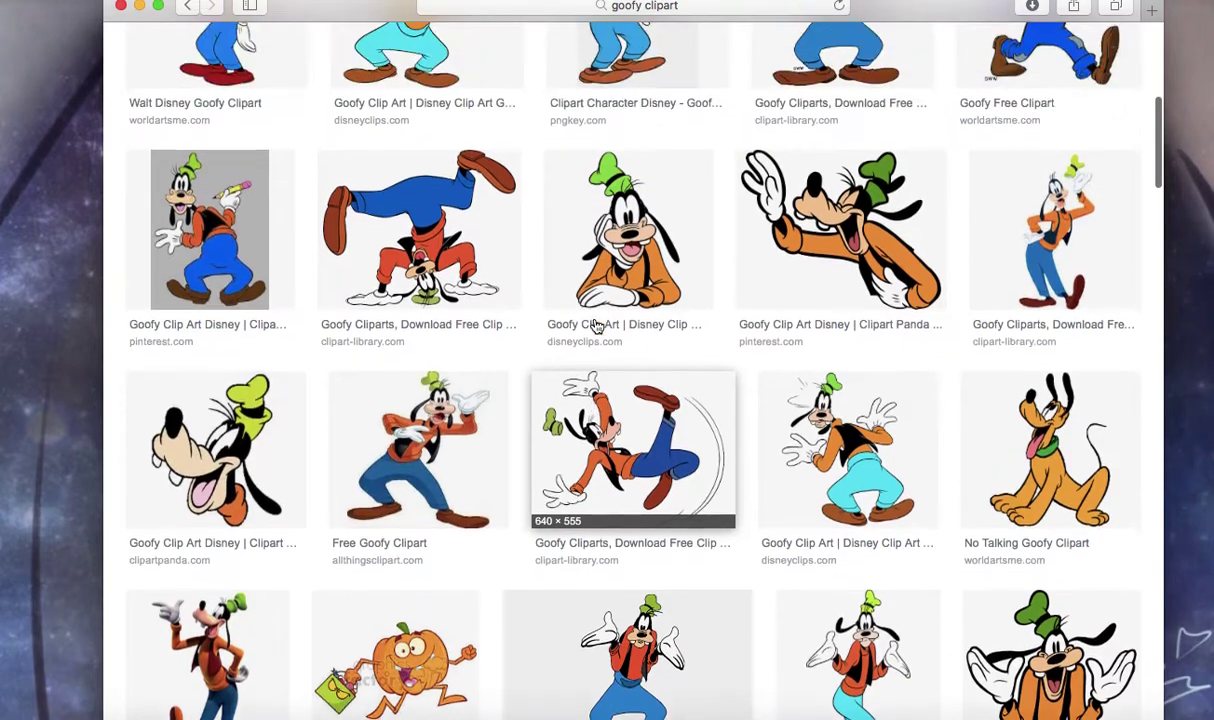
pyautogui.click(625, 230)
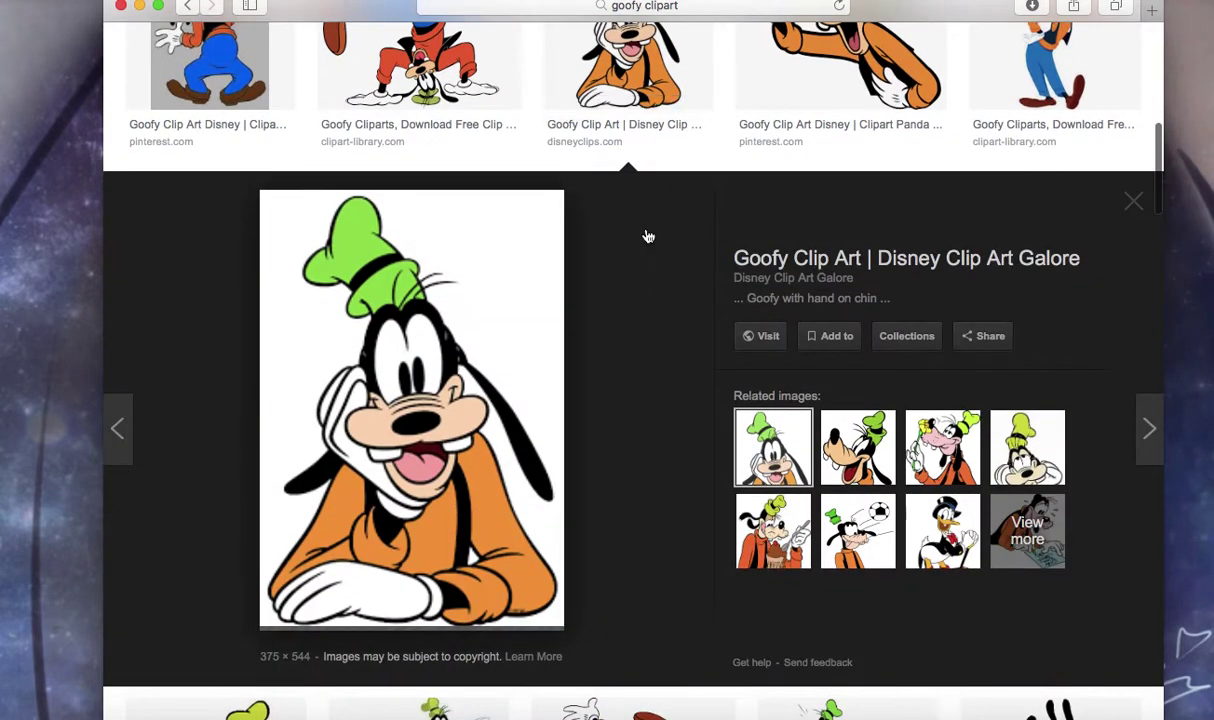
pyautogui.rightClick(468, 370)
pyautogui.click(518, 664)
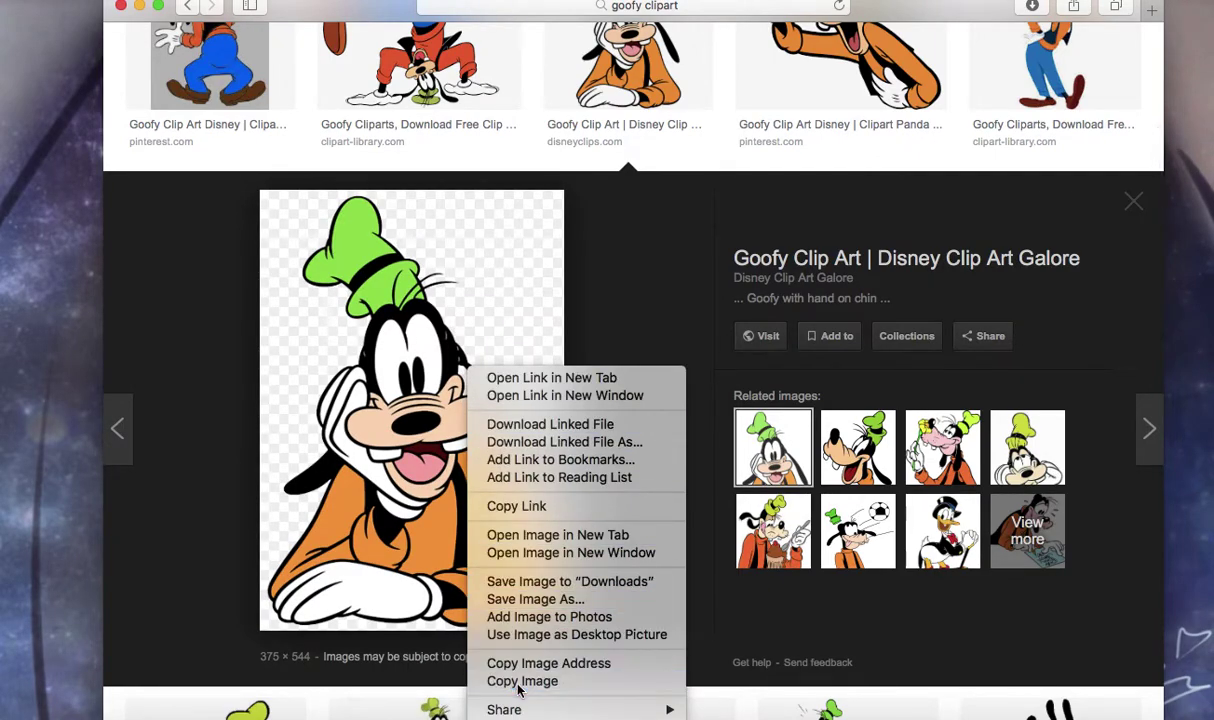
# Switch to Silhouette Studio and paste the copied Goofy image into the untitled document.
pyautogui.click(495, 712)
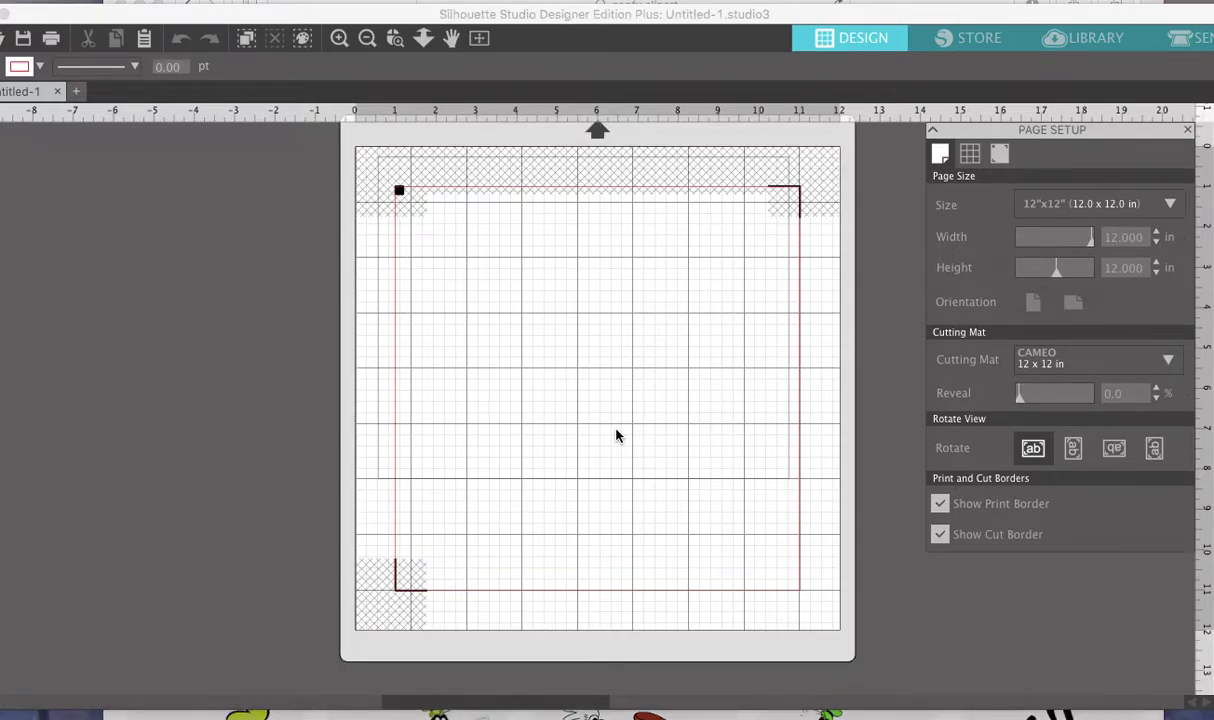
pyautogui.rightClick(122, 202)
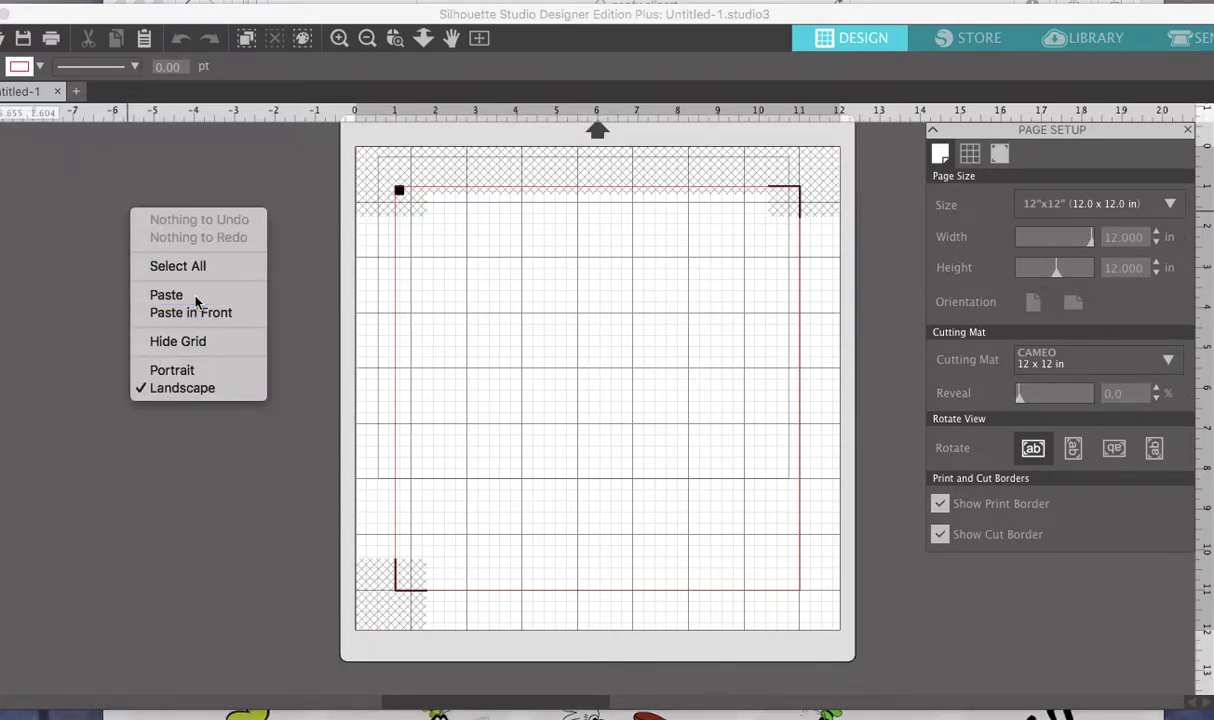
pyautogui.click(166, 295)
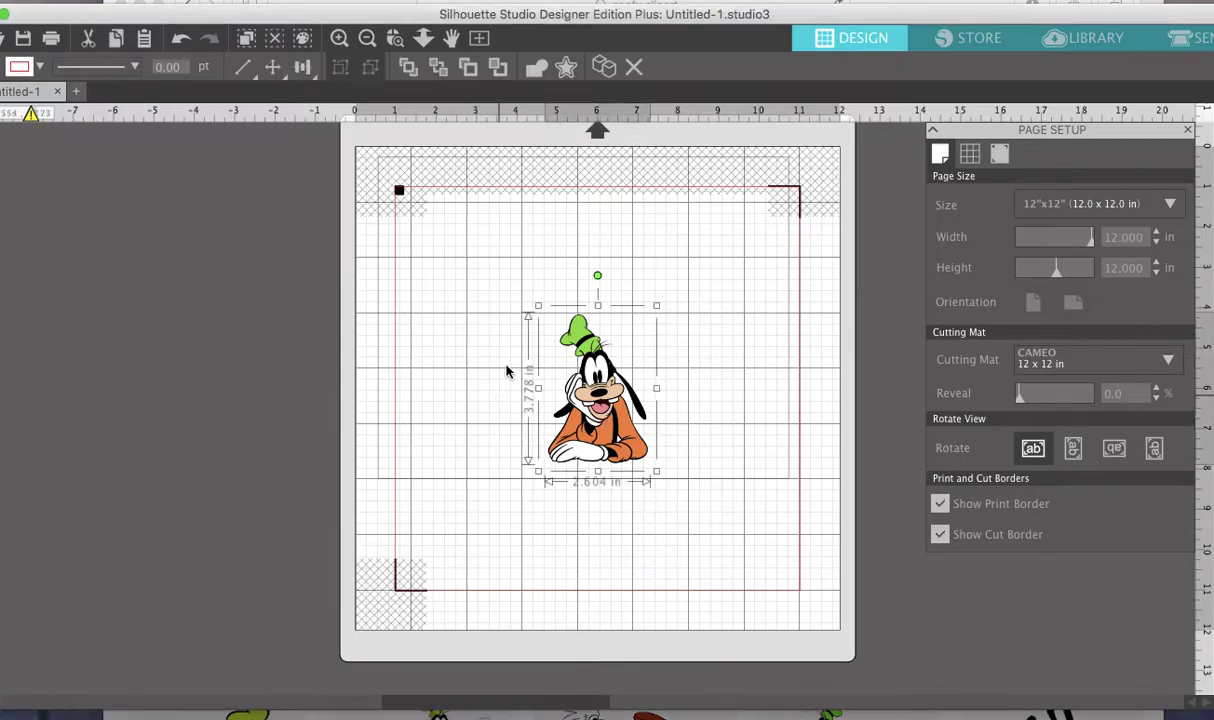
# Enlarge the Goofy image to about 4.95 × 7.18 in and move it off the mat onto the empty workspace beside it.
pyautogui.moveTo(538, 305); pyautogui.dragTo(443, 168)
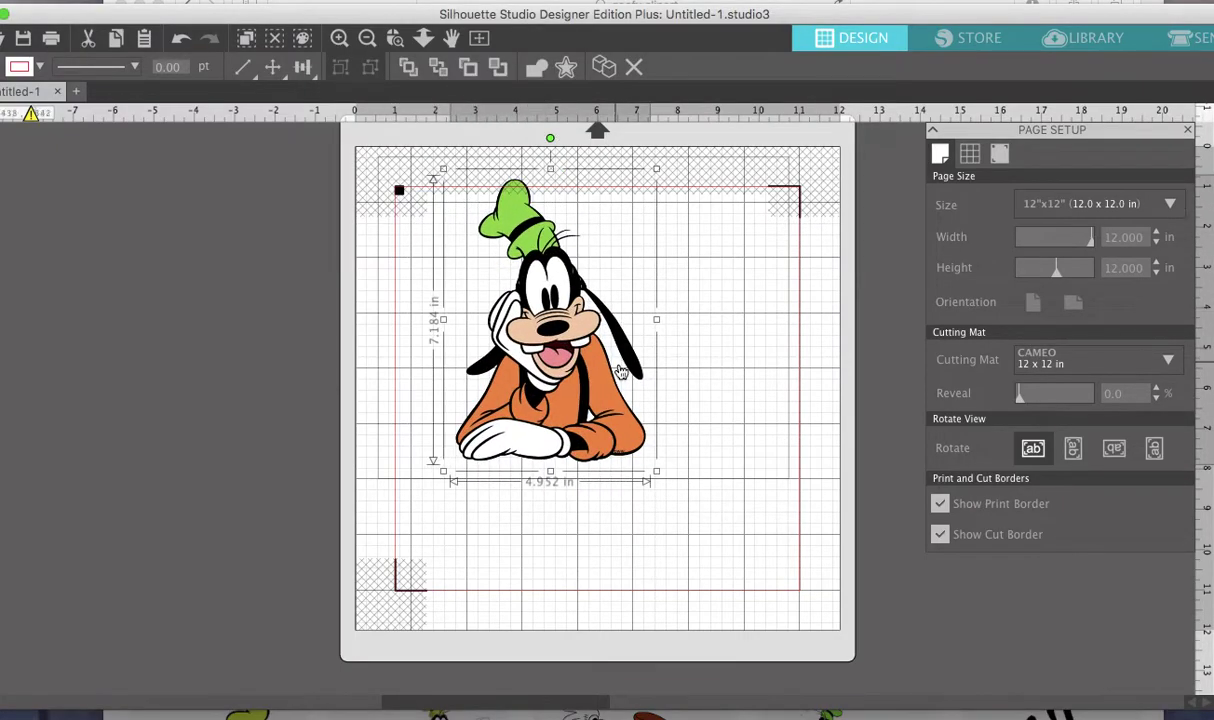
pyautogui.moveTo(590, 355); pyautogui.dragTo(260, 365)
pyautogui.hscroll(-5, 296, 380)
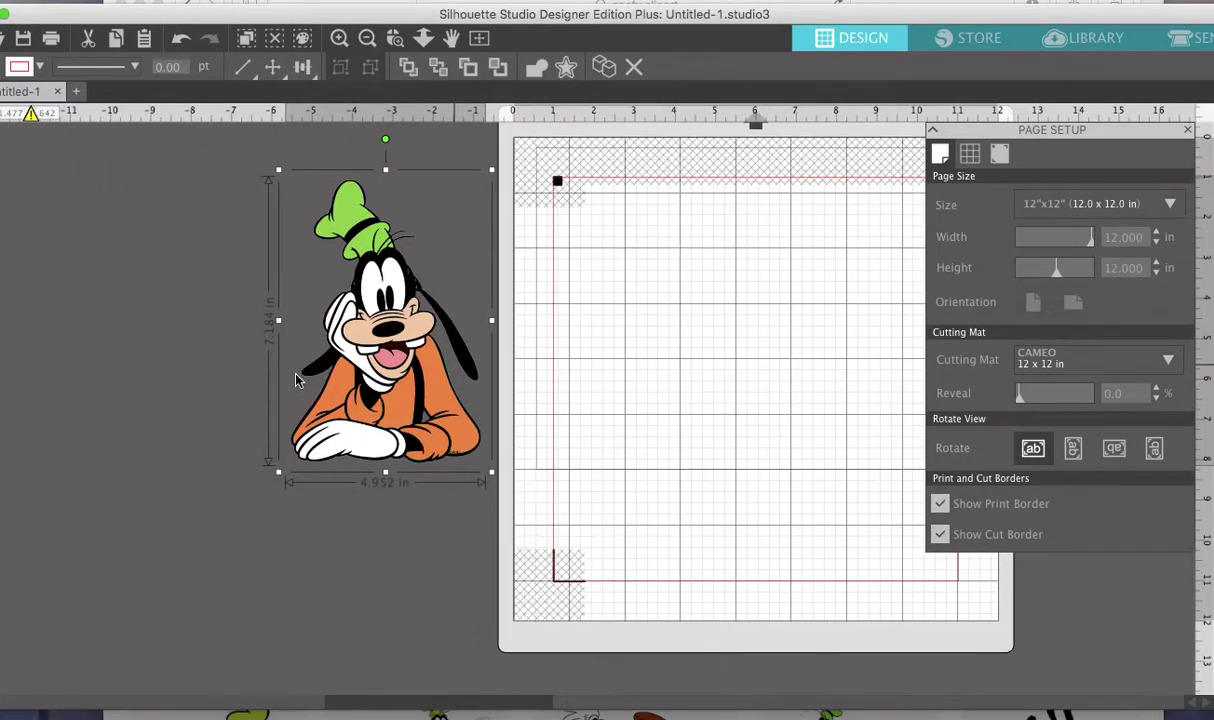
pyautogui.hscroll(-2, 296, 380)
pyautogui.moveTo(452, 344); pyautogui.dragTo(406, 344)
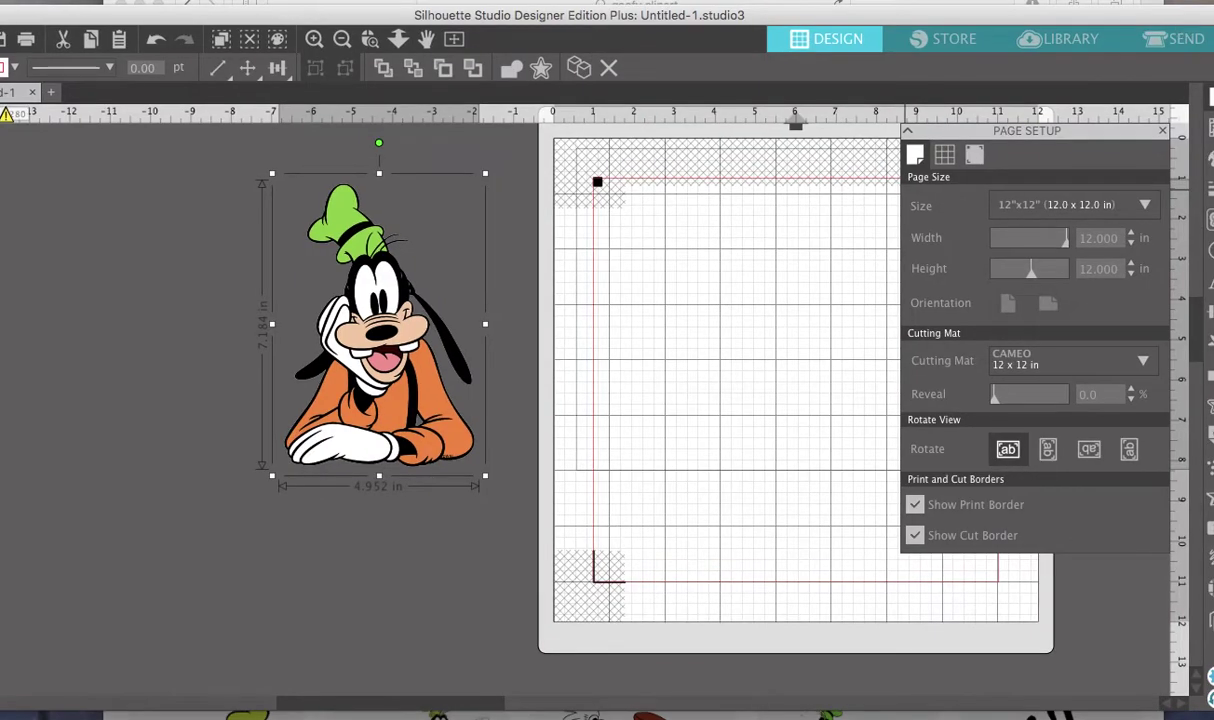
# Trace the Goofy image with the Trace style, using a trace area about 9.3 × 9.1 in around it.
pyautogui.click(1198, 217)
pyautogui.click(966, 204)
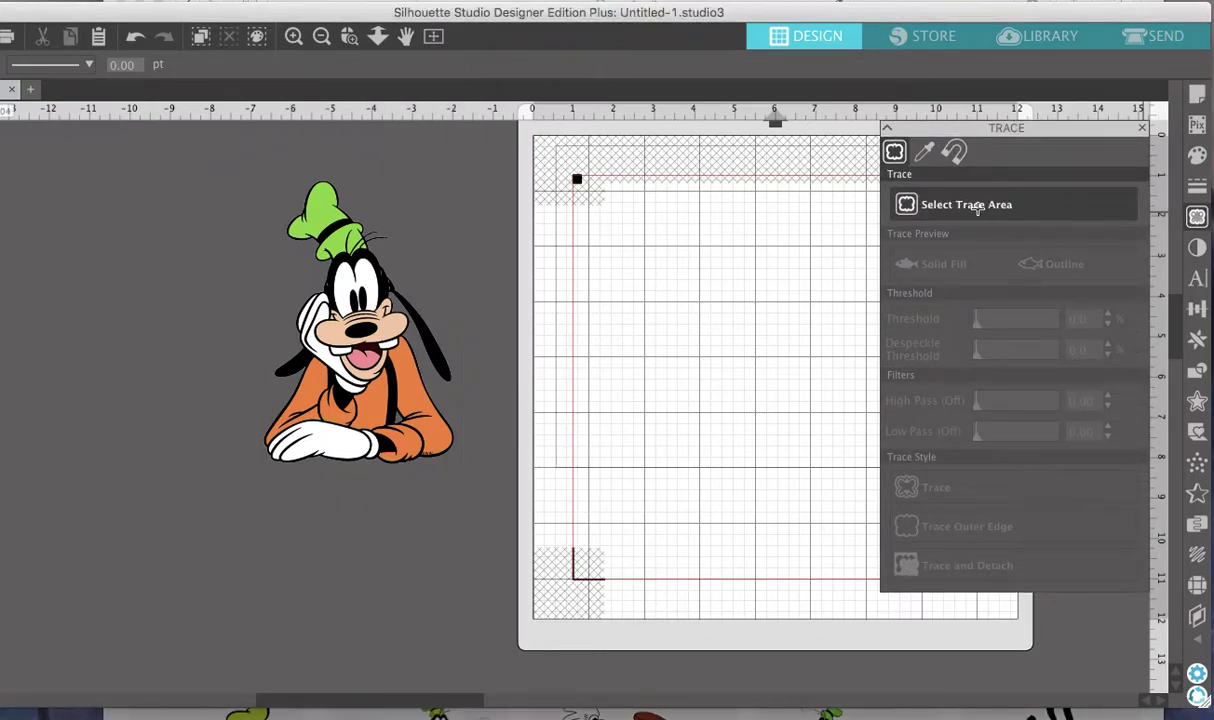
pyautogui.moveTo(150, 143); pyautogui.dragTo(521, 506)
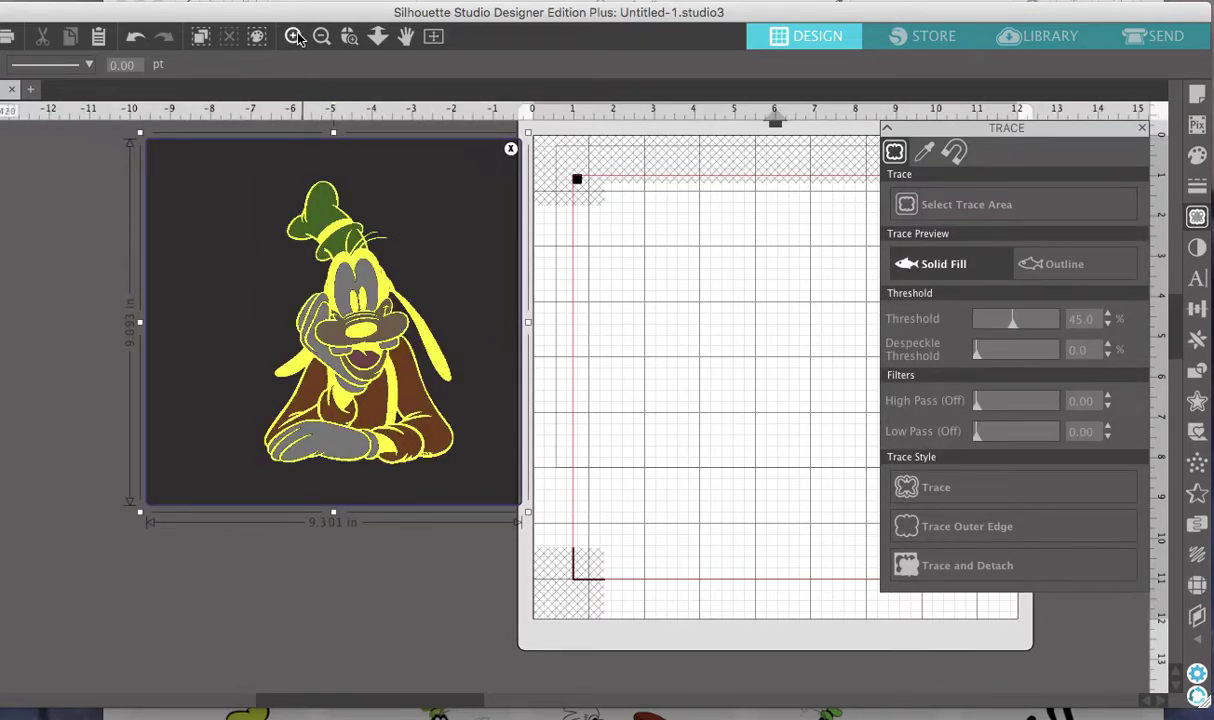
pyautogui.click(294, 36)
pyautogui.scroll(-2, 339, 257)
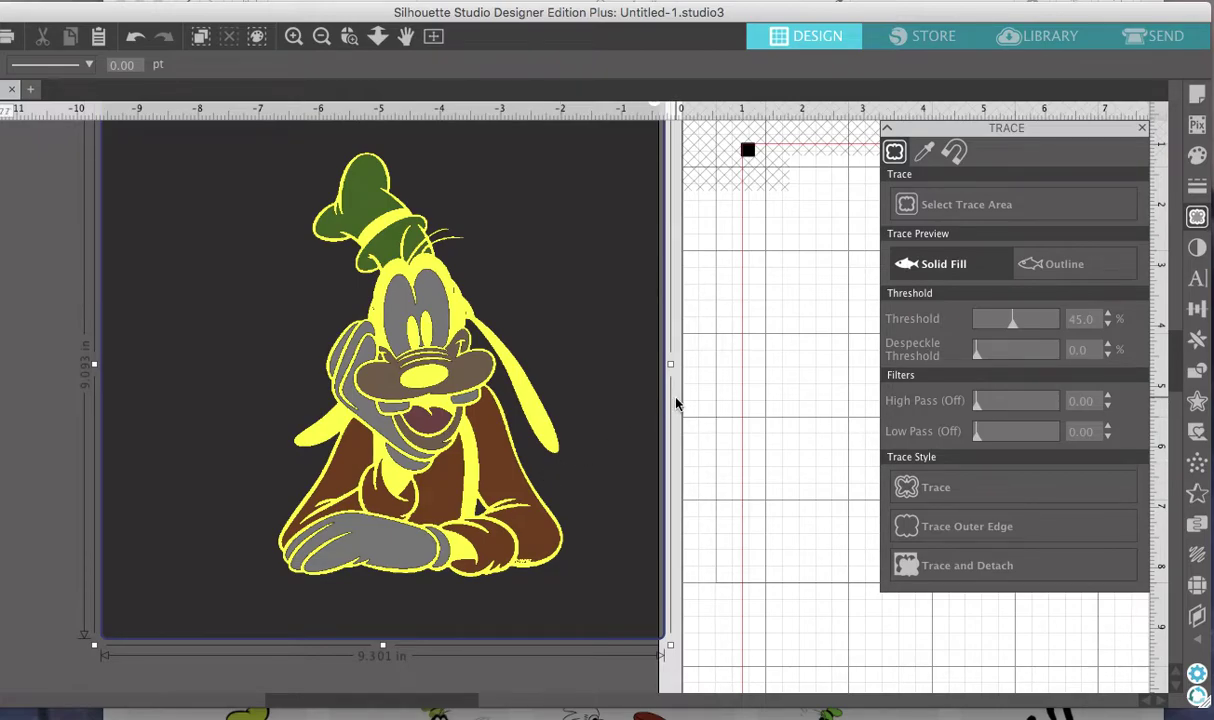
pyautogui.click(983, 489)
# Move the colored Goofy image off its traced outline so the two sit side by side.
pyautogui.moveTo(440, 437); pyautogui.dragTo(142, 424)
pyautogui.hscroll(-3, 593, 417)
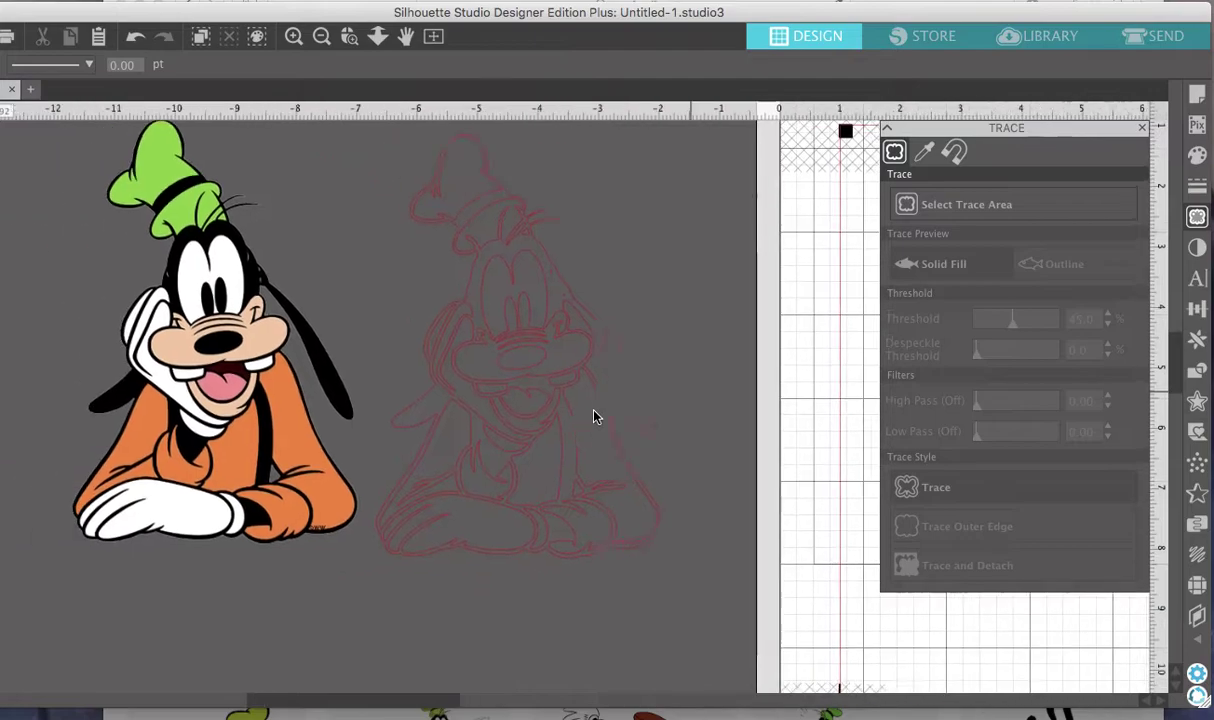
pyautogui.hscroll(-1, 570, 415)
pyautogui.click(313, 444)
pyautogui.moveTo(313, 444)
pyautogui.mouseDown()
pyautogui.moveTo(300, 442)
pyautogui.moveTo(330, 440)
pyautogui.mouseUp()
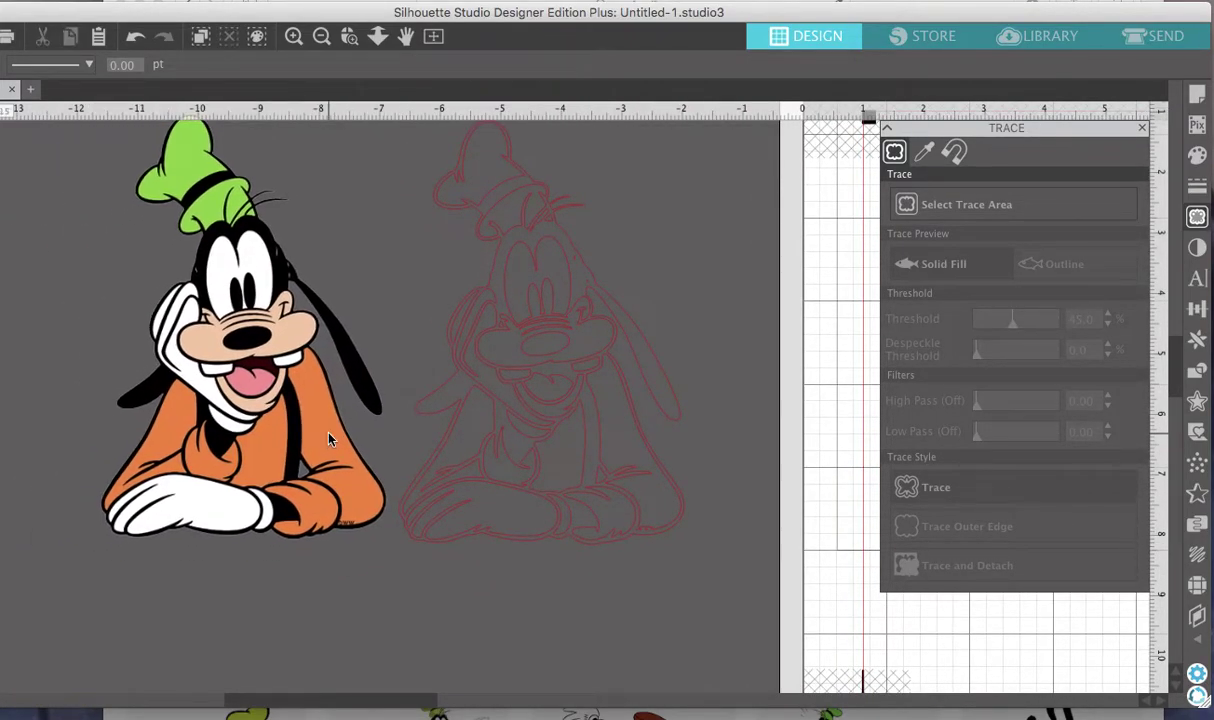
pyautogui.scroll(3, 425, 420)
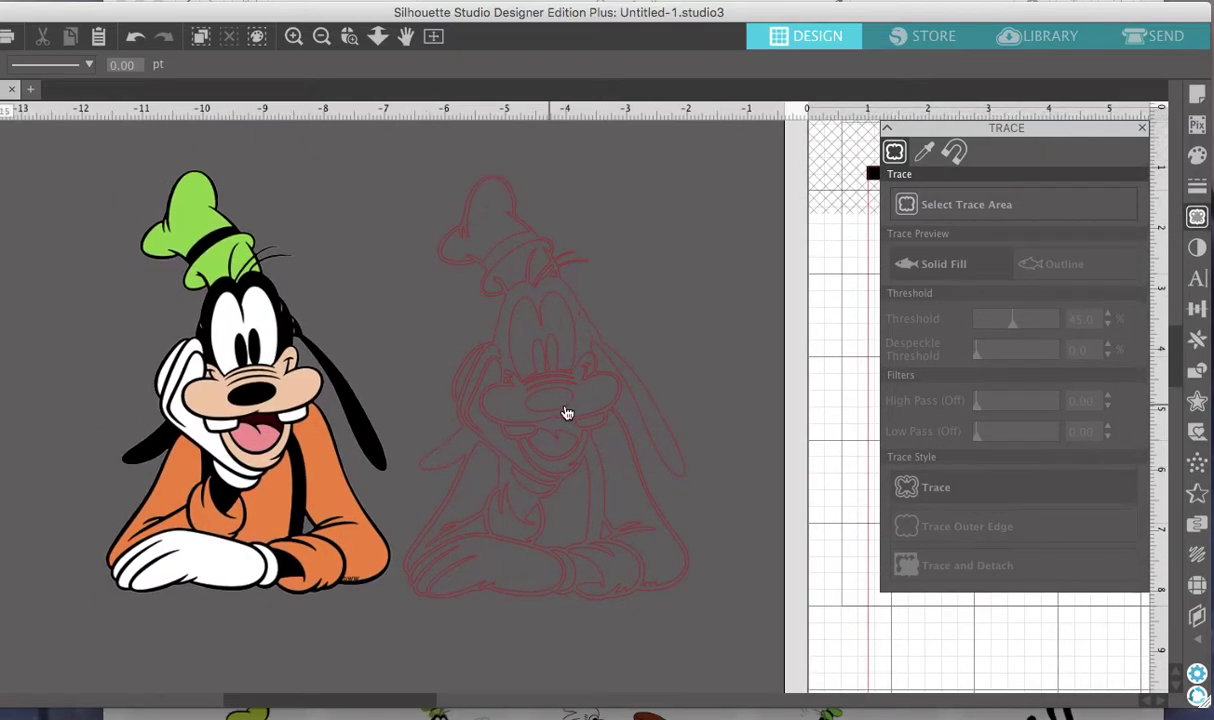
# Duplicate the traced Goofy outline and place the copy on the cutting mat.
pyautogui.click(572, 409)
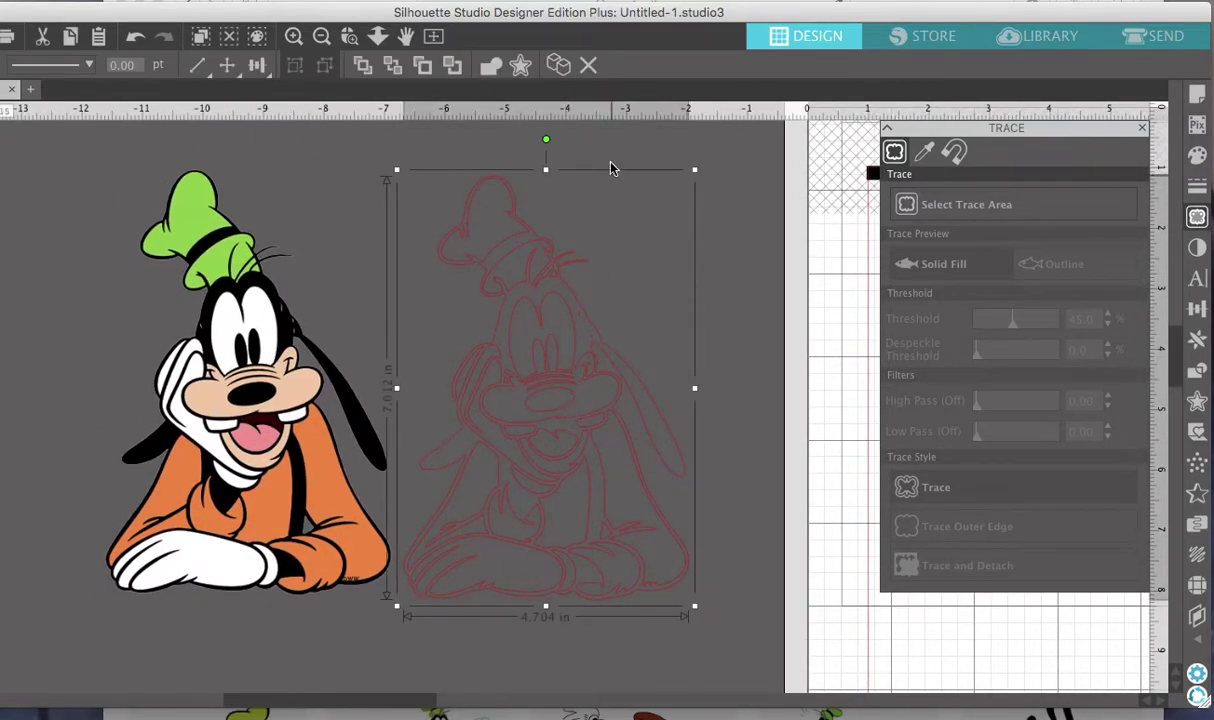
pyautogui.click(558, 65)
pyautogui.moveTo(653, 374); pyautogui.dragTo(1024, 363)
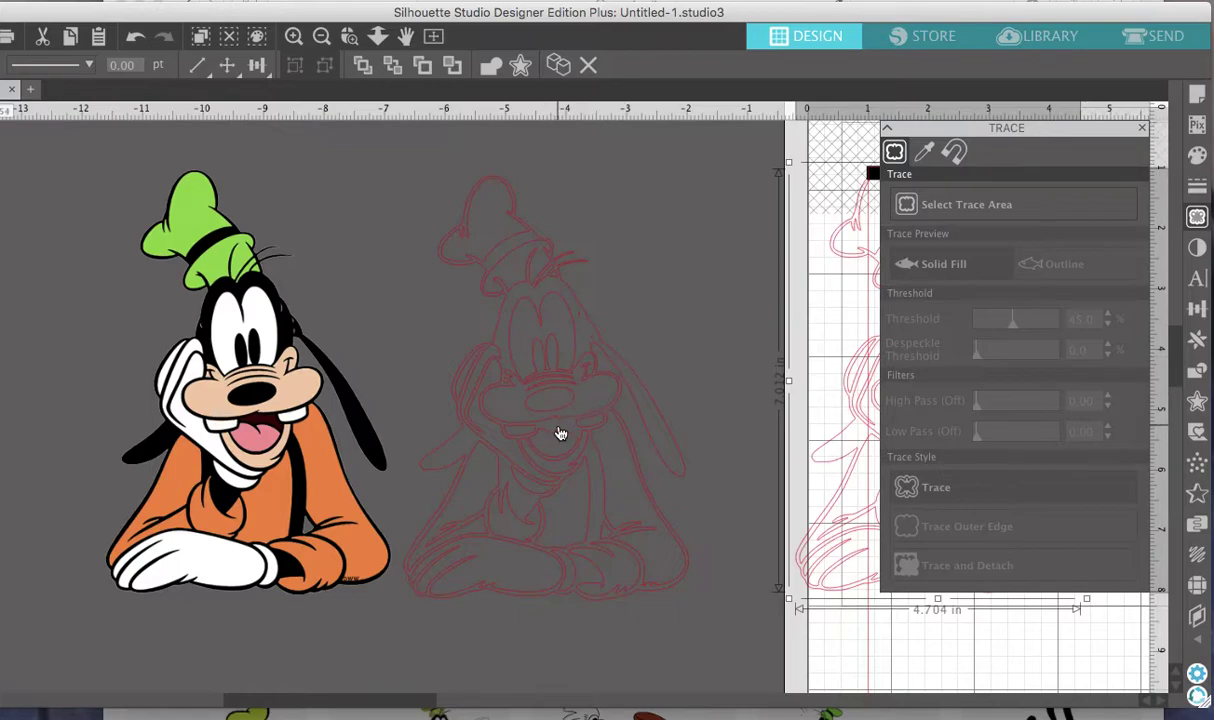
# Release the compound path of the traced outline next to the colored image.
pyautogui.rightClick(567, 308)
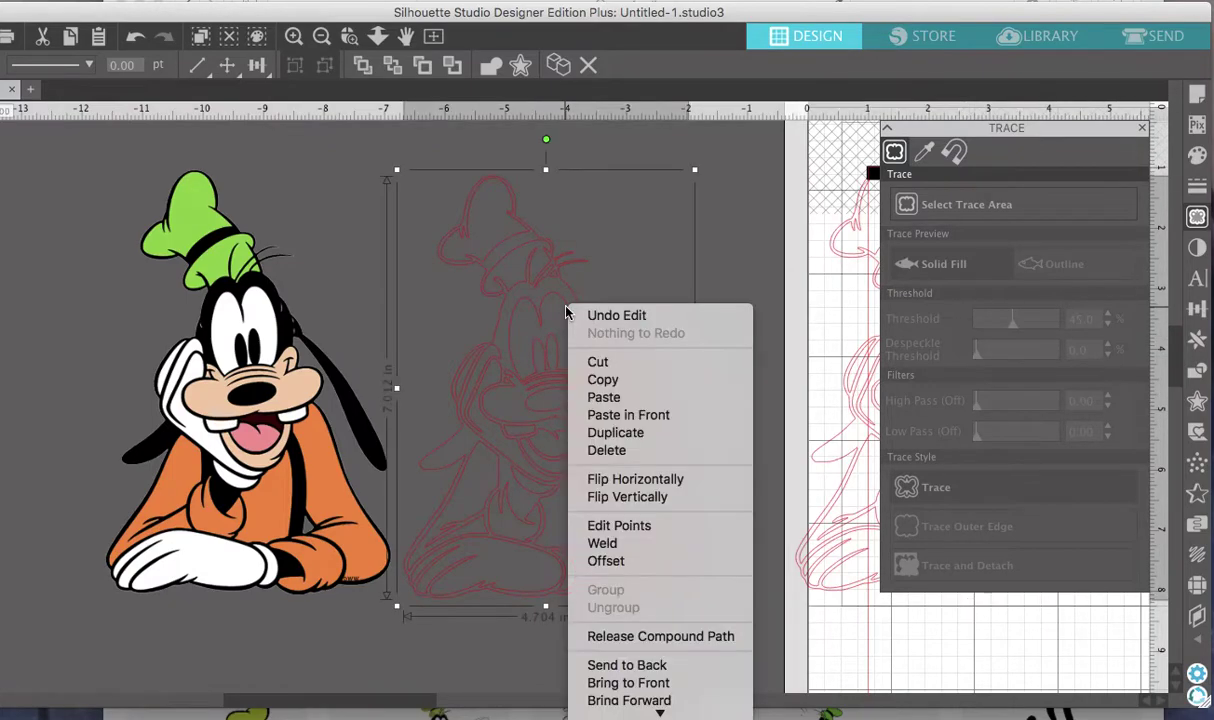
pyautogui.click(635, 637)
pyautogui.click(700, 616)
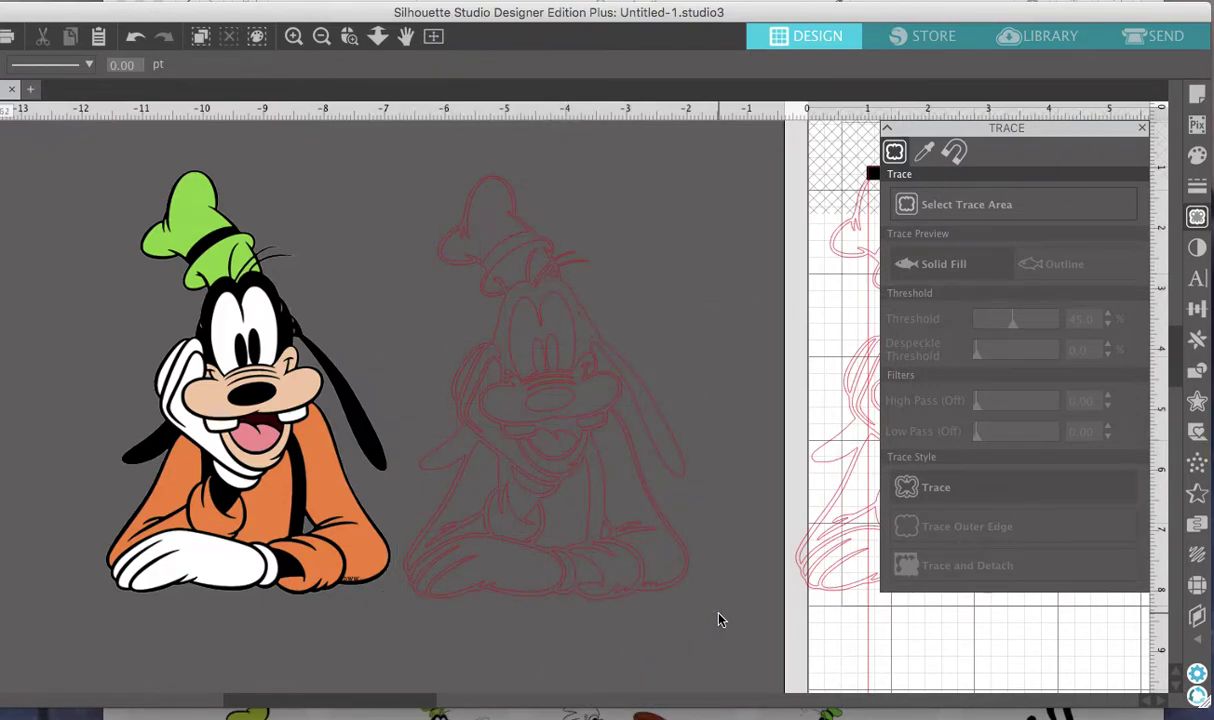
# Fill all the released outline pieces with black.
pyautogui.click(466, 355)
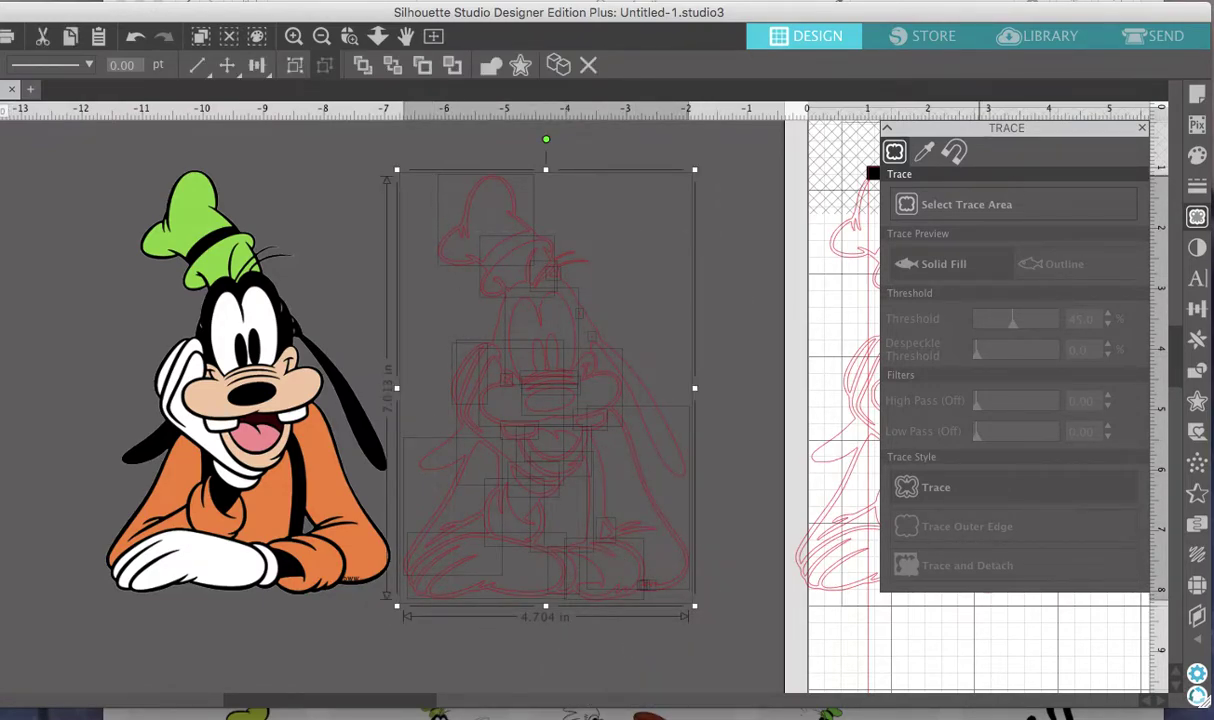
pyautogui.click(1197, 155)
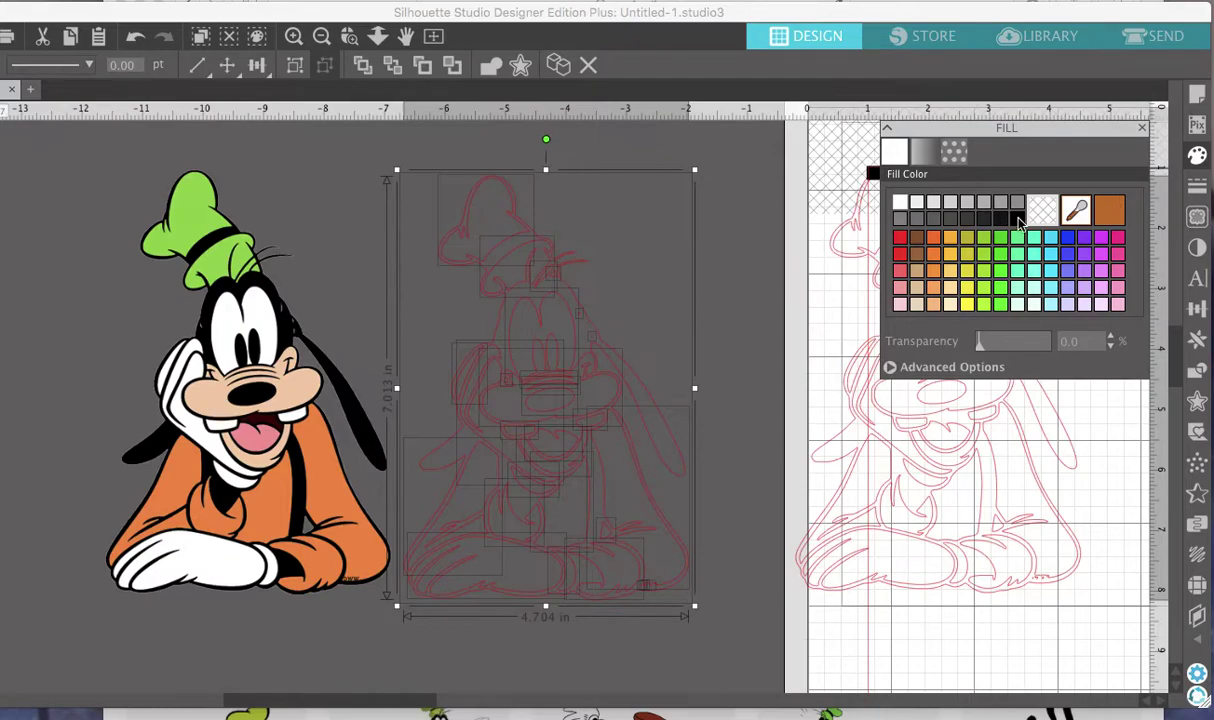
pyautogui.click(1018, 218)
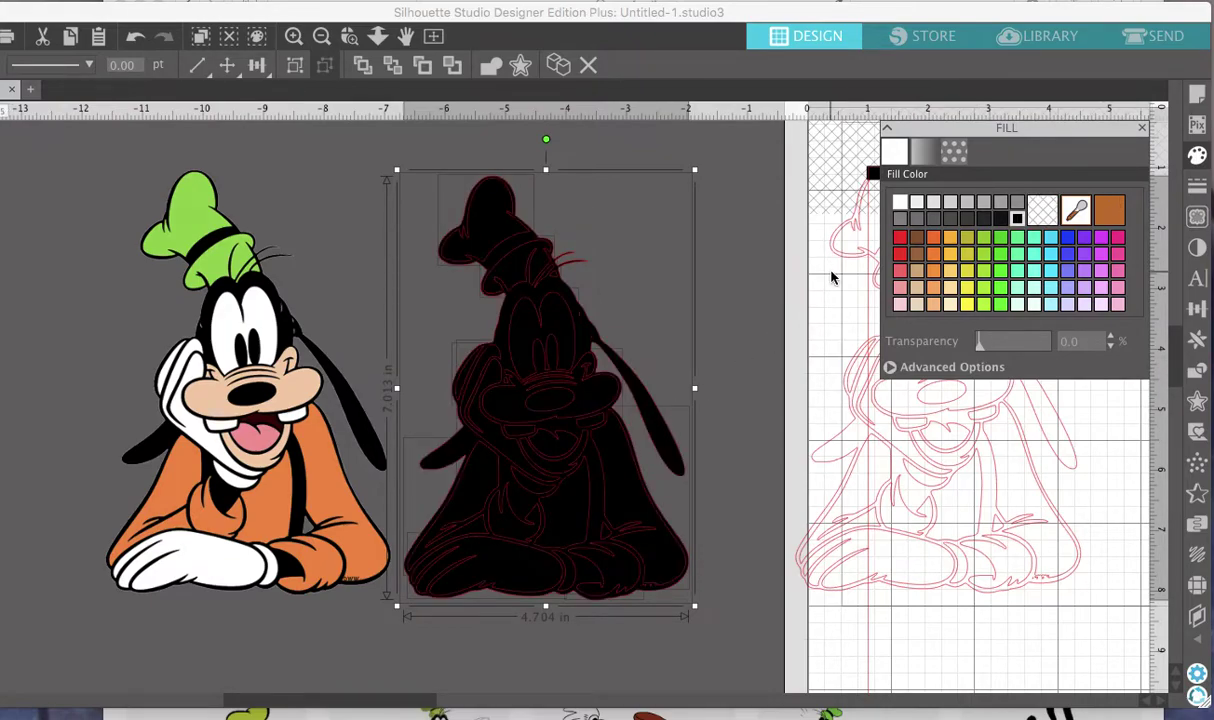
pyautogui.click(748, 306)
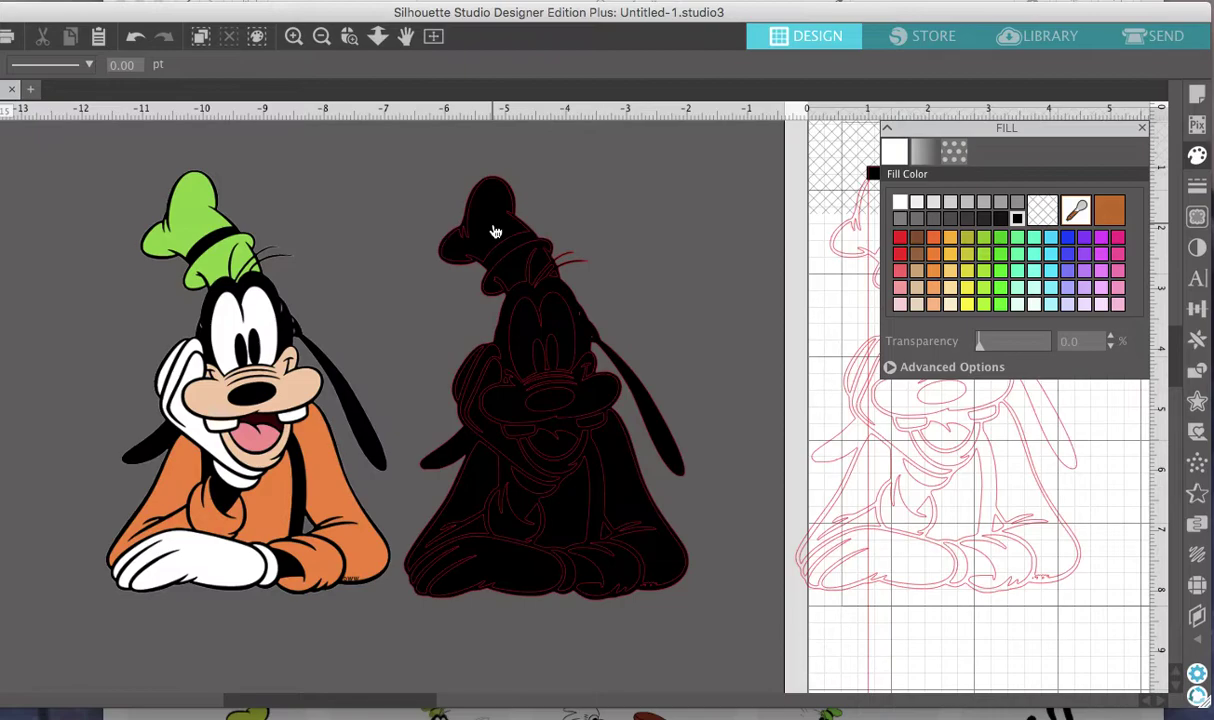
# Fill the large upper and lower pieces of the traced Goofy's hat with green.
pyautogui.click(494, 232)
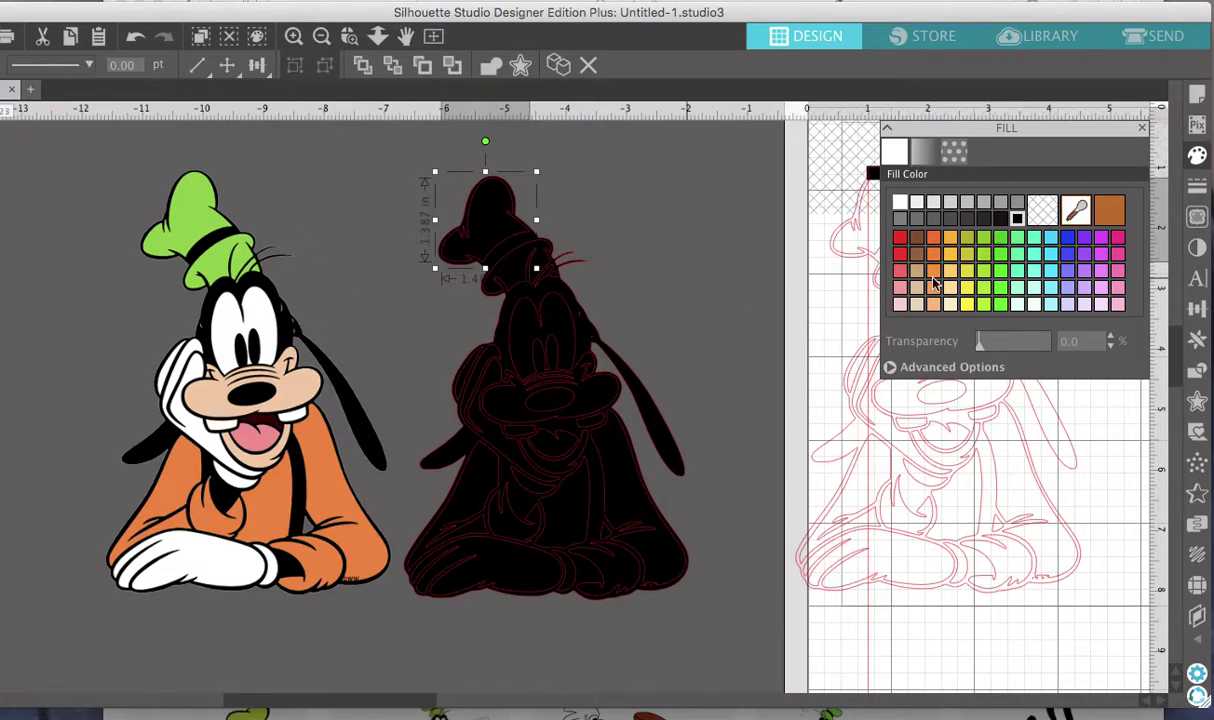
pyautogui.click(1005, 243)
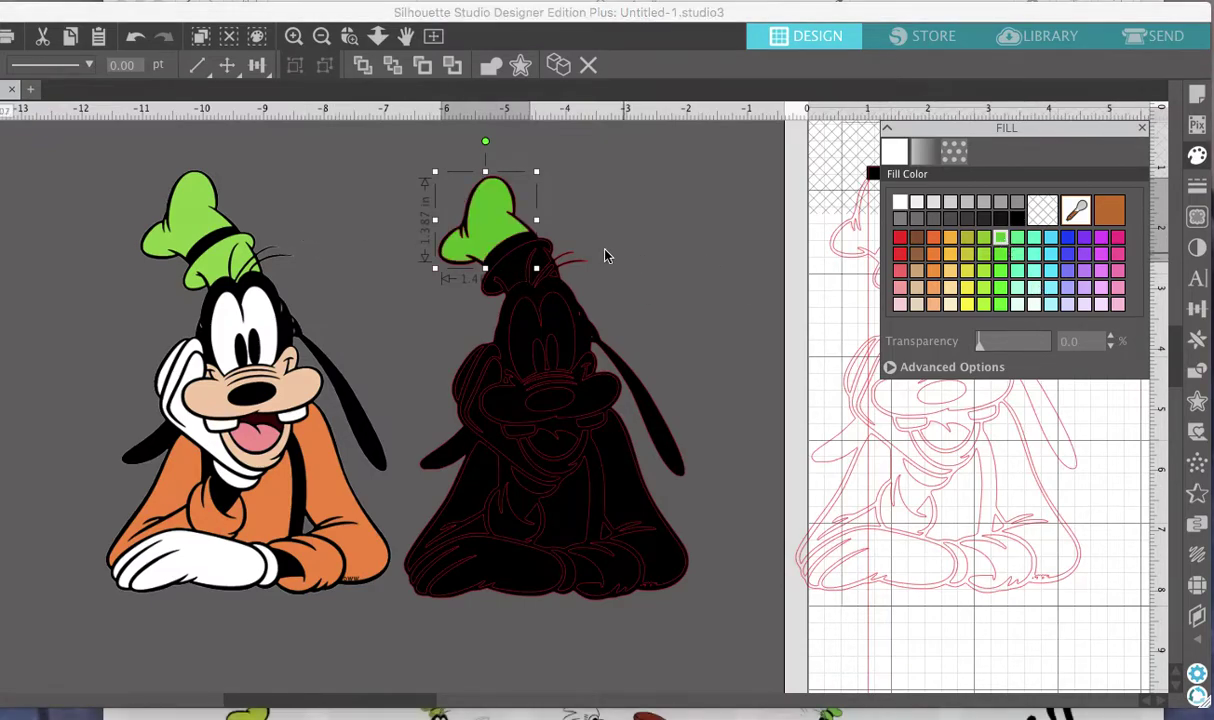
pyautogui.click(507, 272)
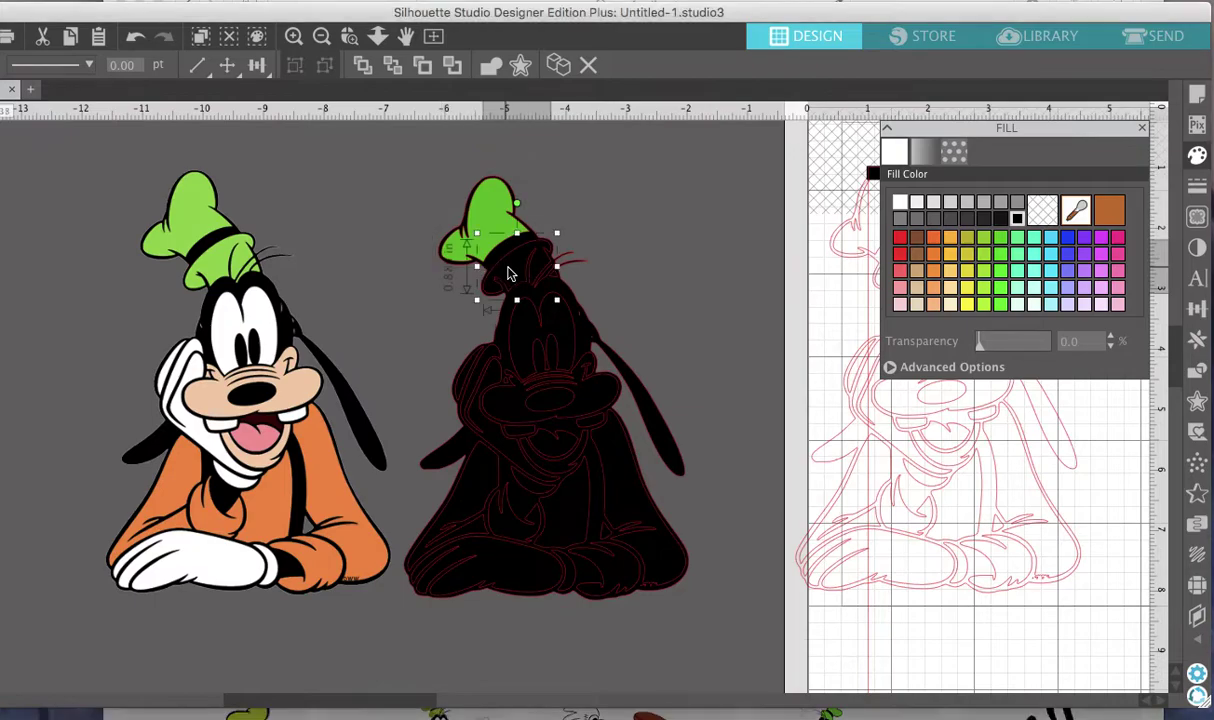
pyautogui.click(1000, 258)
pyautogui.click(1000, 241)
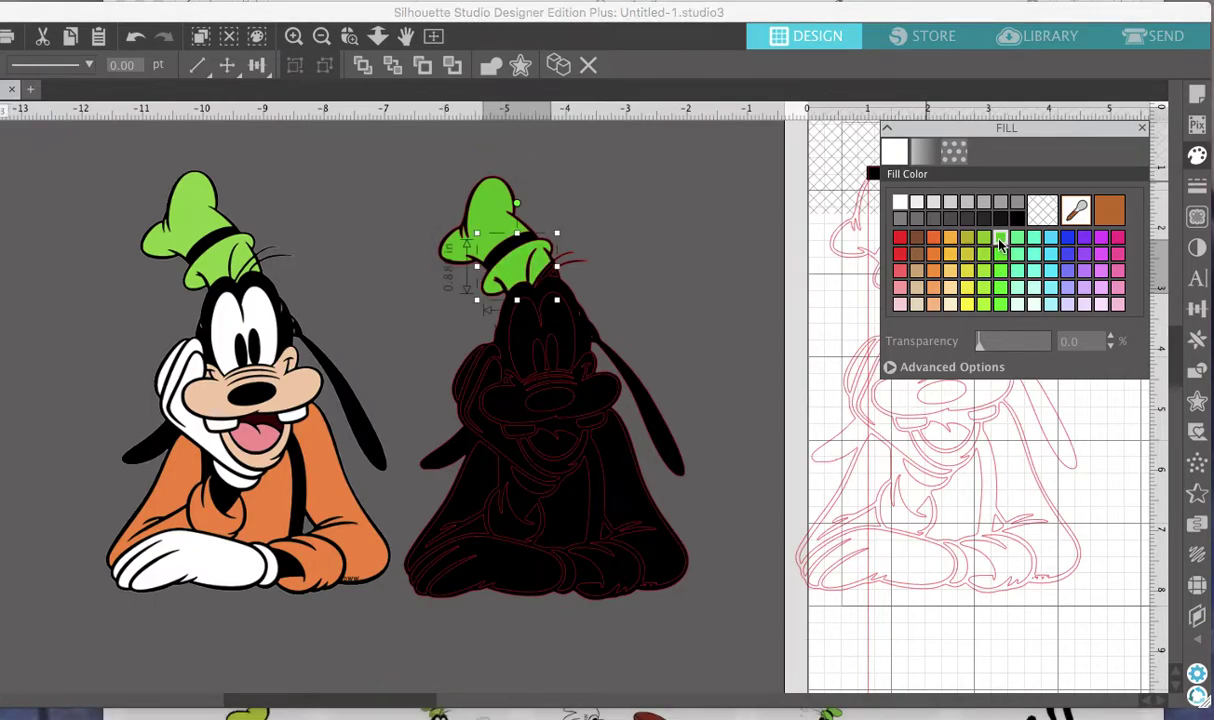
# Fill the outer sleeve and body pieces of the traced shirt with orange.
pyautogui.click(615, 455)
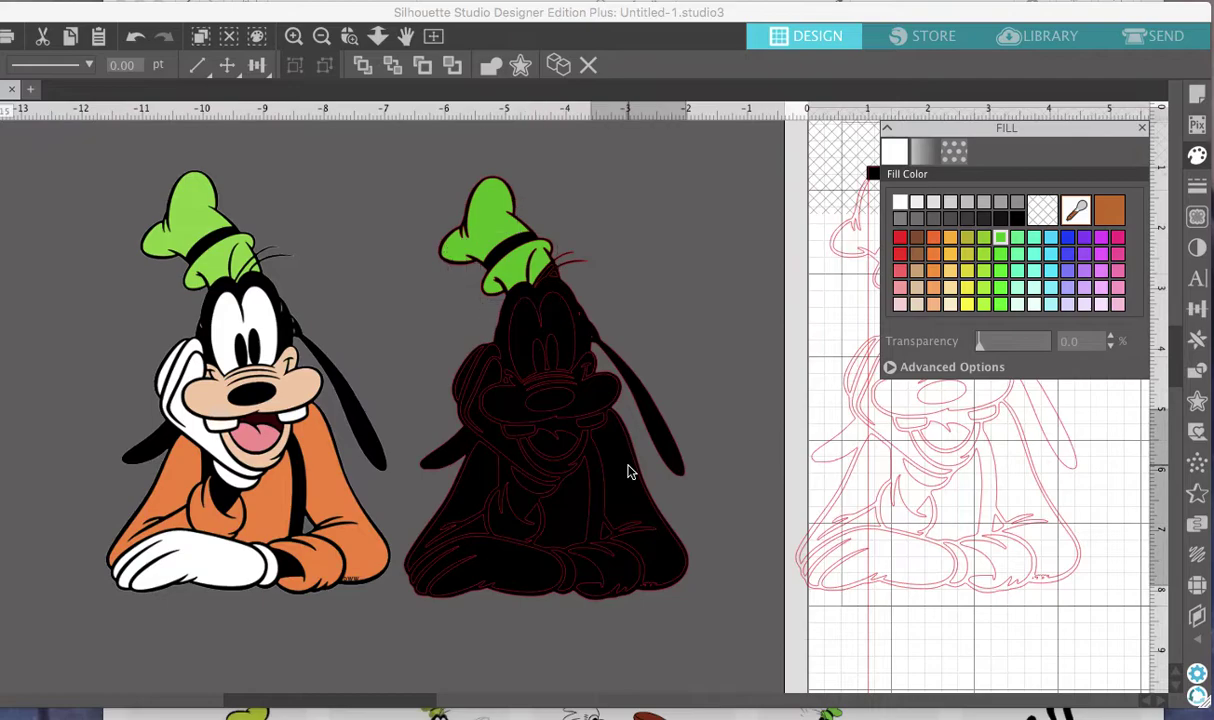
pyautogui.click(916, 237)
pyautogui.click(478, 478)
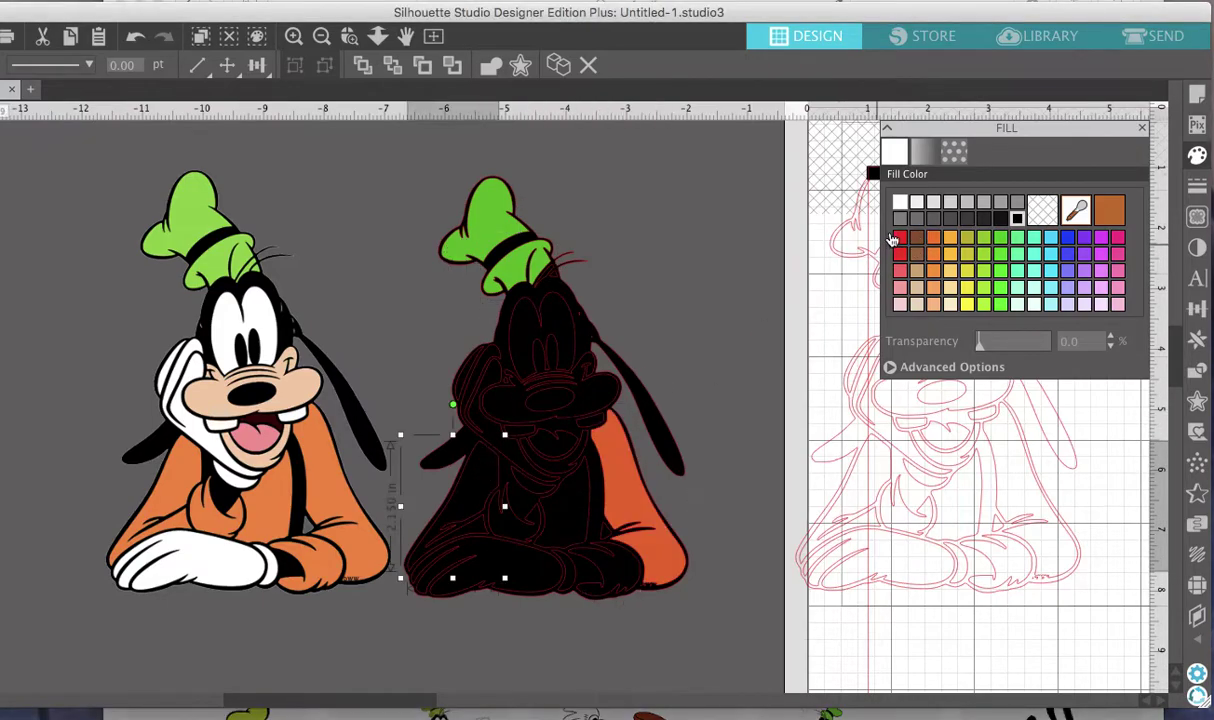
pyautogui.click(894, 238)
pyautogui.click(590, 500)
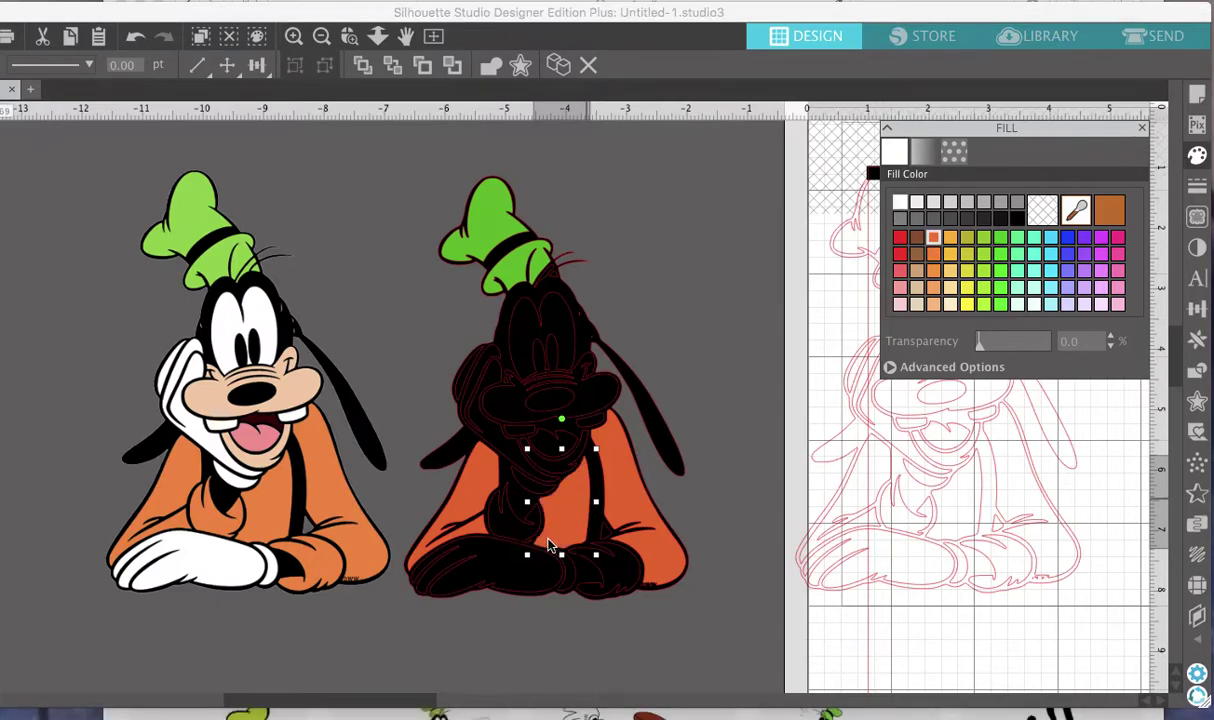
# Fill the resting glove and its cuff with white and the forearm sleeve beside it with orange.
pyautogui.click(543, 540)
pyautogui.click(899, 202)
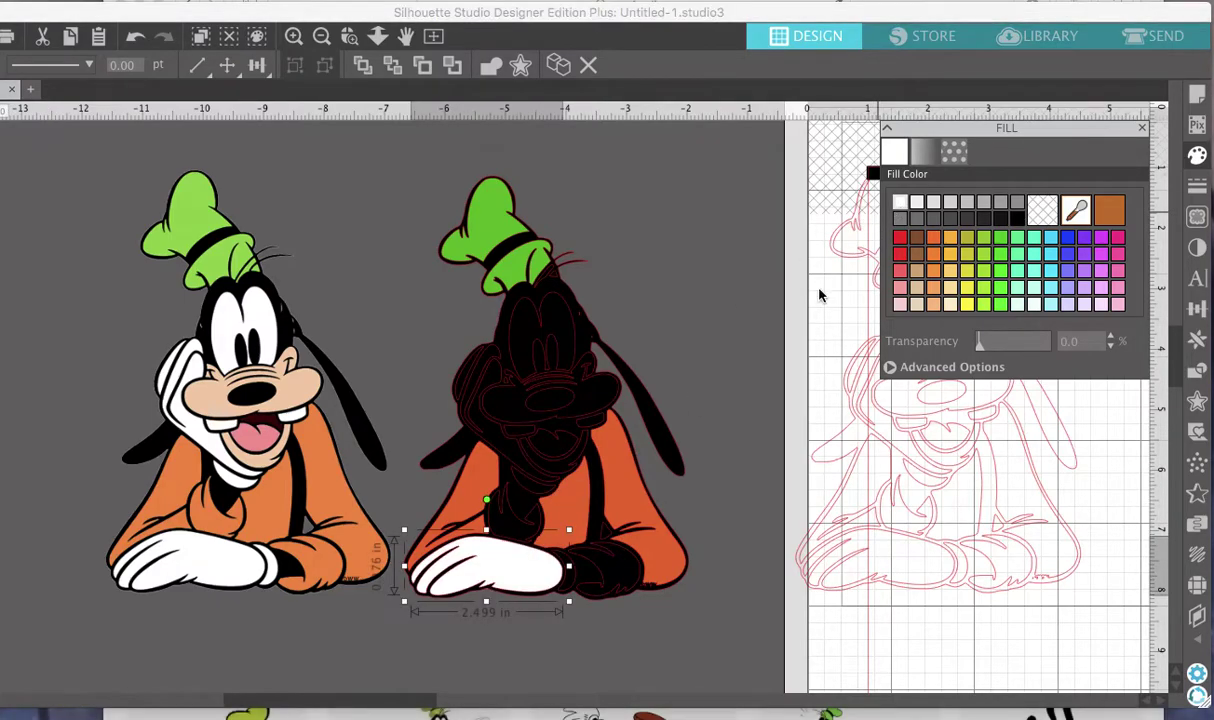
pyautogui.click(606, 573)
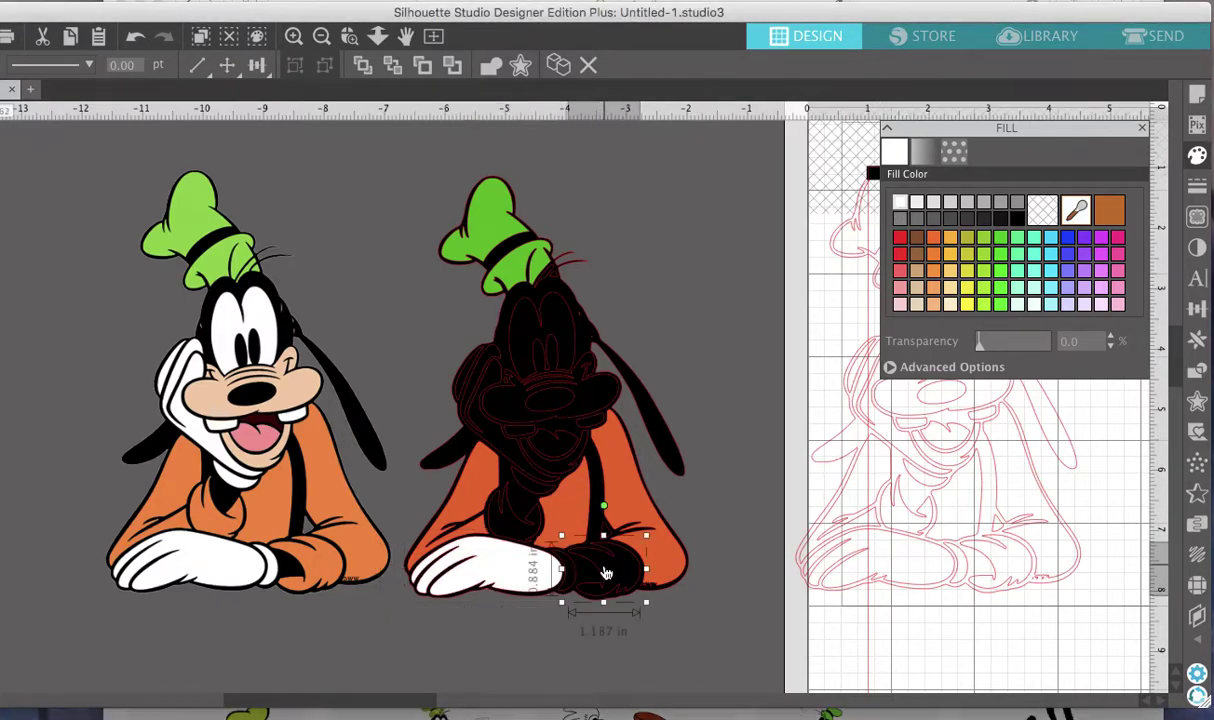
pyautogui.click(933, 237)
pyautogui.click(550, 558)
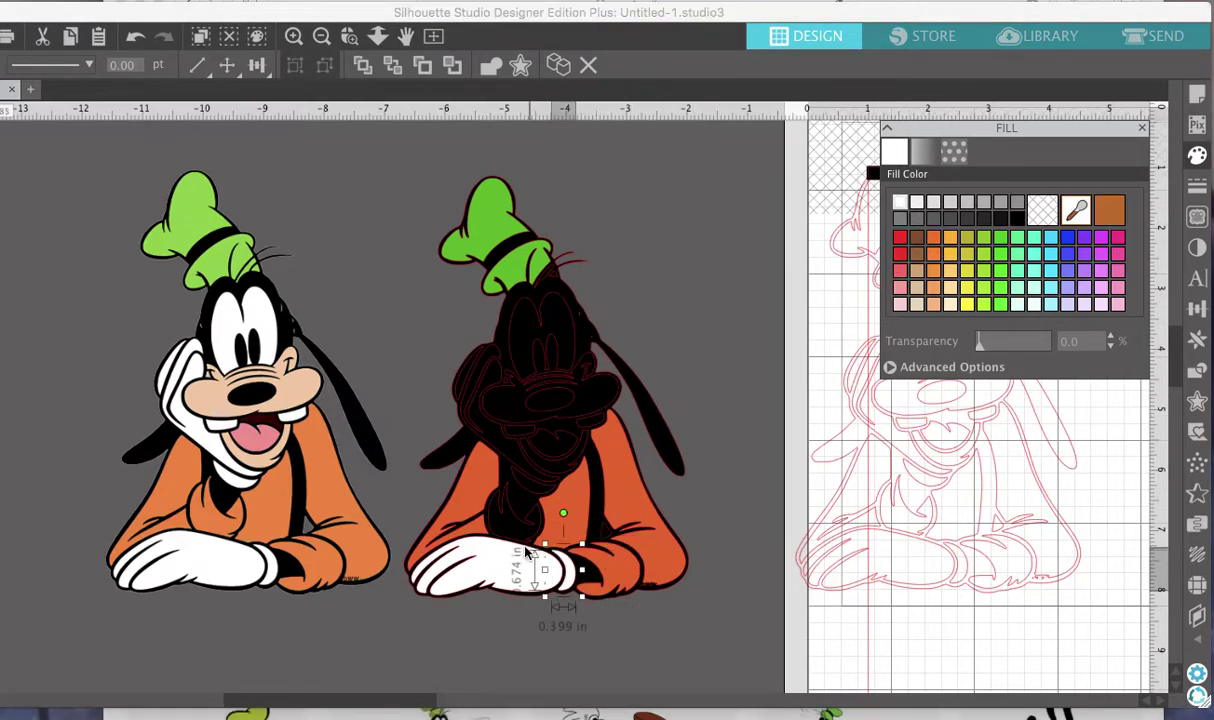
# Fill the glove pieces of the raised arm, including its cuff, palm and fingers, with white.
pyautogui.click(501, 525)
pyautogui.click(898, 210)
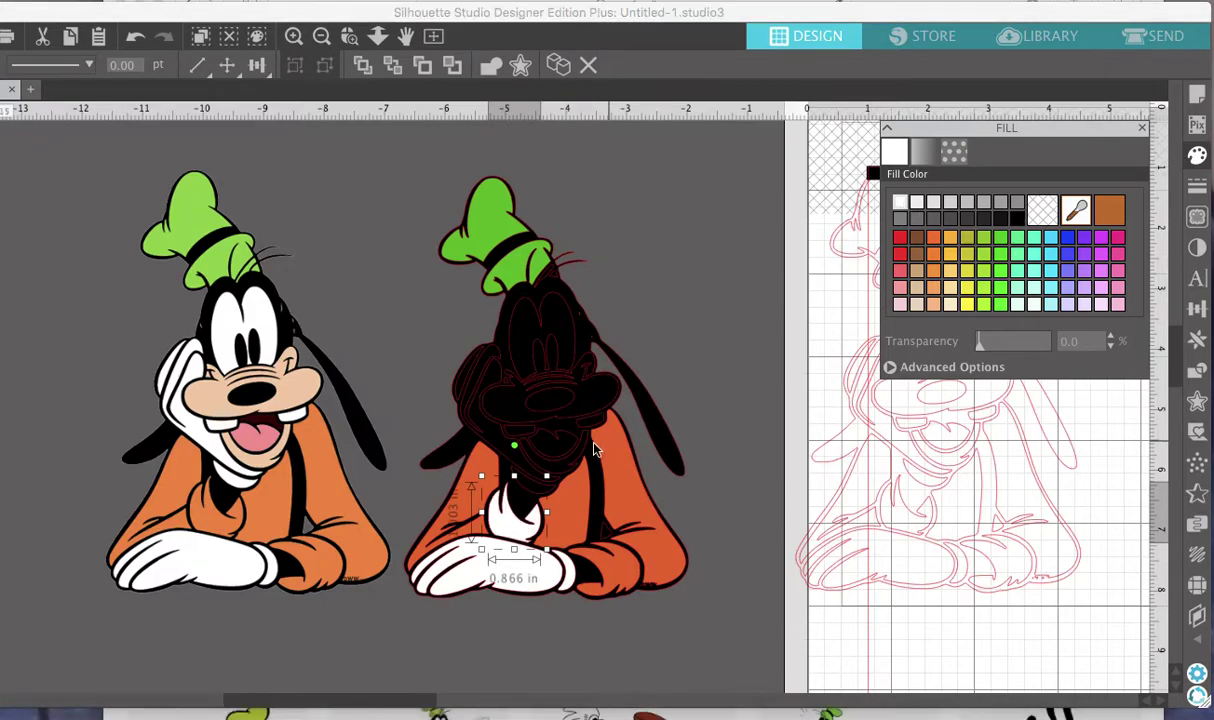
pyautogui.click(546, 484)
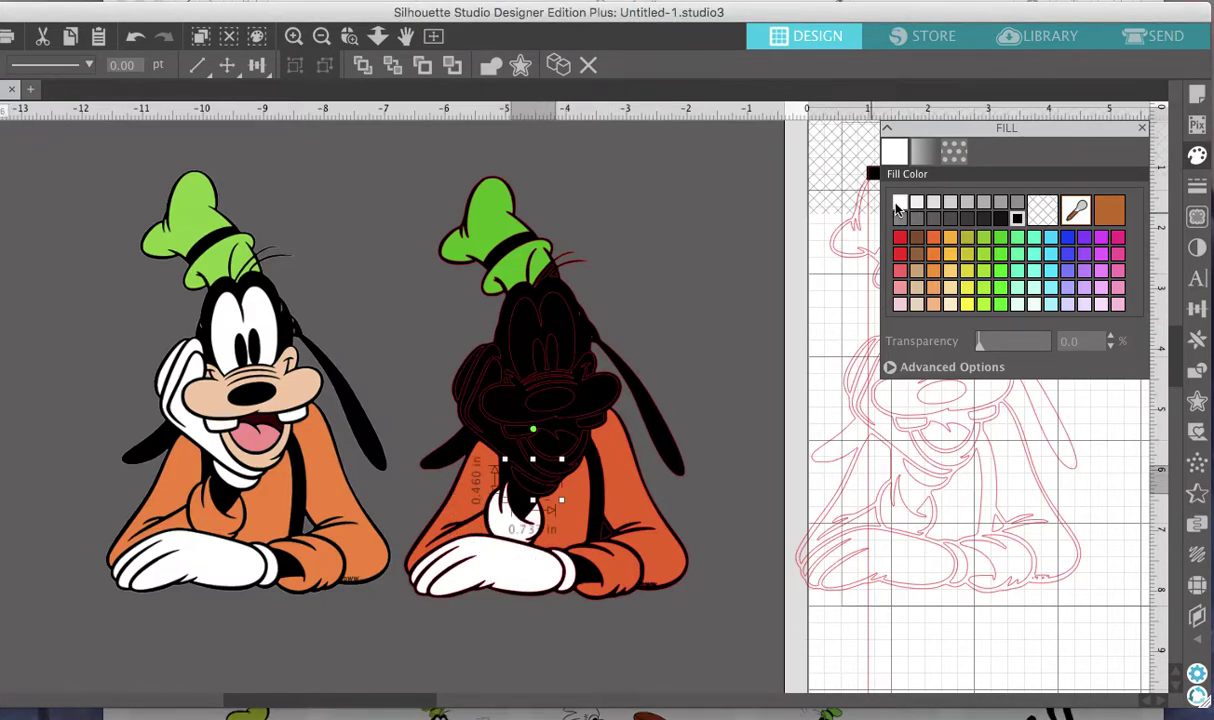
pyautogui.click(490, 435)
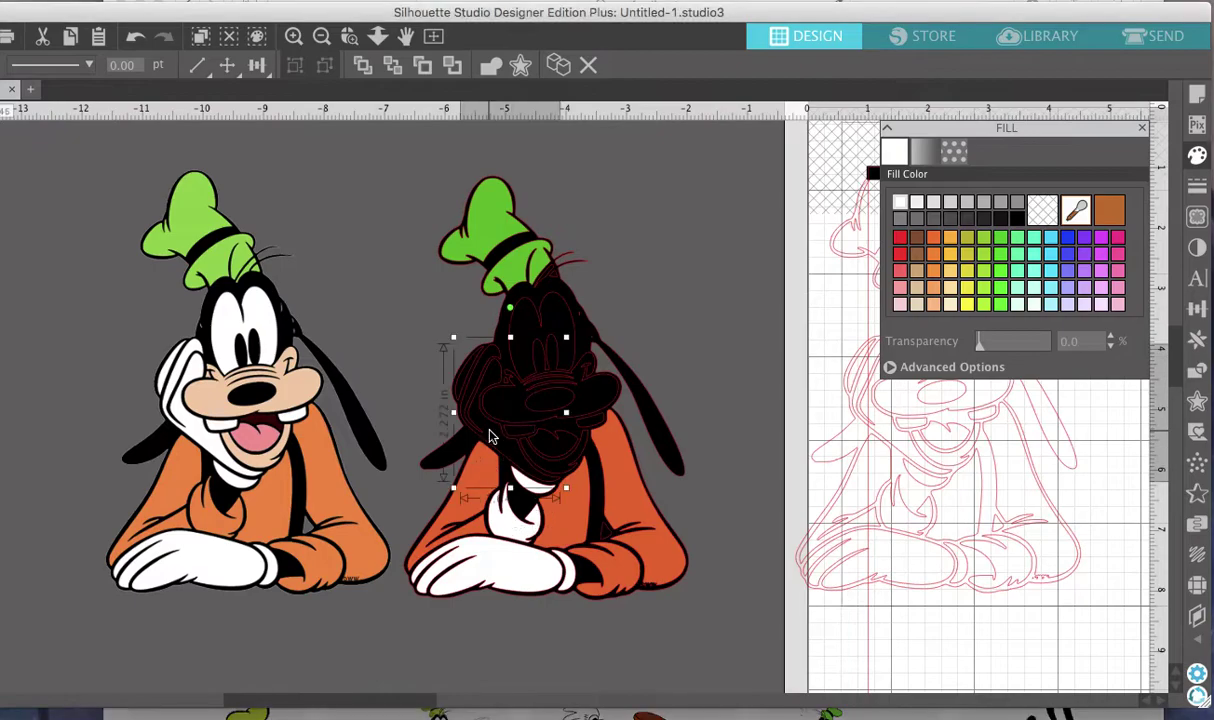
pyautogui.press('super+shift+bracketleft')
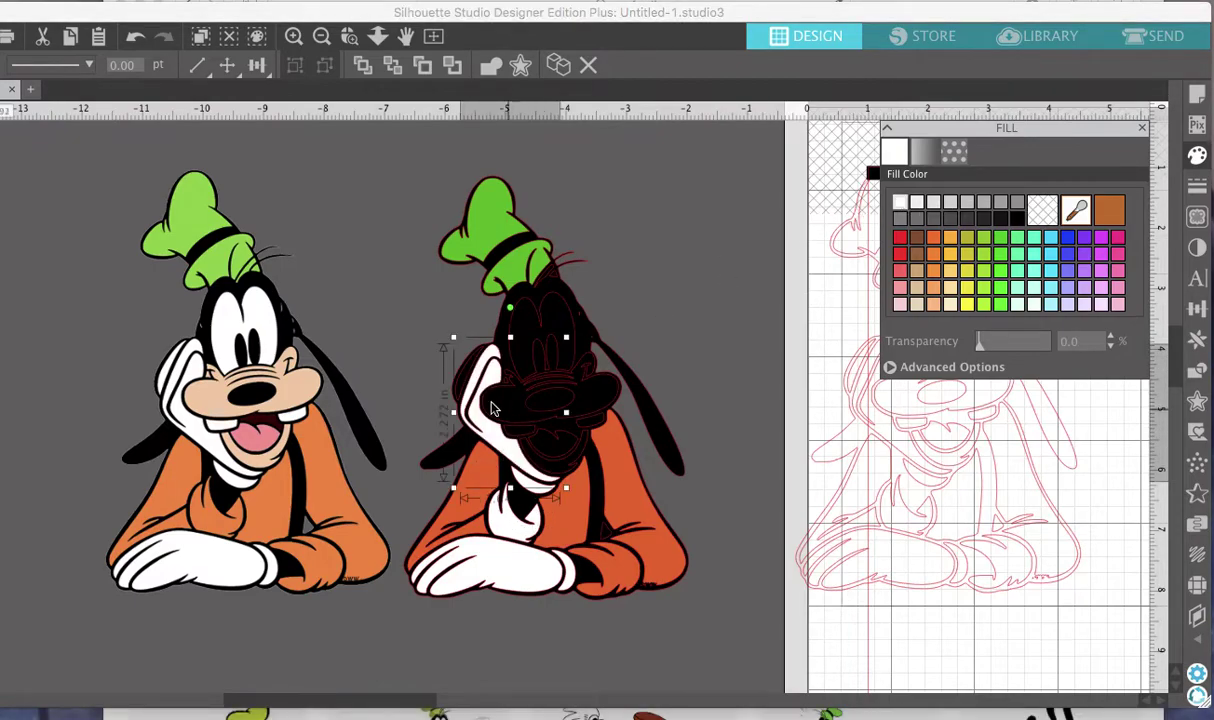
pyautogui.click(442, 365)
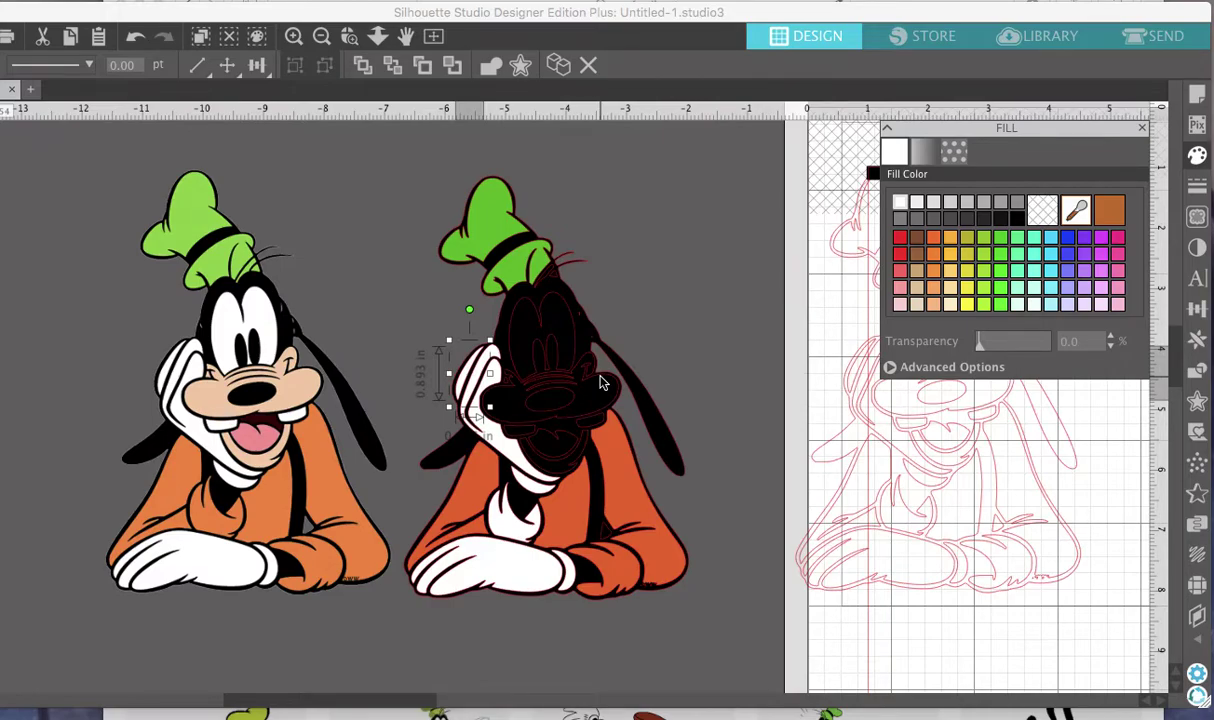
# Fill both teeth with white and the tongue with pink.
pyautogui.click(494, 416)
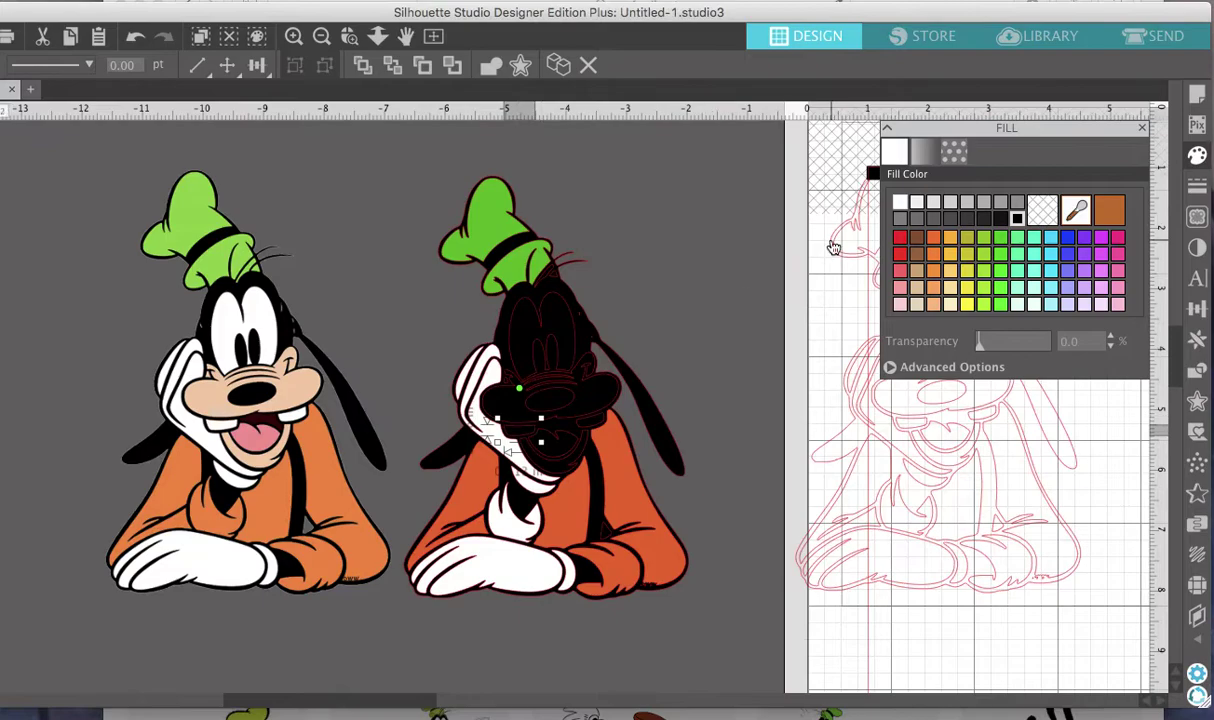
pyautogui.click(570, 408)
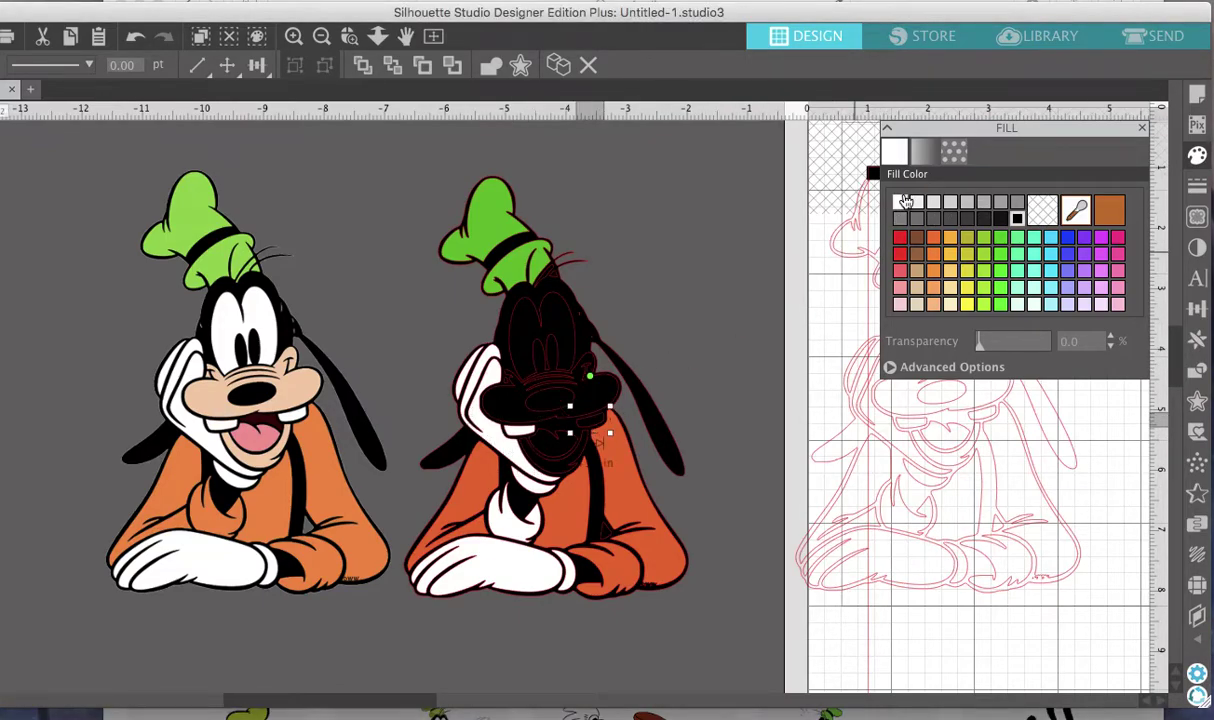
pyautogui.click(527, 422)
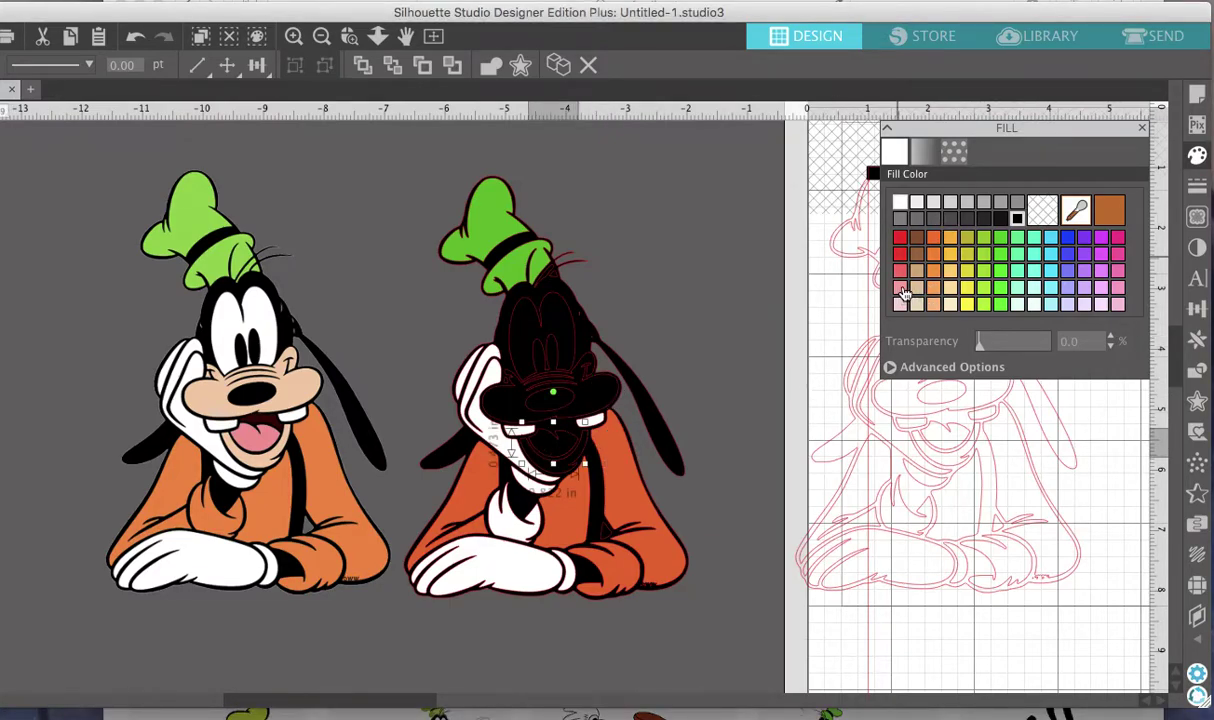
pyautogui.click(901, 289)
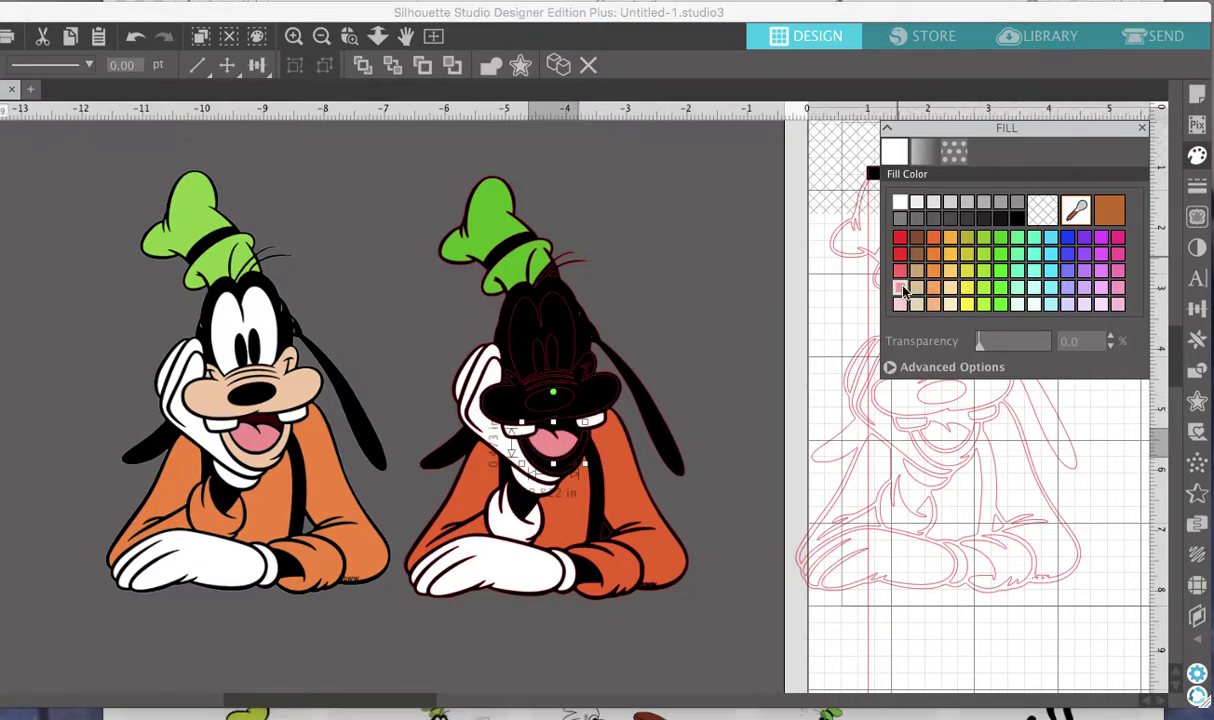
# Fill the chin and muzzle pieces of the face with tan.
pyautogui.click(577, 466)
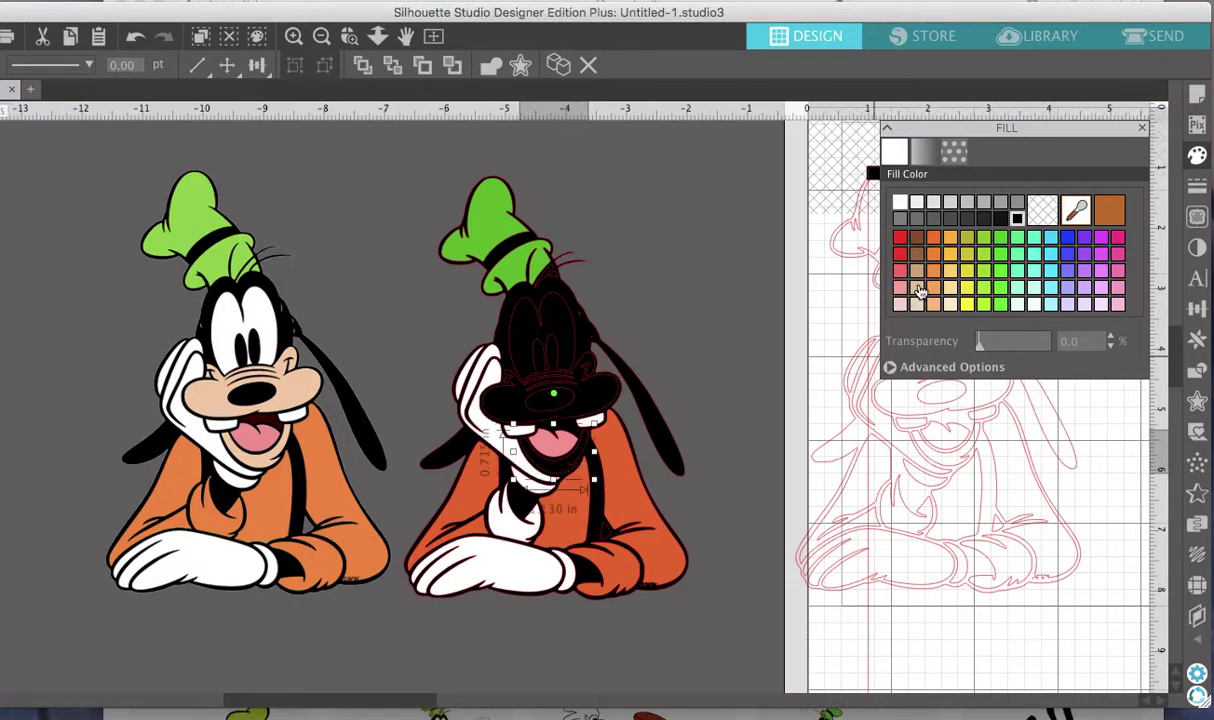
pyautogui.click(919, 288)
pyautogui.click(570, 375)
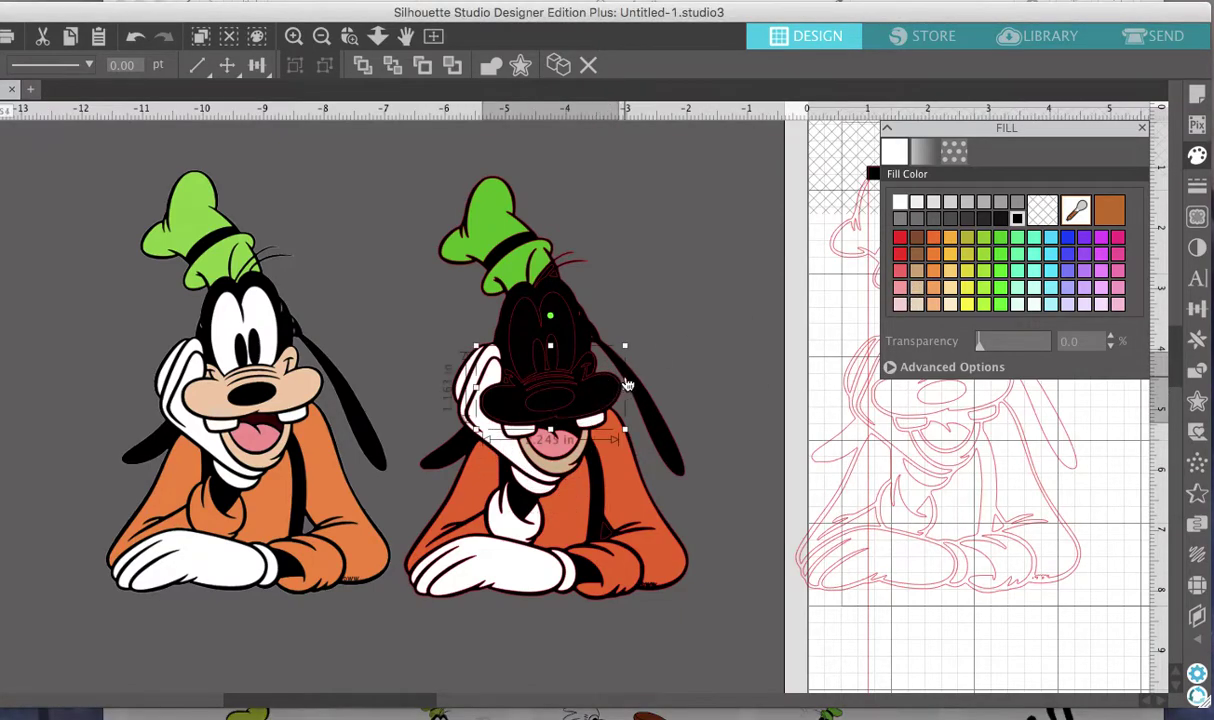
pyautogui.click(917, 289)
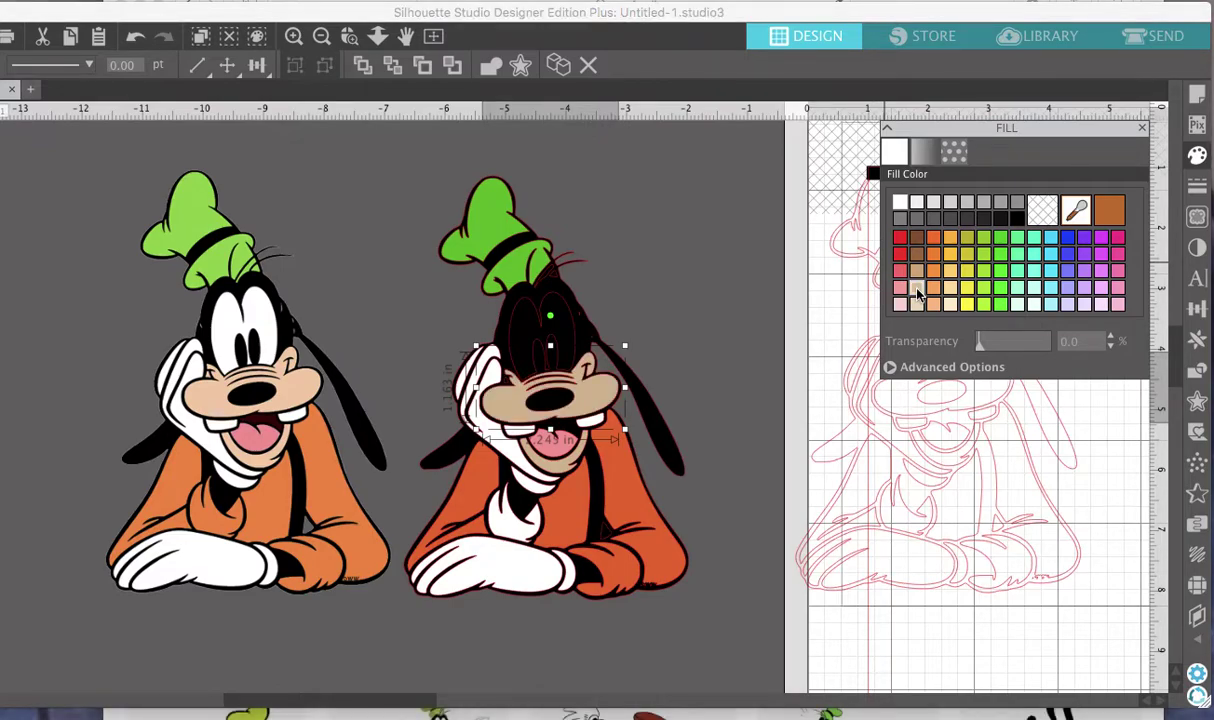
# Fill the remaining small hat brim pieces with green and the eyes with white.
pyautogui.click(556, 272)
pyautogui.click(535, 275)
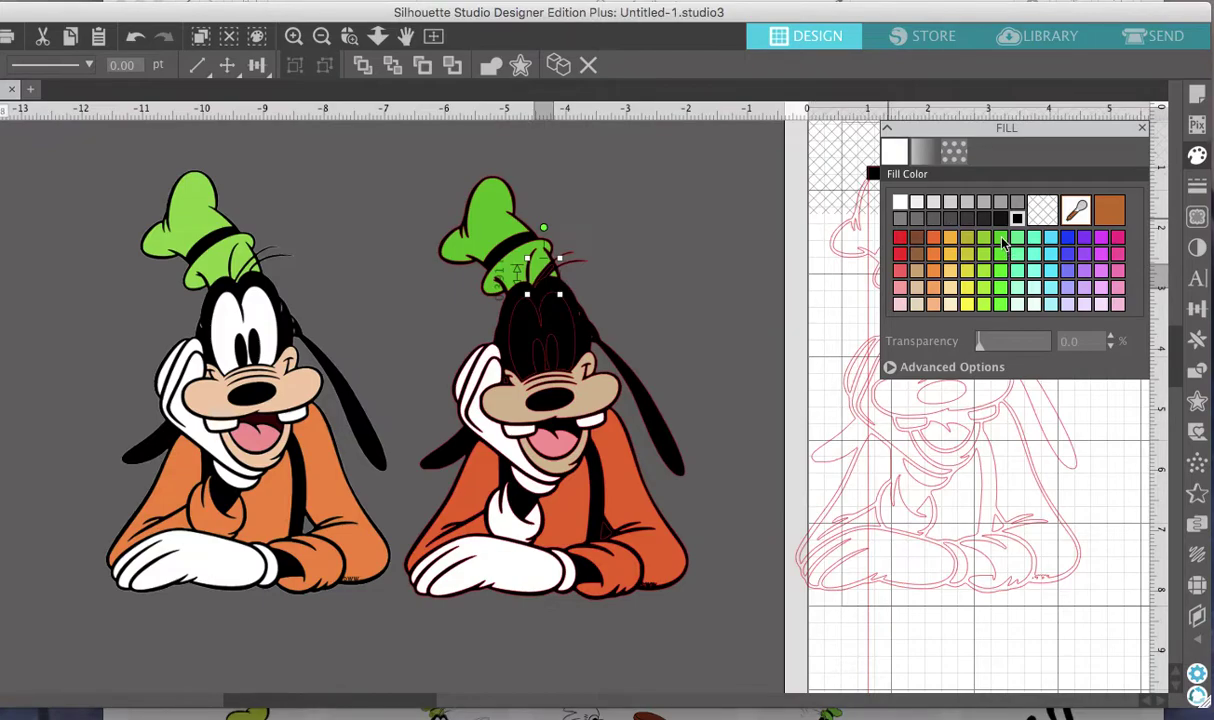
pyautogui.click(1001, 238)
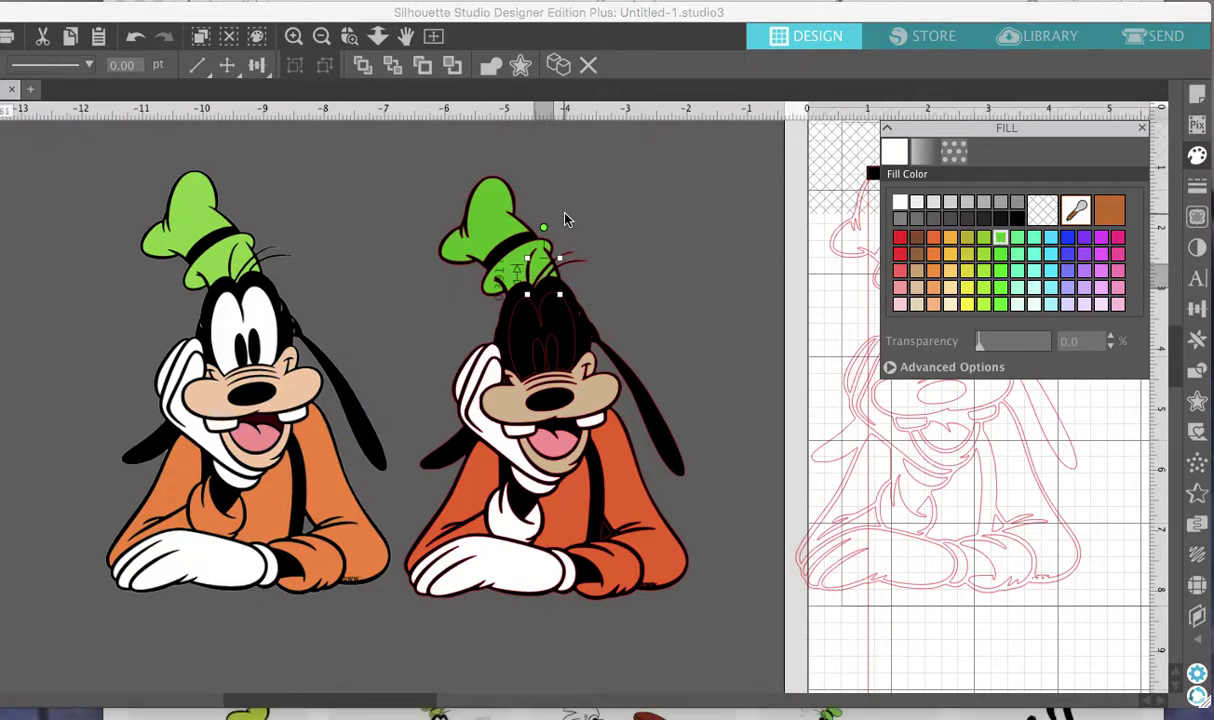
pyautogui.click(567, 327)
pyautogui.click(899, 204)
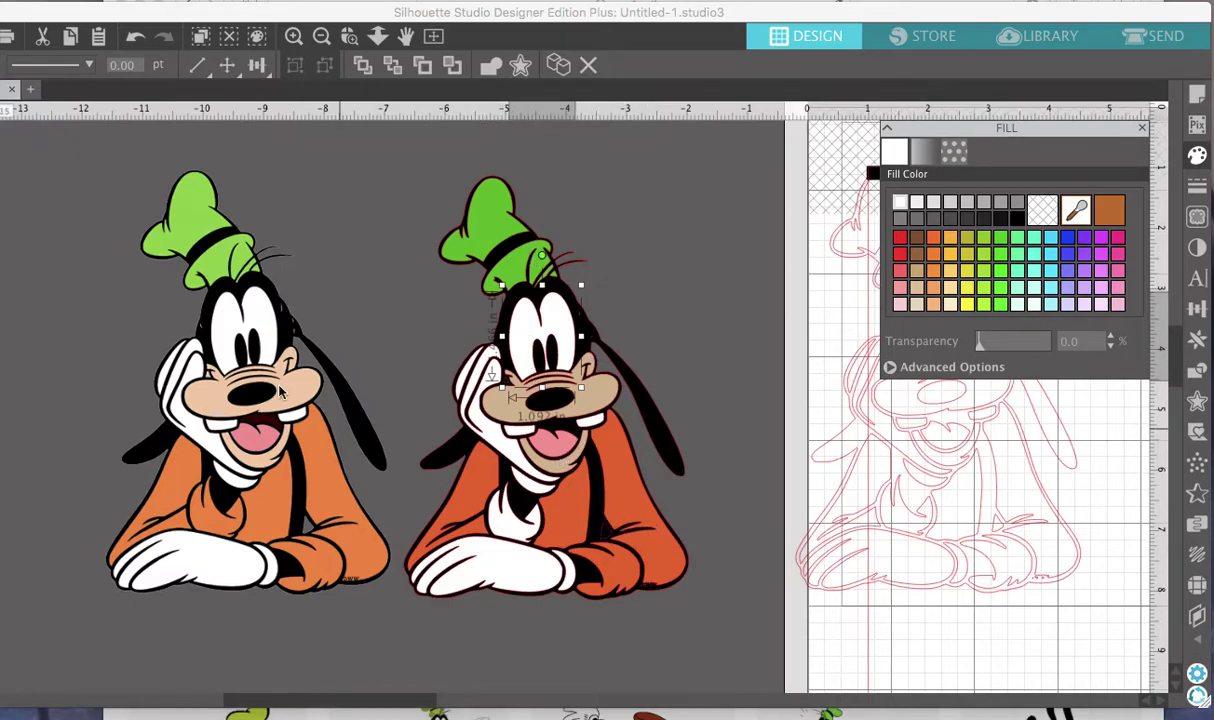
# Move the original image farther from the trace and pull the outer sleeve and forearm pieces off the black silhouette.
pyautogui.moveTo(306, 443); pyautogui.dragTo(243, 413)
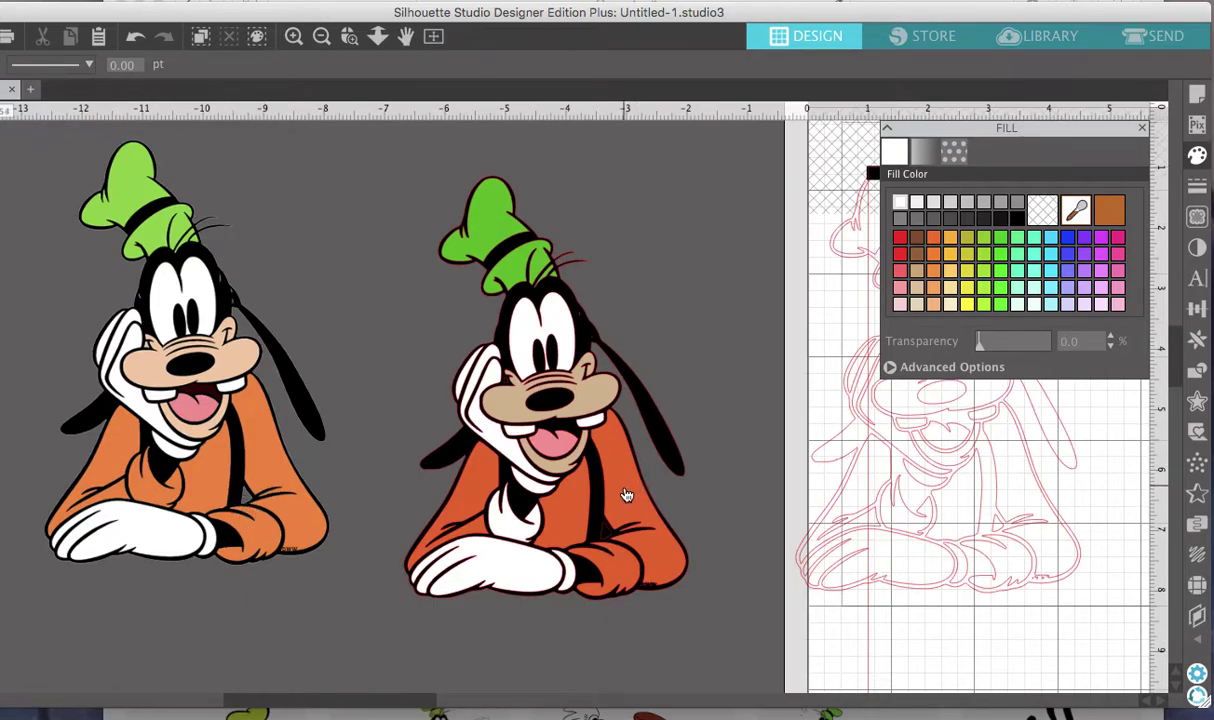
pyautogui.moveTo(600, 460); pyautogui.dragTo(725, 330)
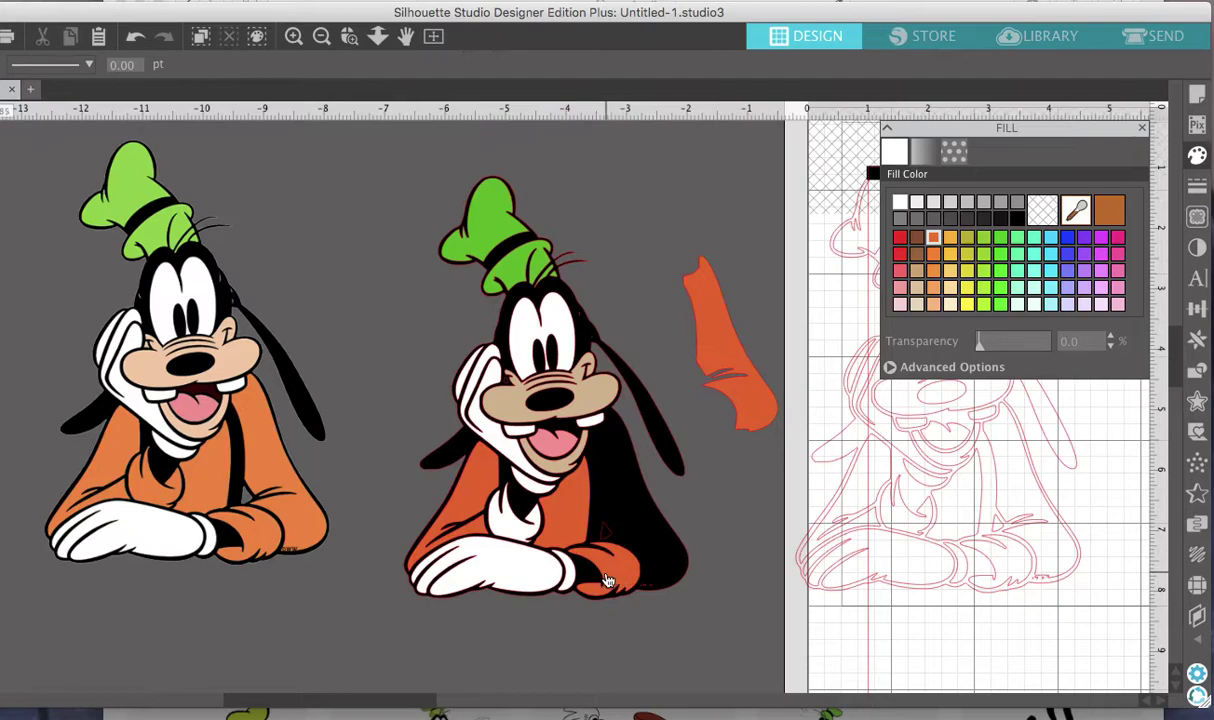
pyautogui.moveTo(578, 552); pyautogui.dragTo(600, 648)
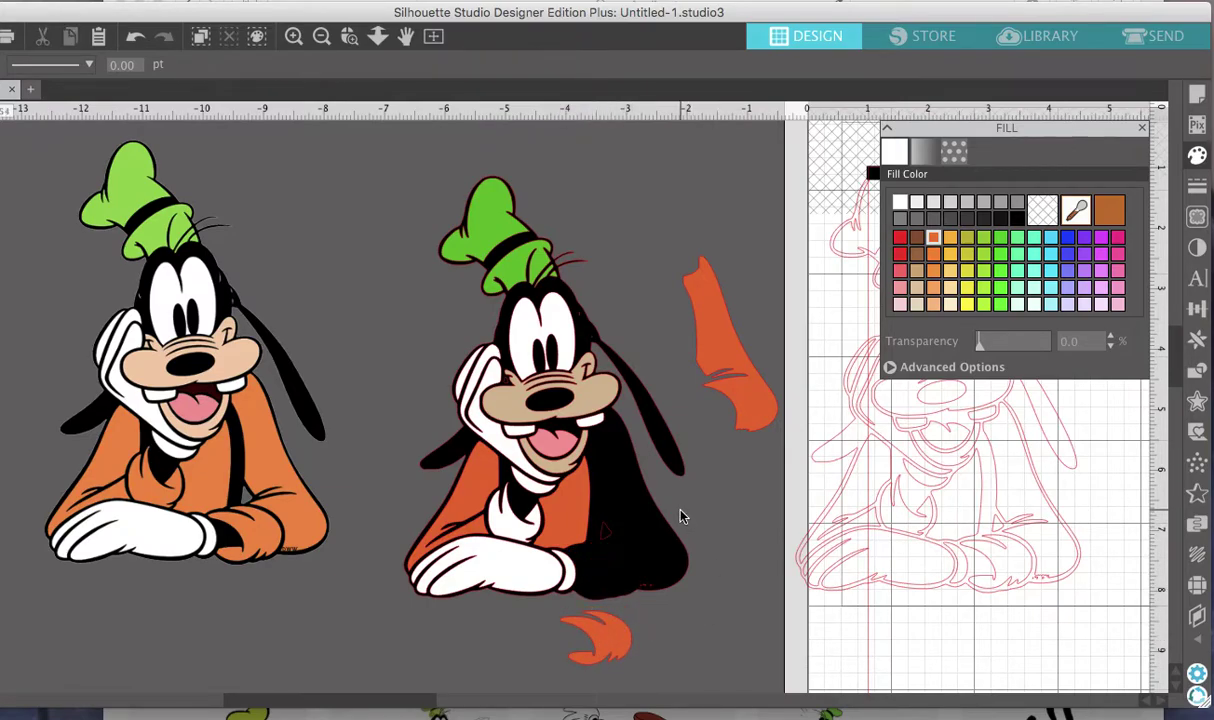
# Make a compound path from the black silhouette and the small triangle inside it, and send it behind the colored pieces.
pyautogui.click(612, 537)
pyautogui.click(608, 539)
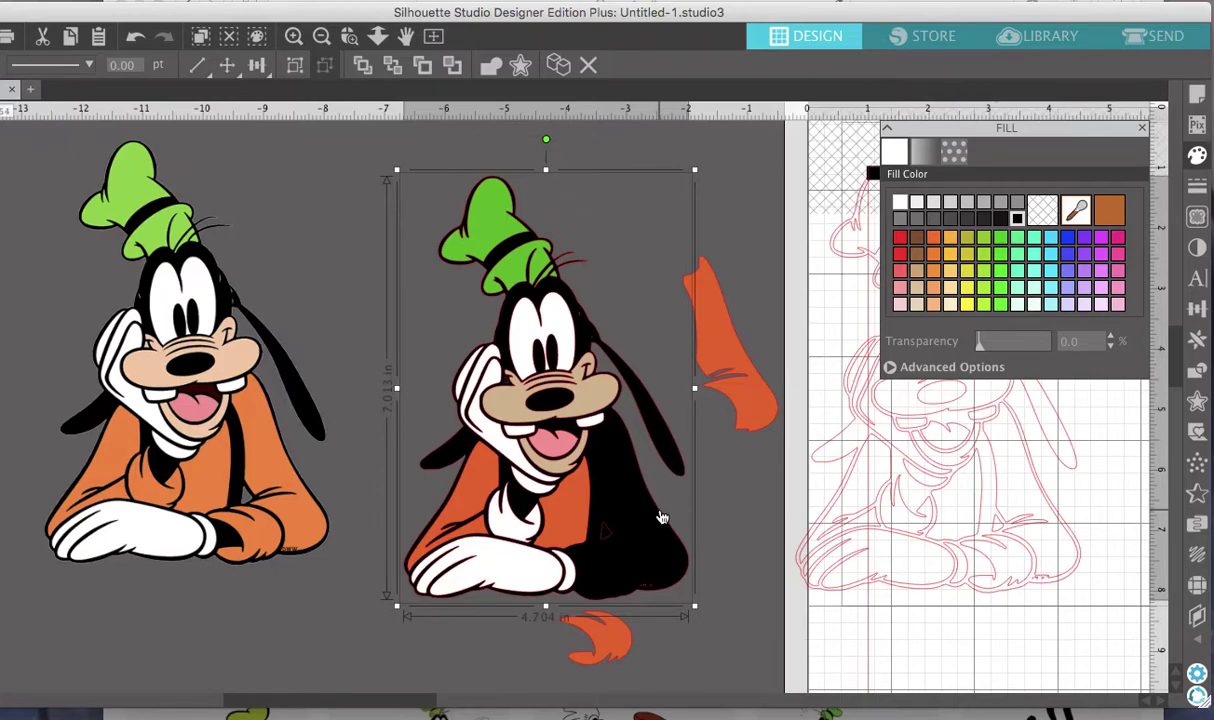
pyautogui.rightClick(608, 537)
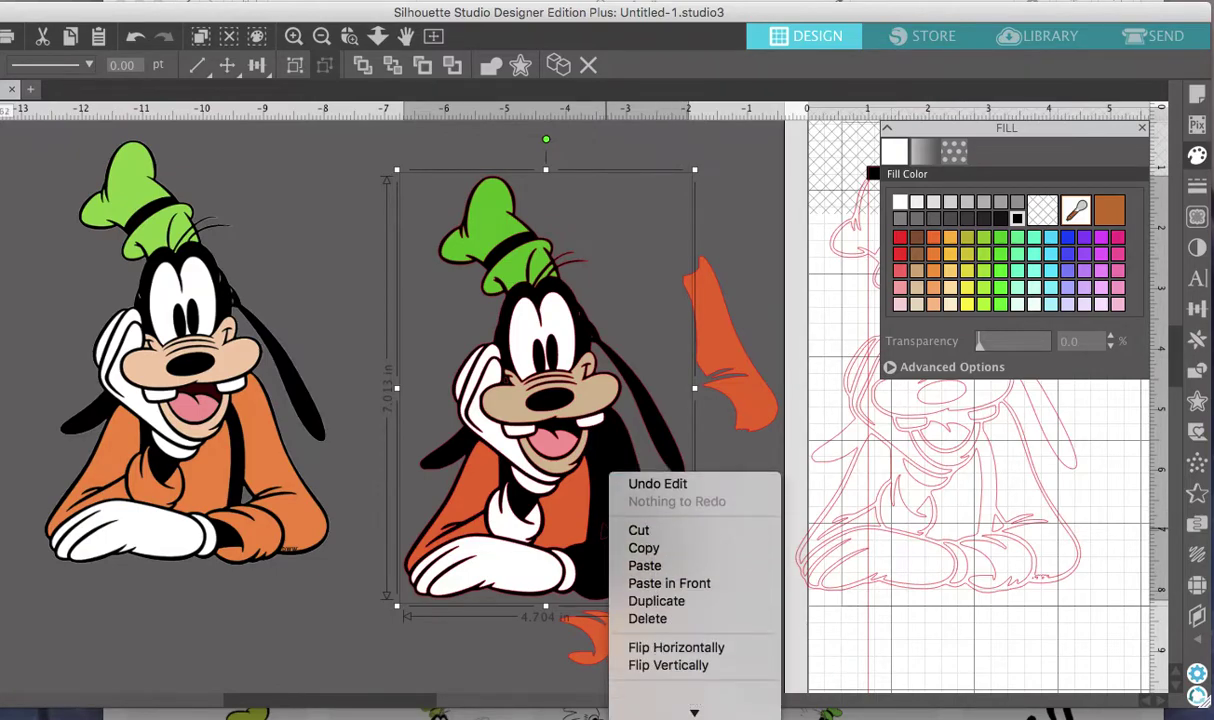
pyautogui.click(699, 645)
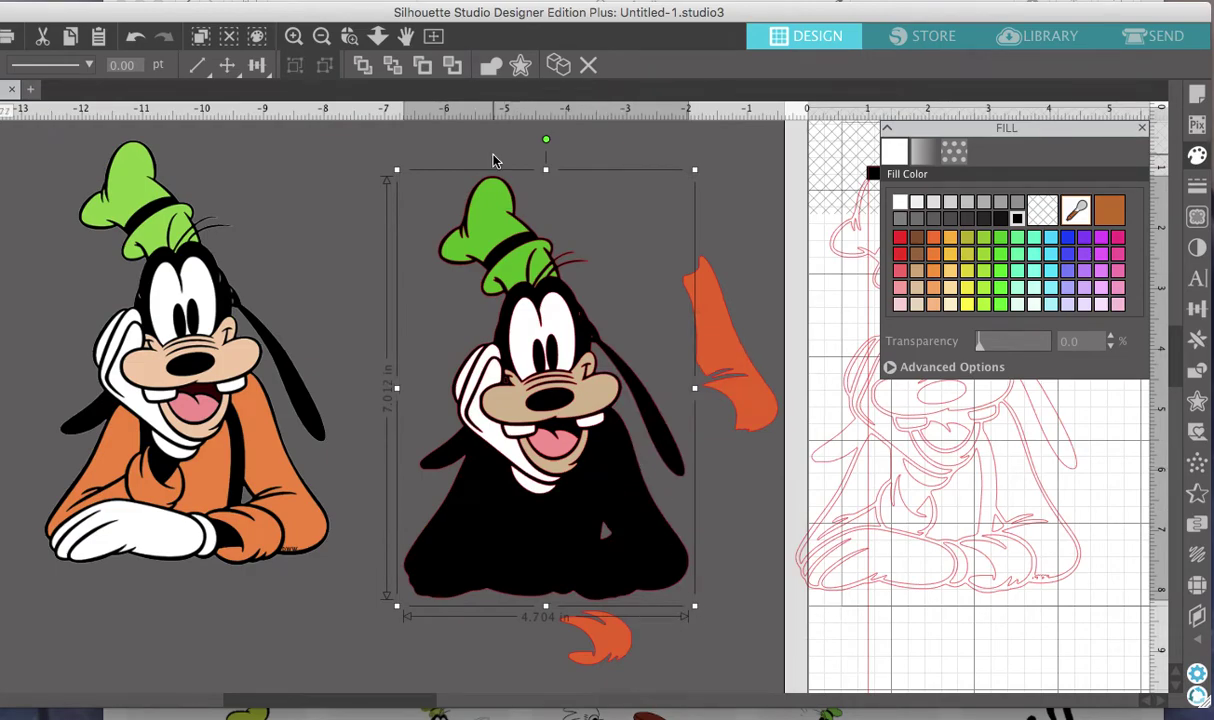
pyautogui.click(393, 66)
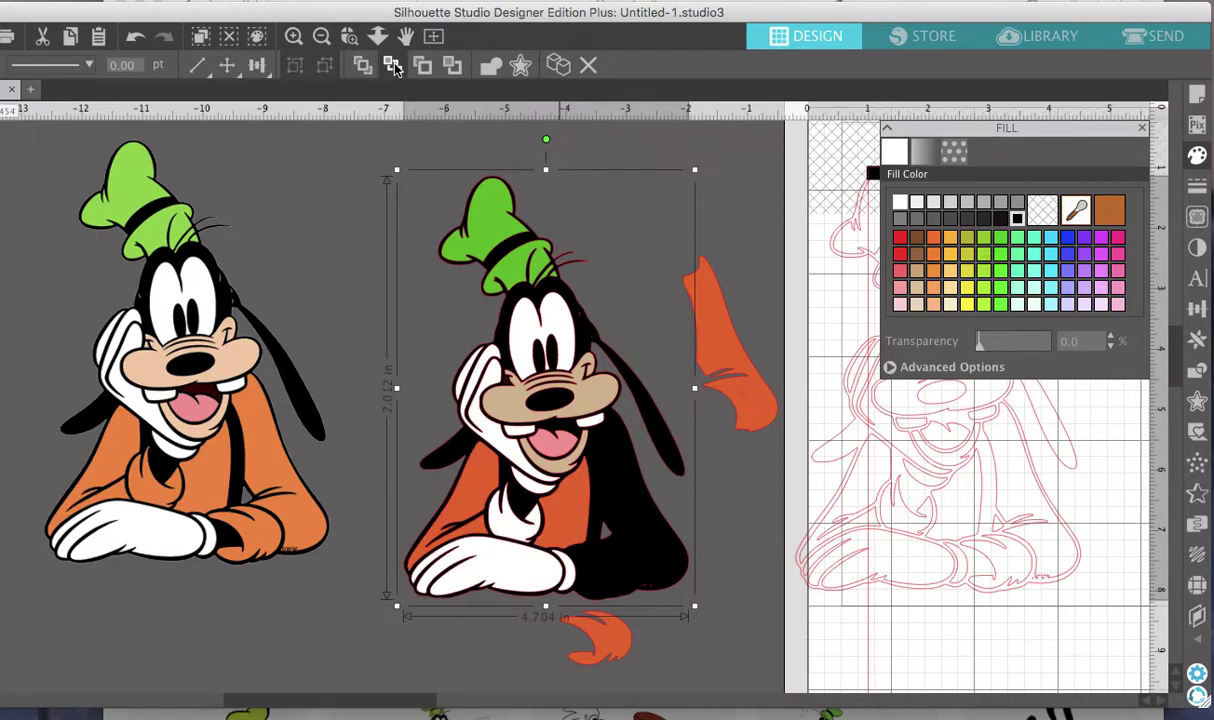
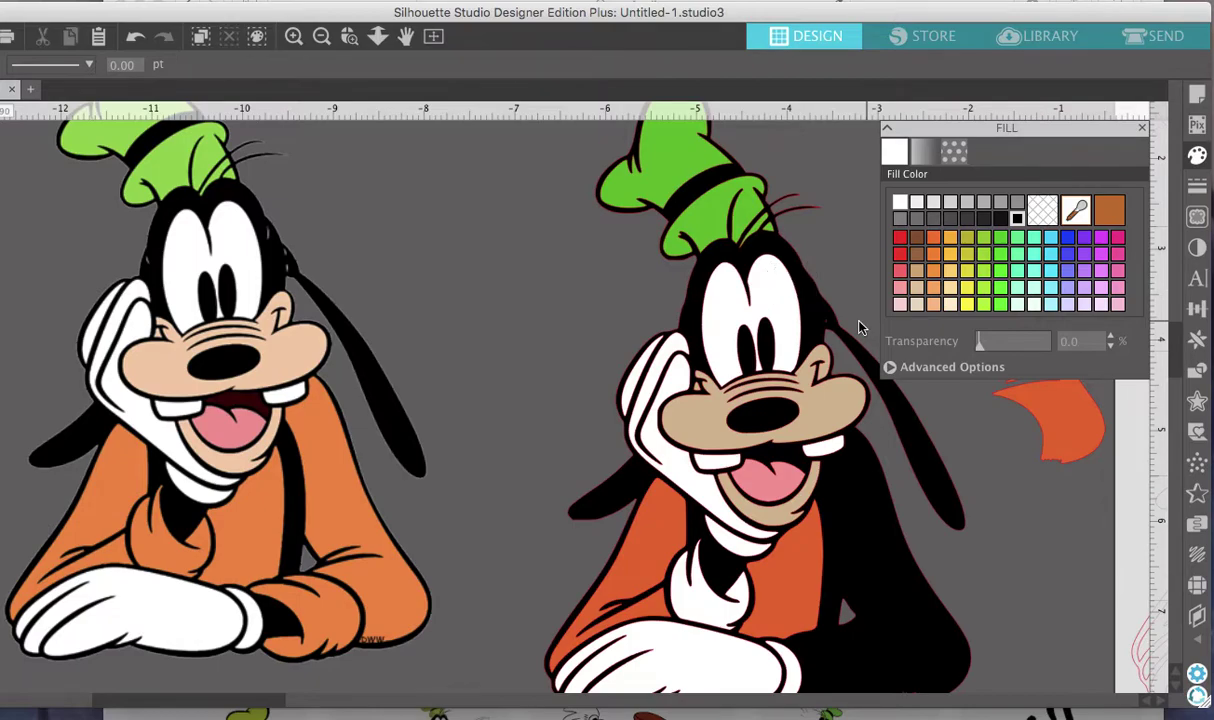
# Delete the tiny stray piece at the edge of the traced head, where the long ear begins.
pyautogui.click(829, 329)
pyautogui.click(827, 326)
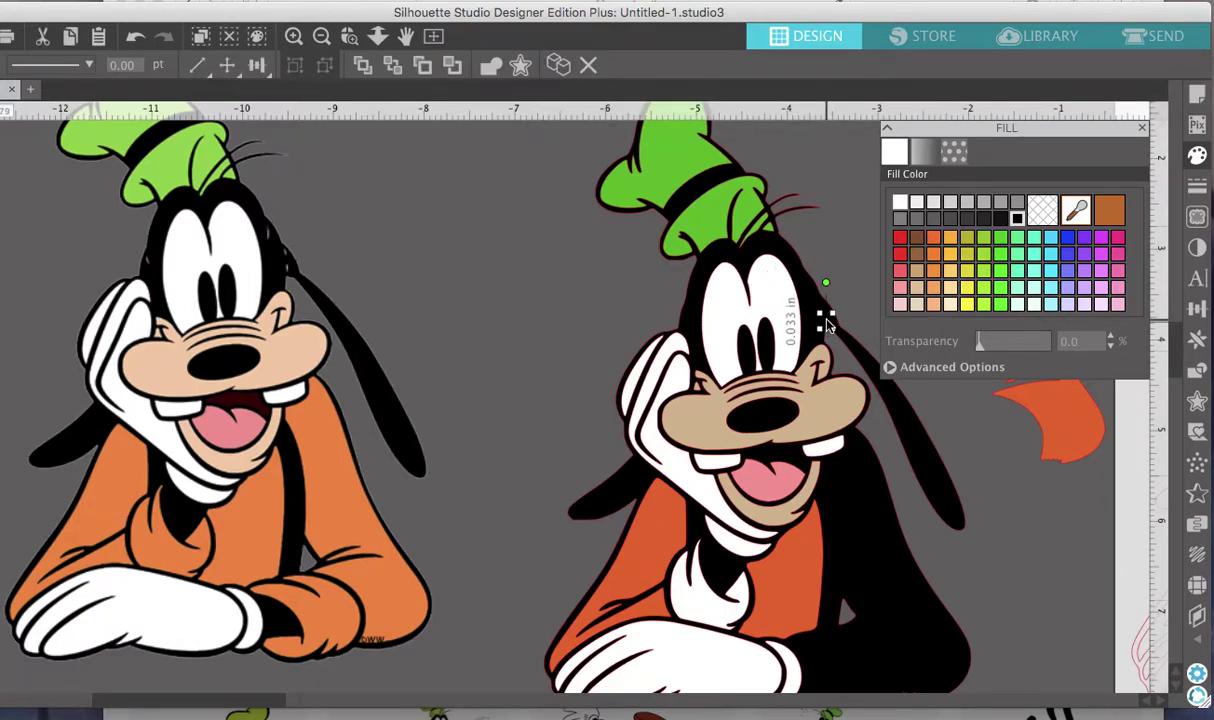
pyautogui.press('Delete')
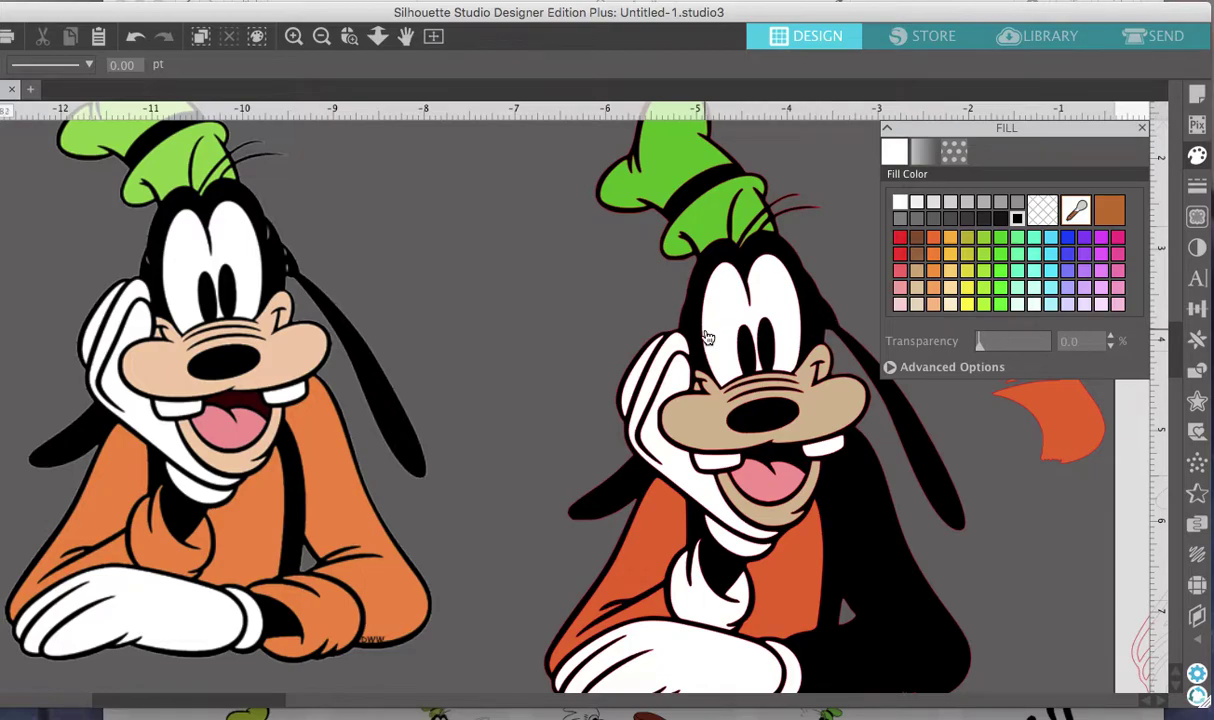
# Pull the eyes and the raised glove's pieces off the head, and move the black silhouette out from behind the other colored pieces.
pyautogui.moveTo(715, 314); pyautogui.dragTo(528, 263)
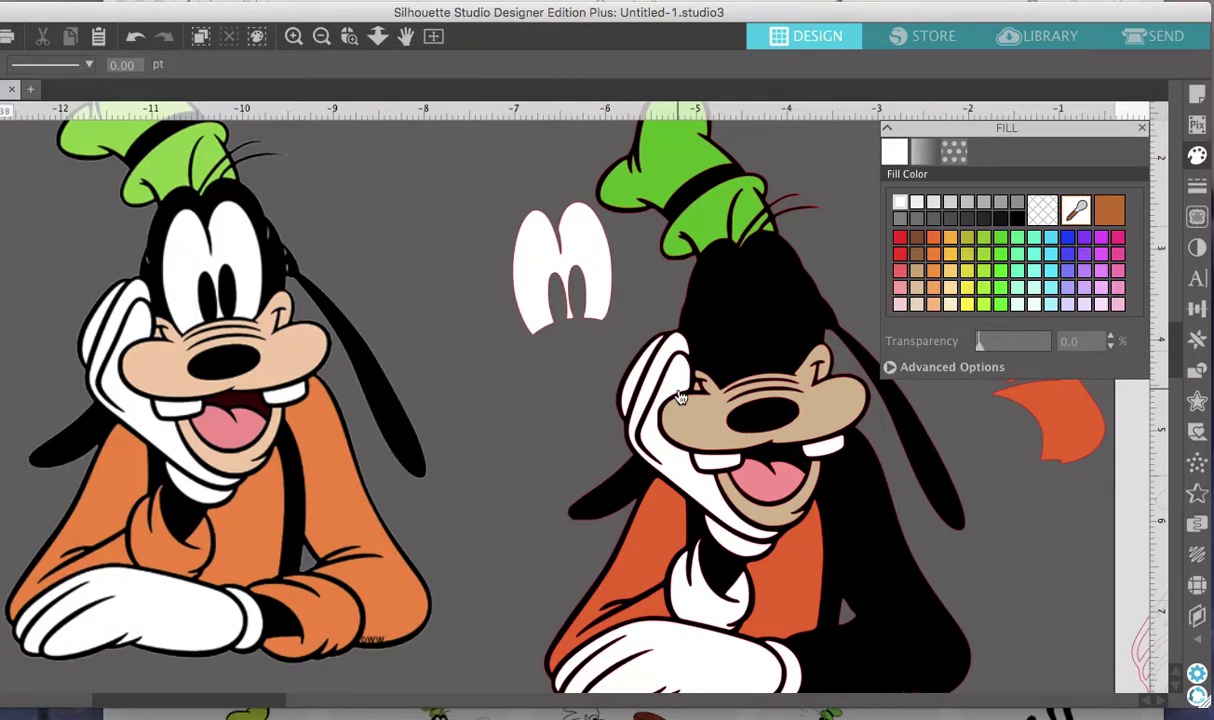
pyautogui.moveTo(680, 391); pyautogui.dragTo(507, 376)
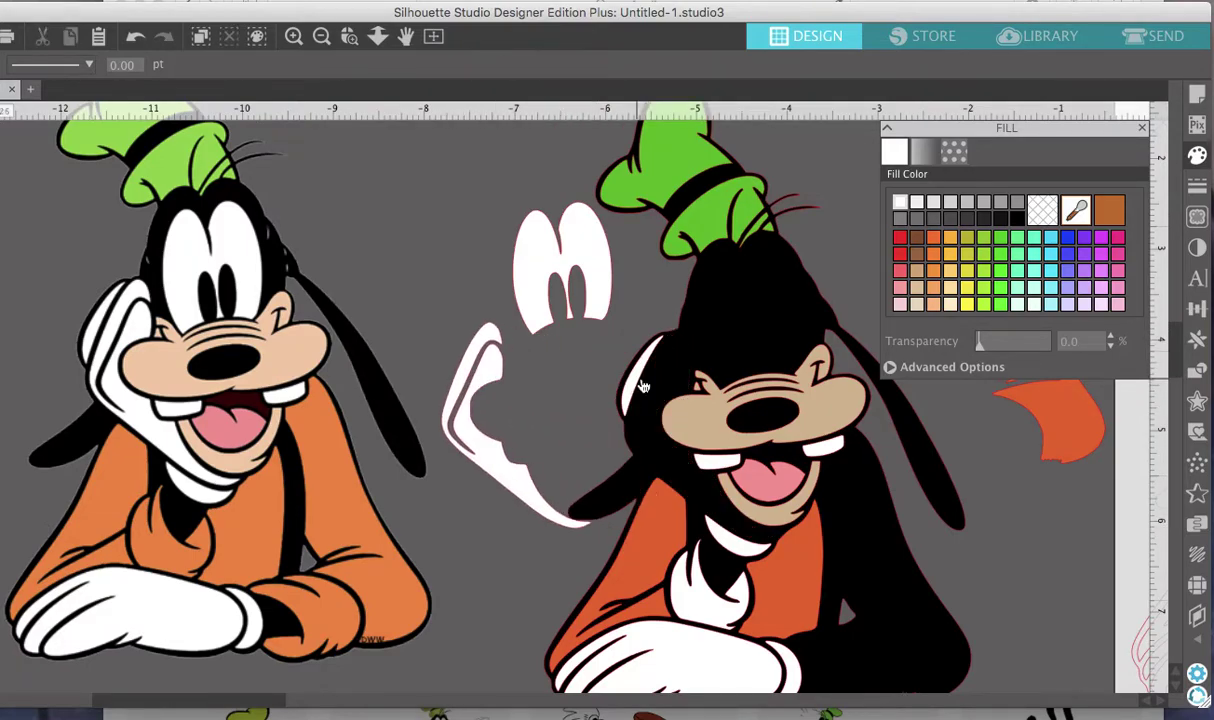
pyautogui.click(507, 376)
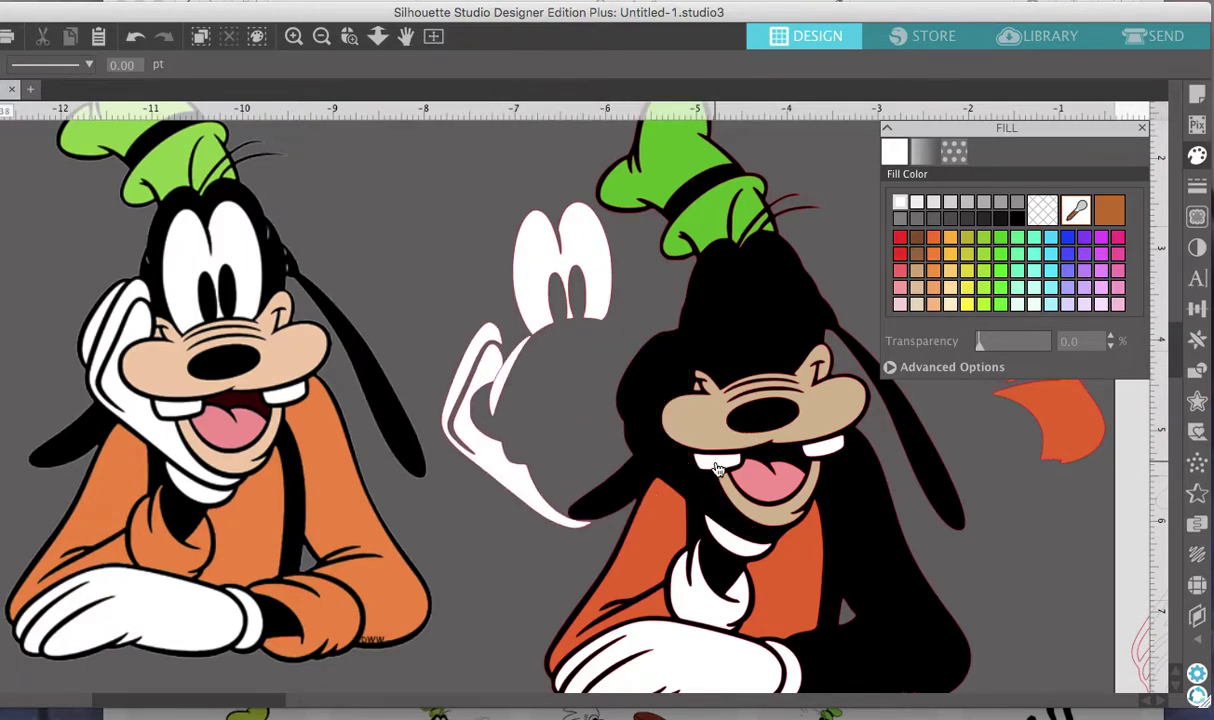
pyautogui.moveTo(735, 308); pyautogui.dragTo(458, 358)
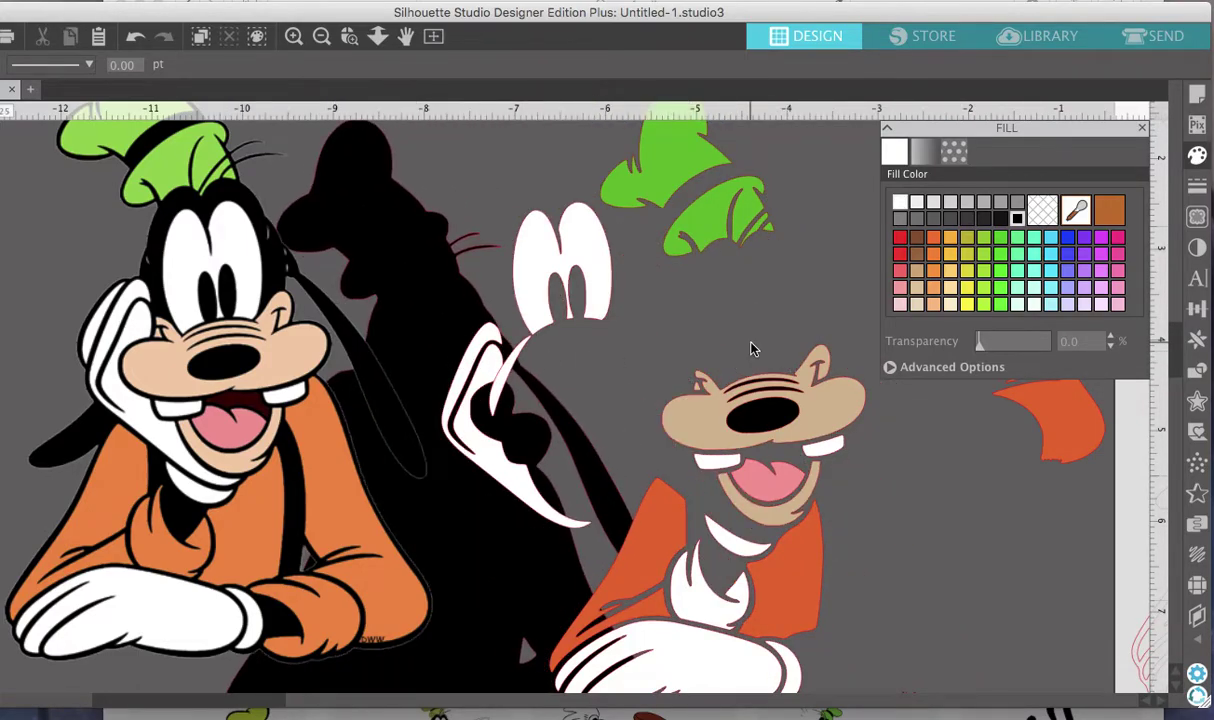
# Make a compound path from the tan muzzle, its wrinkle lines and the nose so they become cutouts.
pyautogui.click(758, 385)
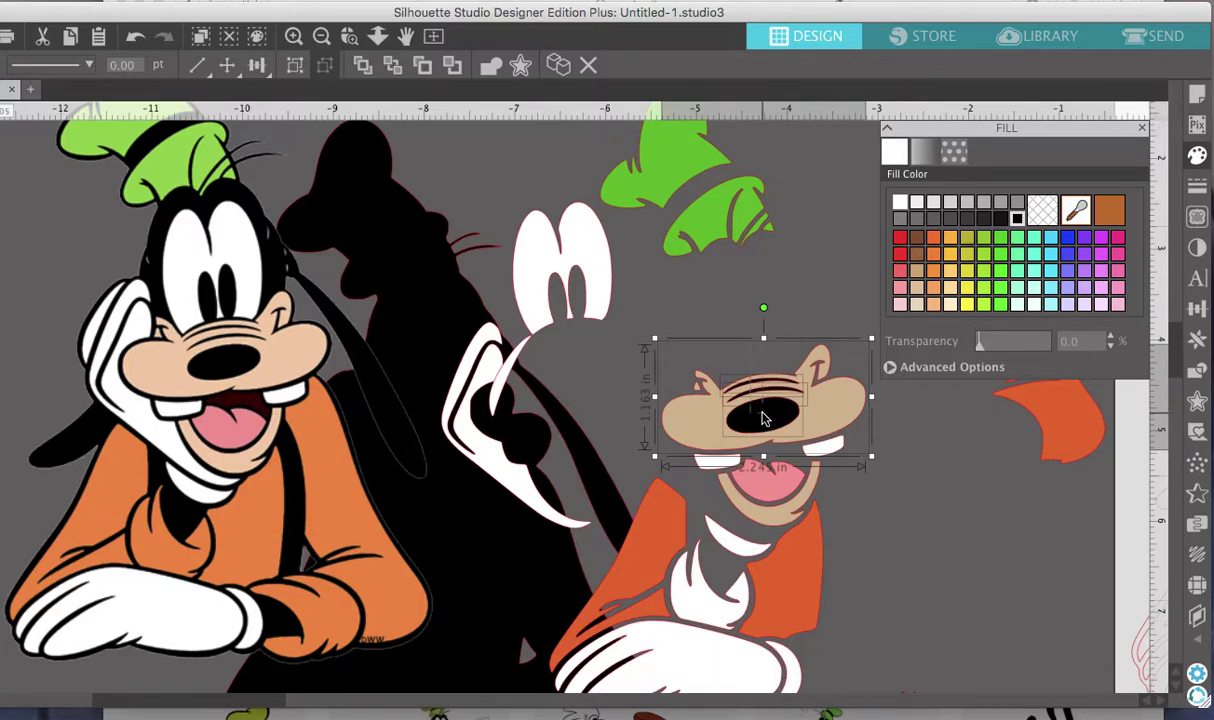
pyautogui.rightClick(711, 412)
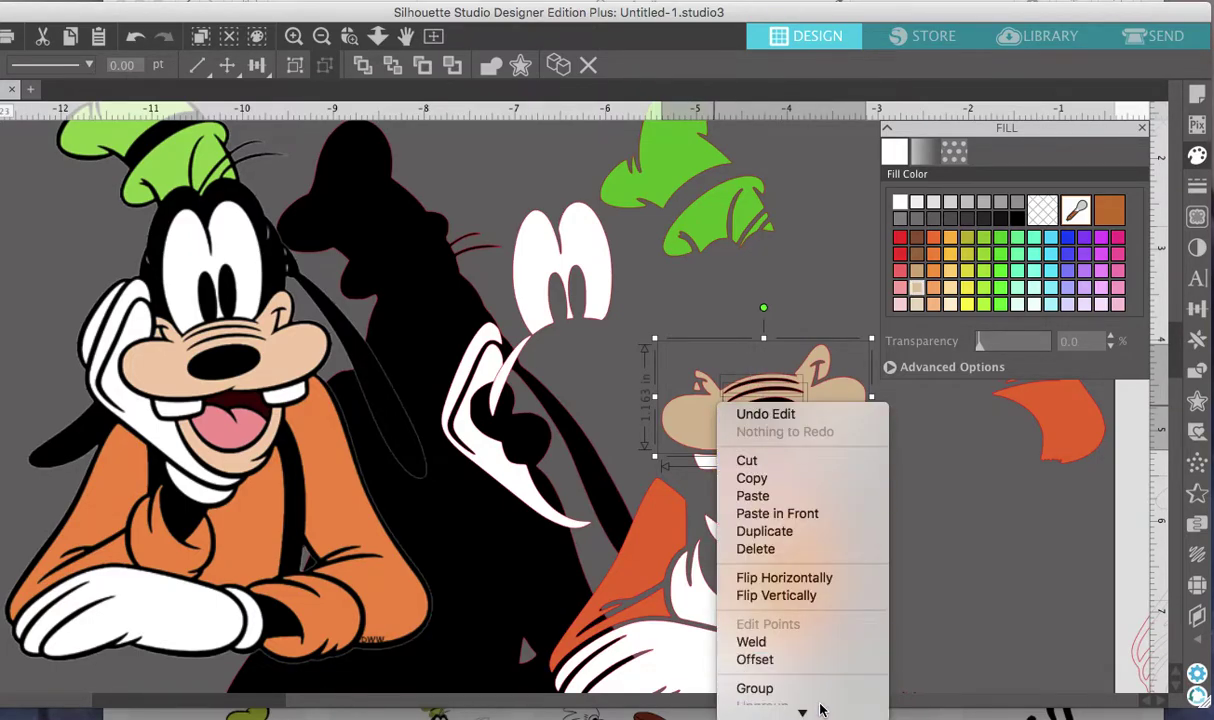
pyautogui.scroll(-3, 800, 500)
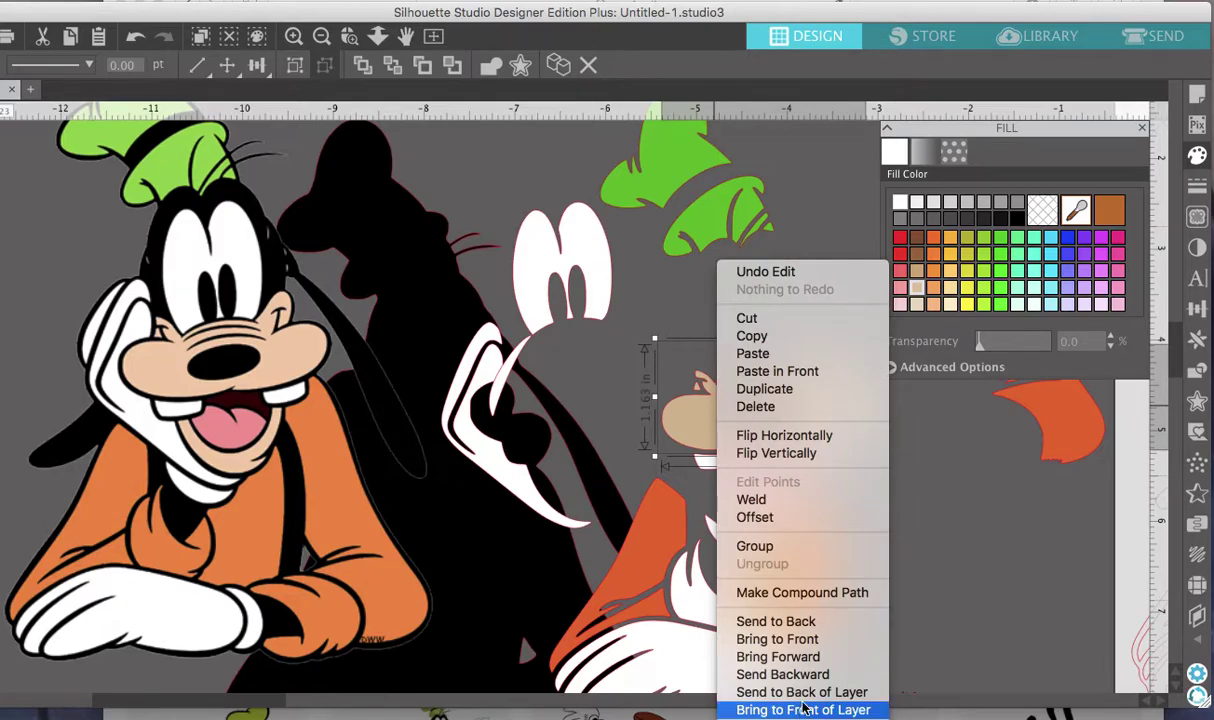
pyautogui.click(829, 596)
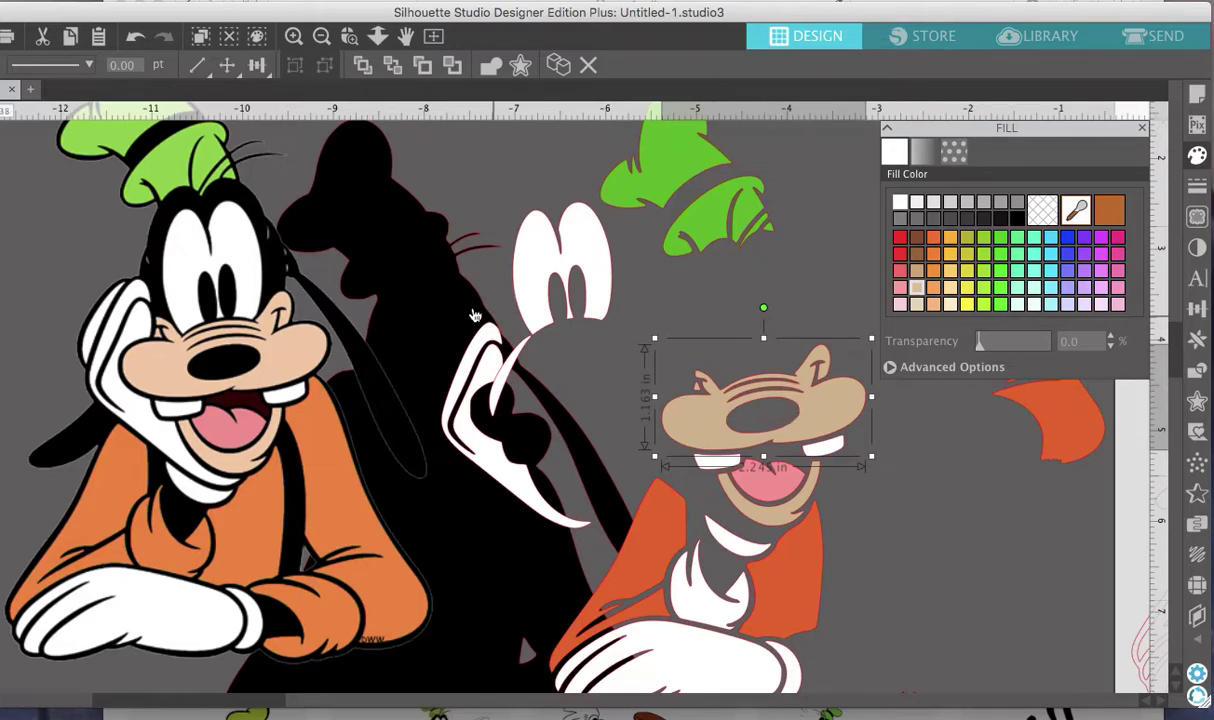
pyautogui.moveTo(425, 324); pyautogui.dragTo(955, 368)
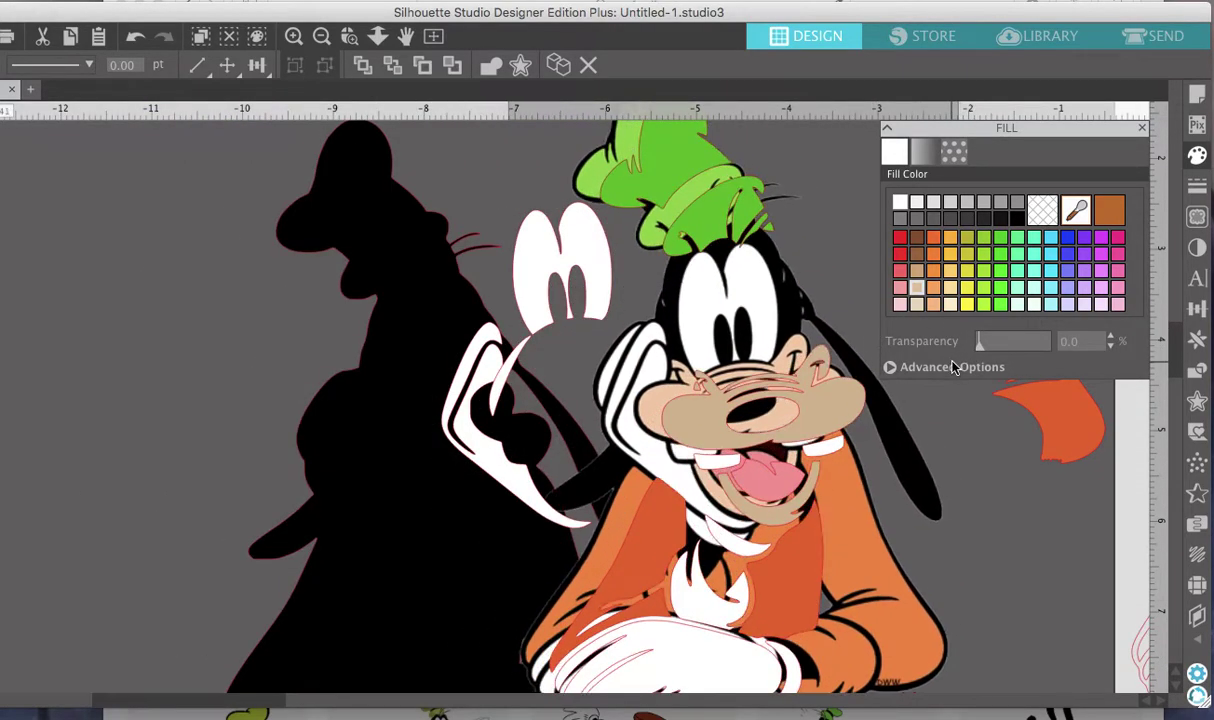
pyautogui.hotkey('ctrl', 'z')
pyautogui.hotkey('ctrl', 'z')
# Move the black silhouette back behind the colored pieces and return the eyes, muzzle and raised glove to their places on it.
pyautogui.moveTo(417, 327); pyautogui.dragTo(730, 290)
pyautogui.press('Escape')
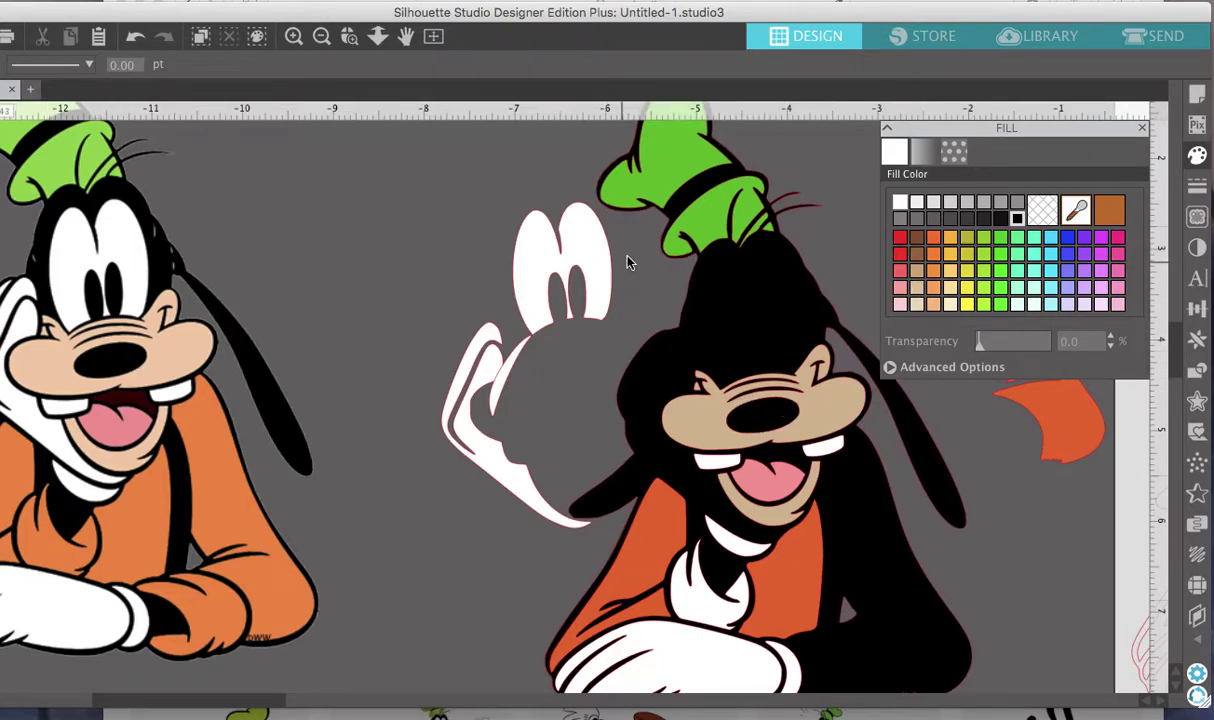
pyautogui.moveTo(590, 287); pyautogui.dragTo(772, 310)
pyautogui.moveTo(835, 399); pyautogui.dragTo(826, 370)
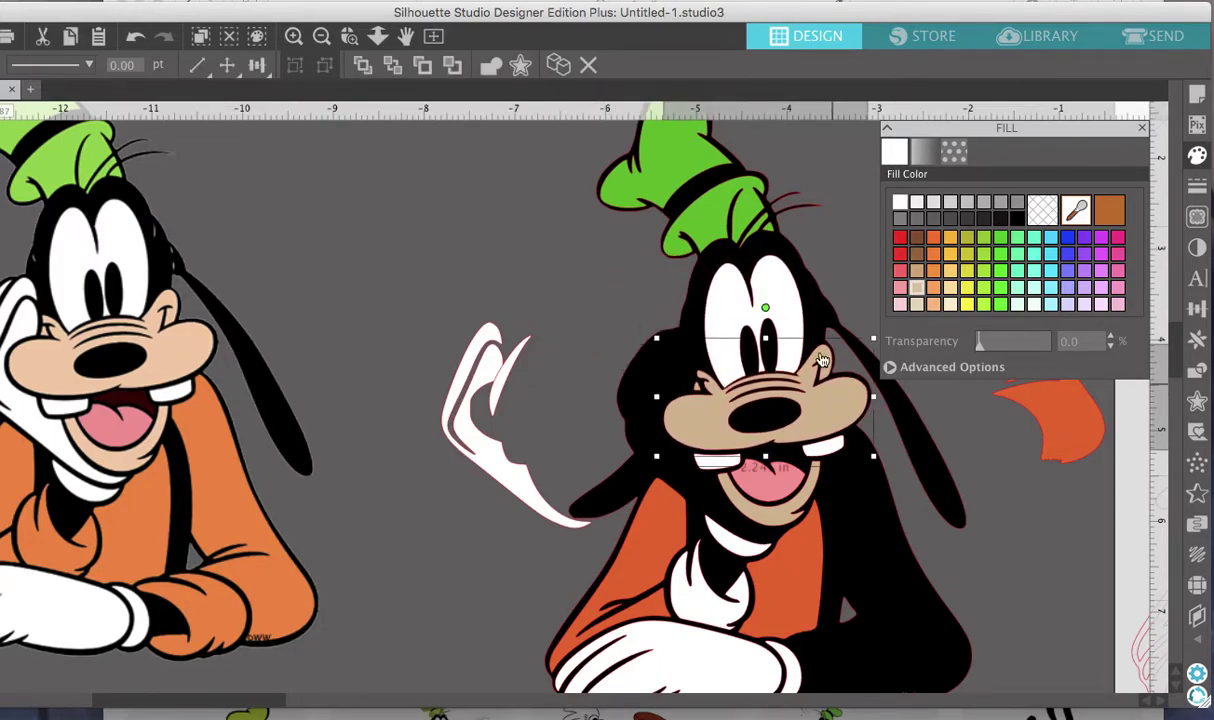
pyautogui.click(795, 318)
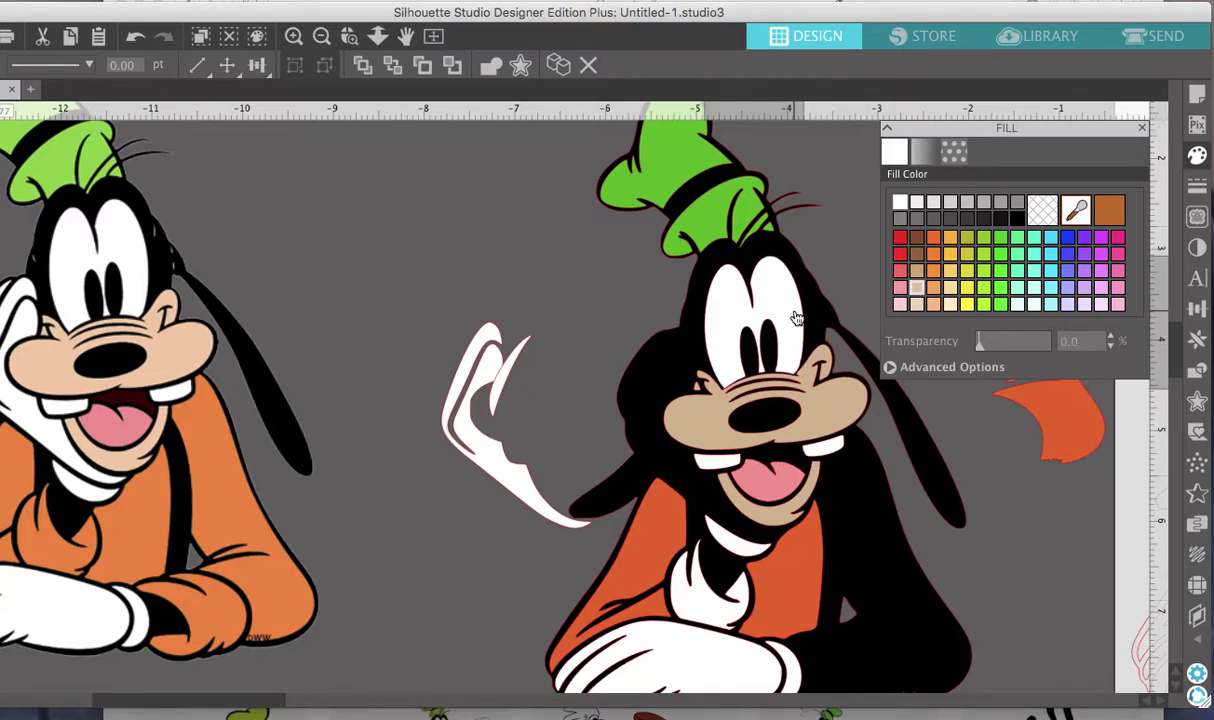
pyautogui.moveTo(477, 460); pyautogui.dragTo(663, 467)
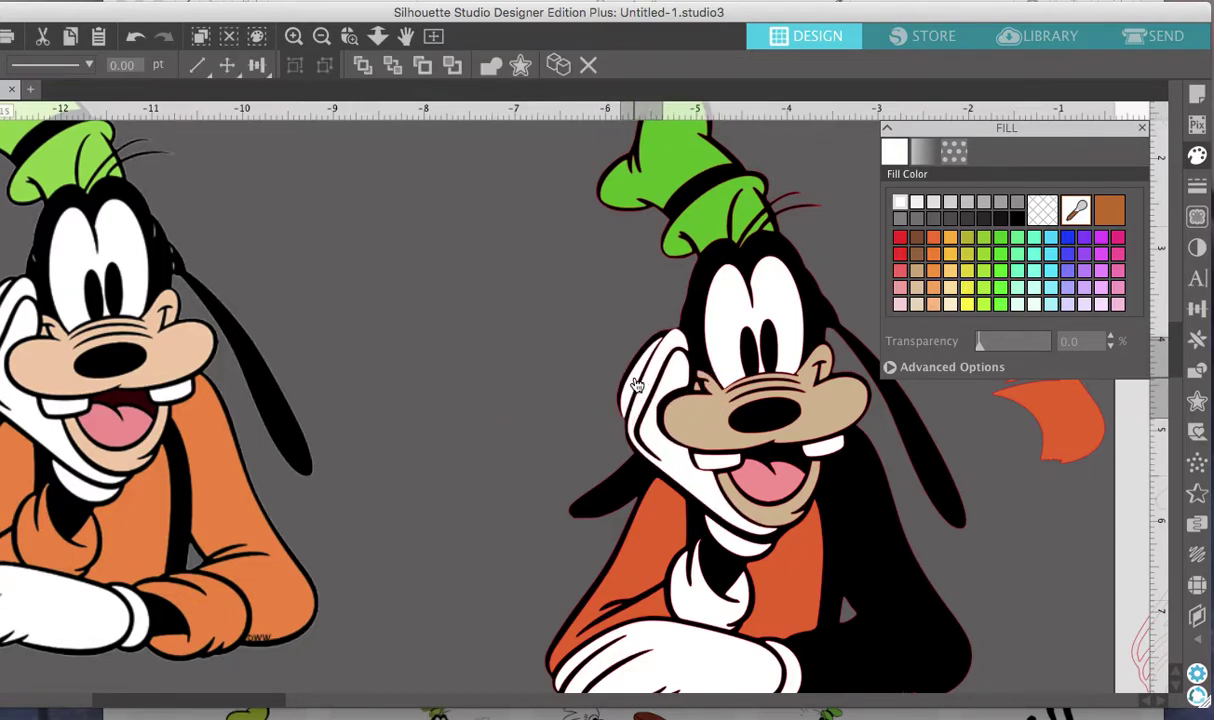
# Place the detached outer sleeve piece back on the black silhouette beside the suspender.
pyautogui.press('Escape')
pyautogui.hscroll(2, 800, 443)
pyautogui.scroll(-1, 800, 443)
pyautogui.hscroll(5, 800, 443)
pyautogui.scroll(-3, 800, 443)
pyautogui.moveTo(832, 266); pyautogui.dragTo(699, 482)
pyautogui.press('Escape')
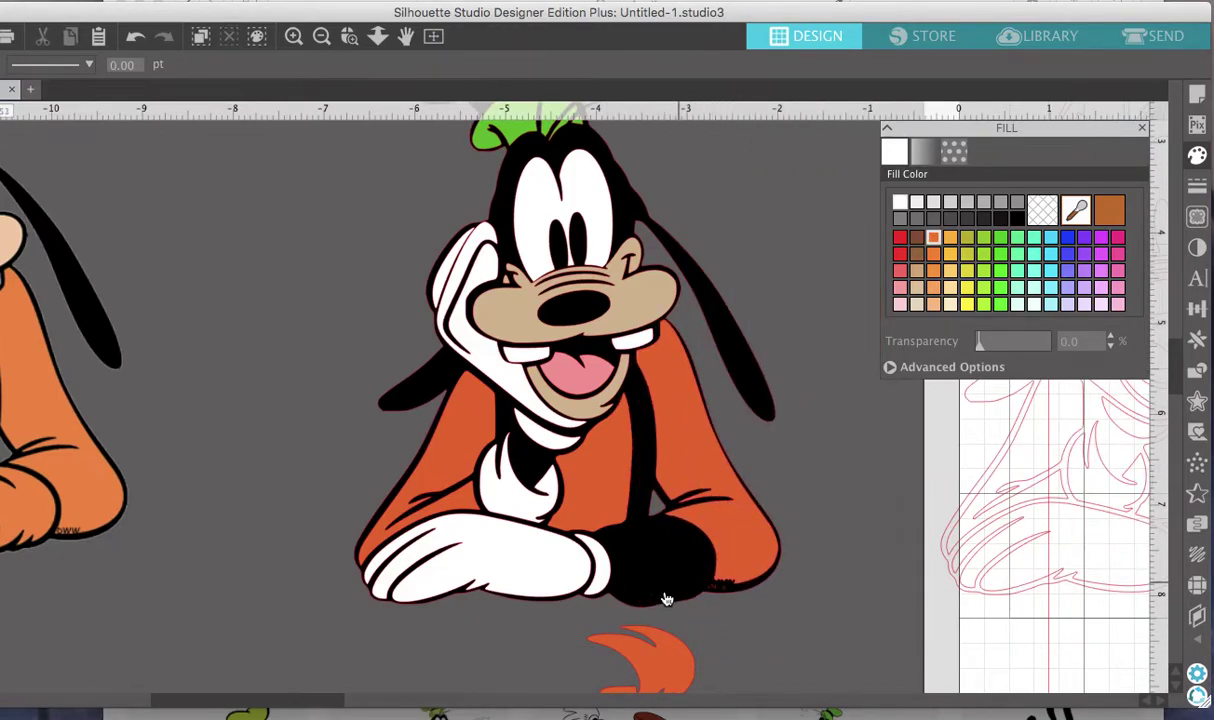
# Shift the outer sleeve and black silhouette aside, and delete the tiny traced watermark pieces near the elbow.
pyautogui.moveTo(718, 563); pyautogui.dragTo(795, 530)
pyautogui.press('Escape')
pyautogui.moveTo(691, 569); pyautogui.dragTo(664, 532)
pyautogui.click(736, 607)
pyautogui.moveTo(747, 616); pyautogui.dragTo(691, 580)
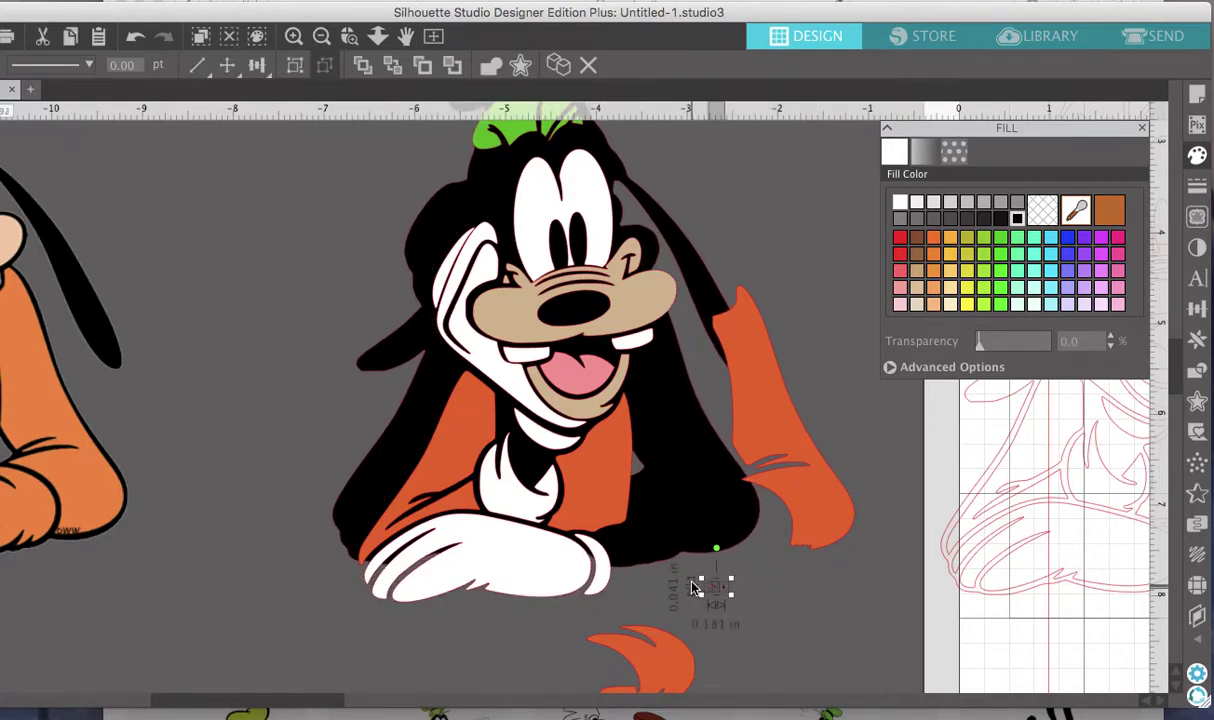
pyautogui.press('Delete')
# Return the silhouette and outer sleeve to their places and fit the forearm piece onto the remaining black area.
pyautogui.moveTo(670, 441); pyautogui.dragTo(698, 477)
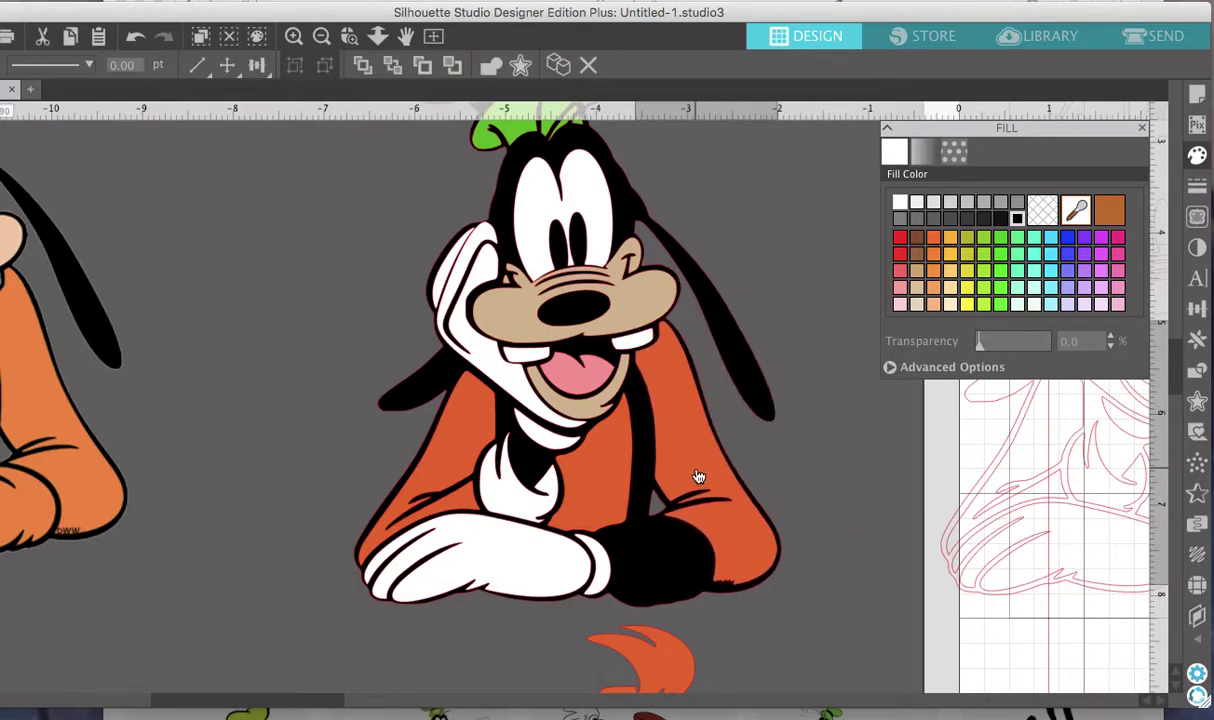
pyautogui.scroll(-1, 645, 555)
pyautogui.moveTo(632, 598); pyautogui.dragTo(677, 517)
pyautogui.press('Escape')
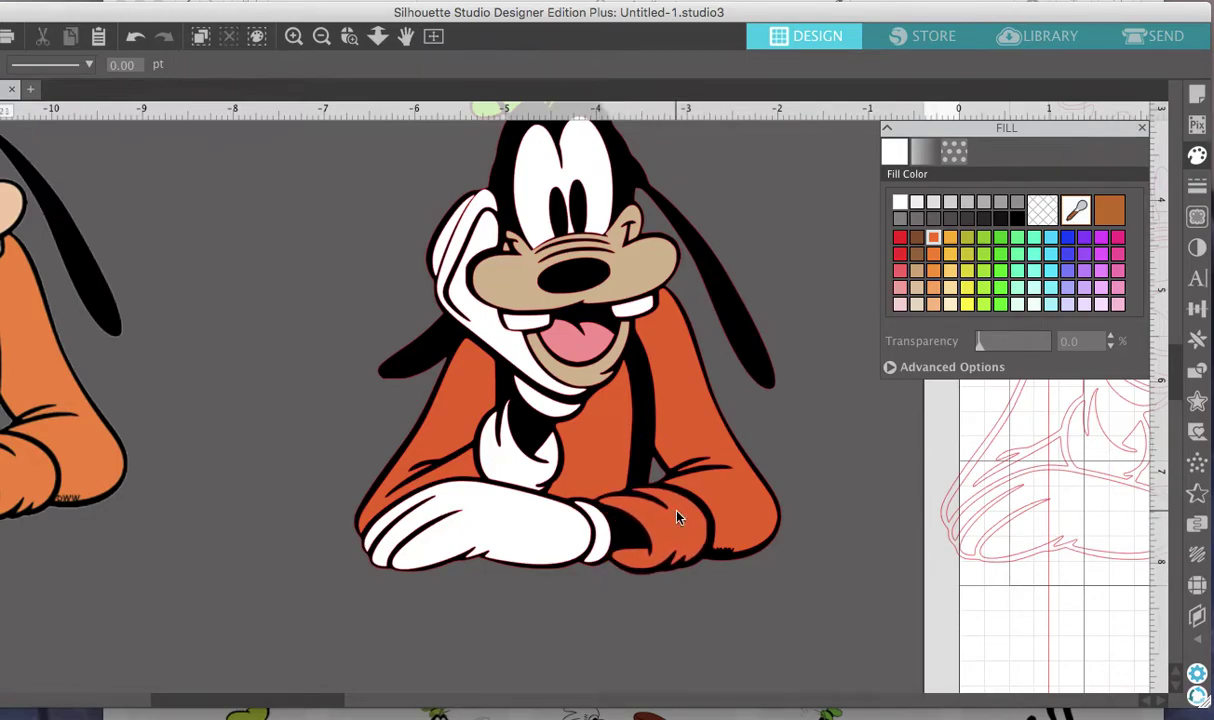
# Delete the leftover unfilled outline trace from the page.
pyautogui.click(321, 37)
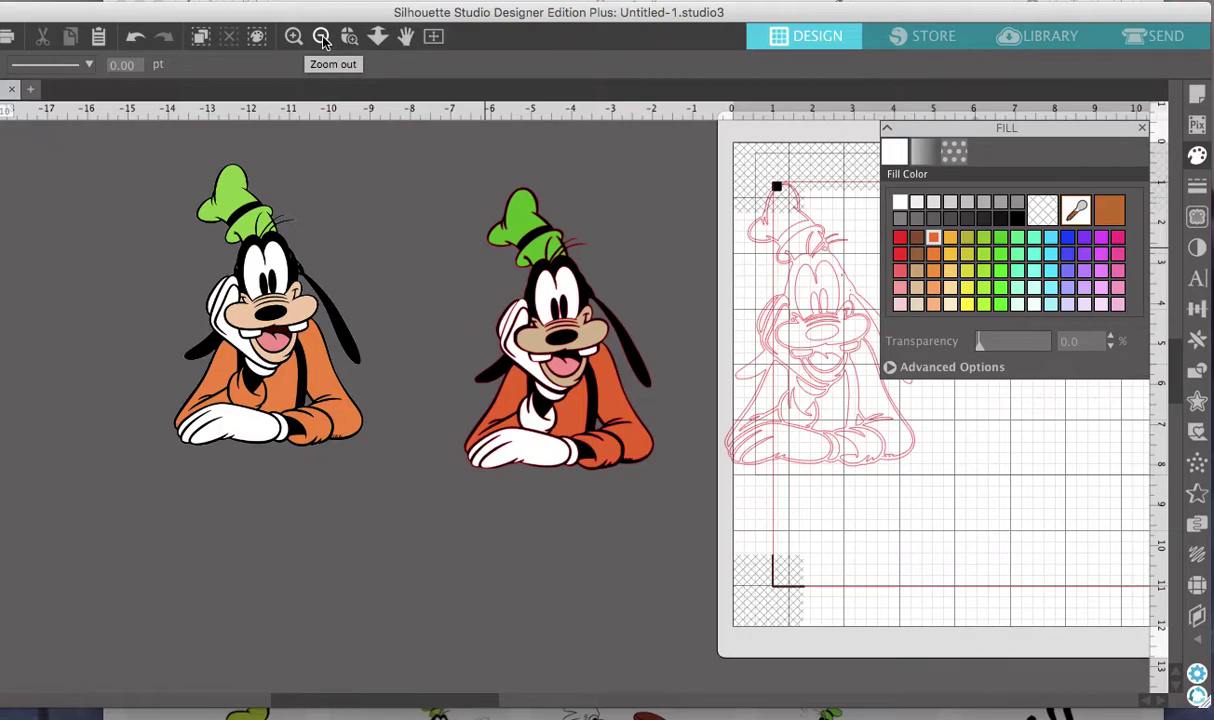
pyautogui.click(806, 320)
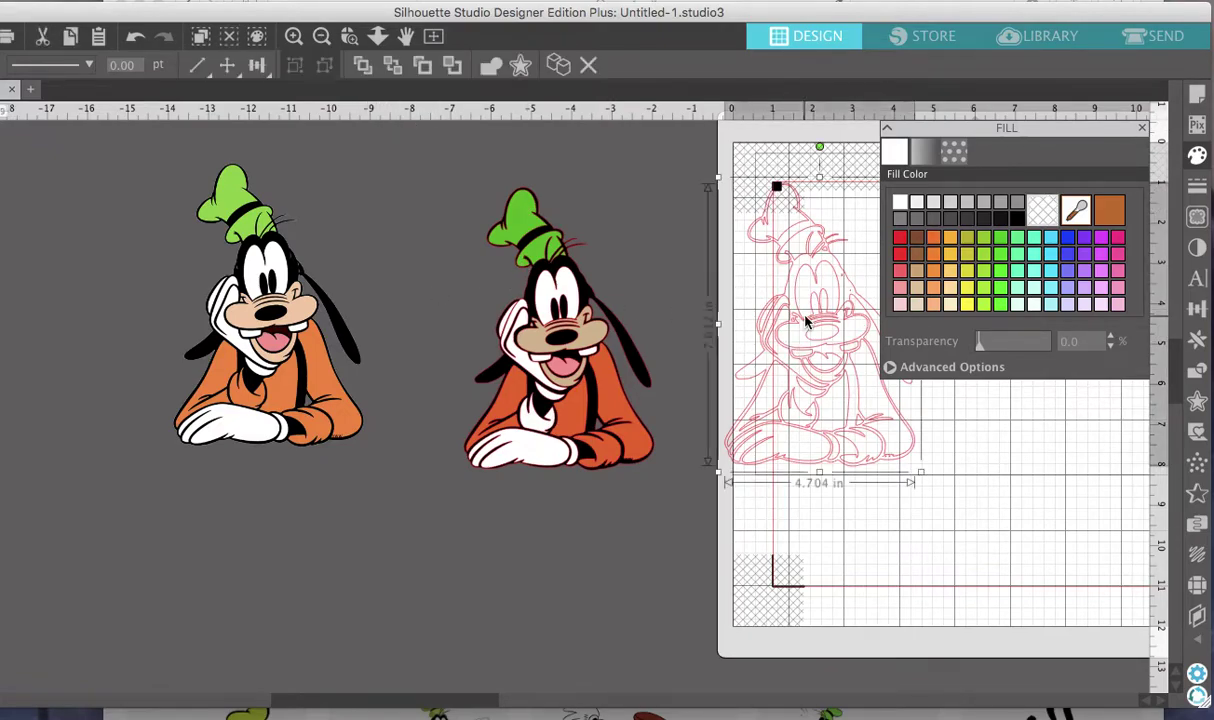
pyautogui.press('Delete')
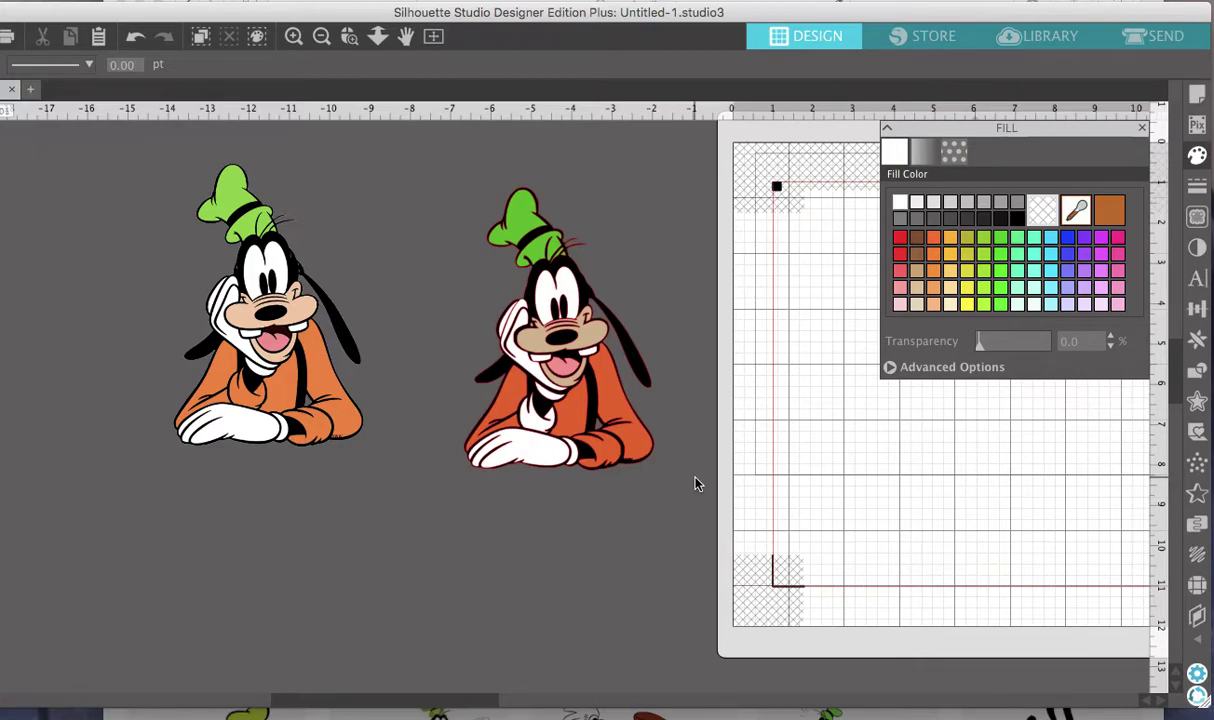
# Group all pieces of the colored trace and move the group closer to the original image.
pyautogui.click(515, 350)
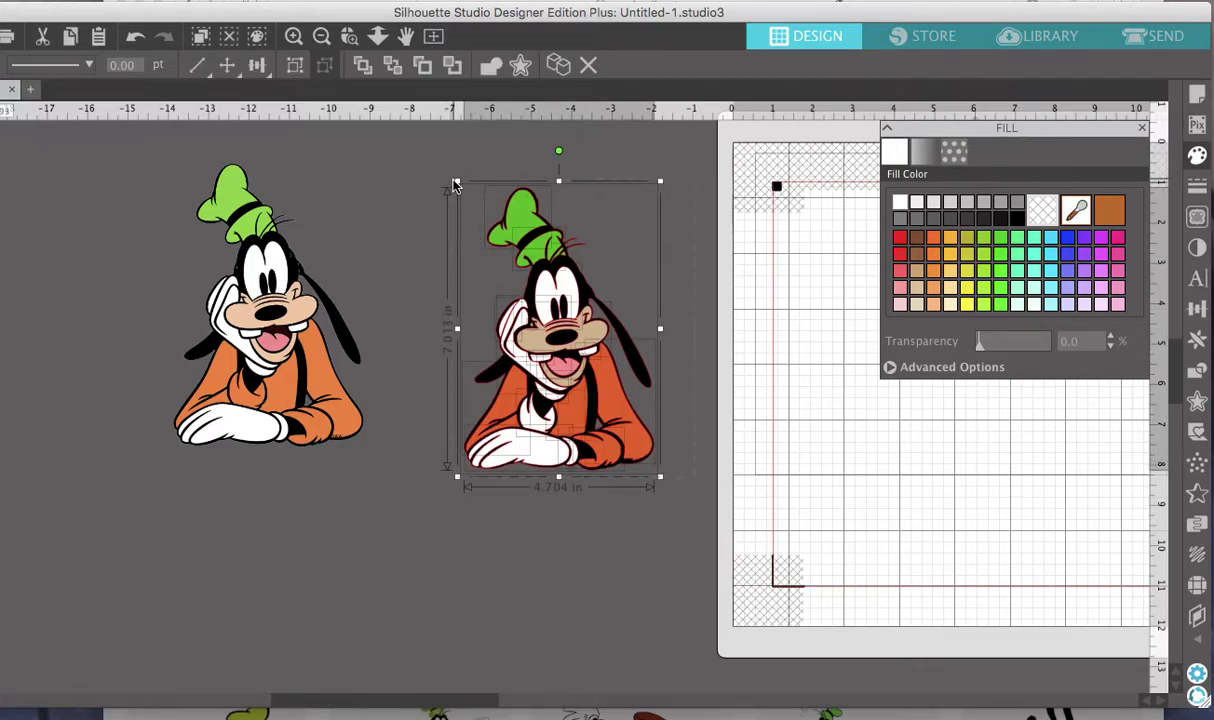
pyautogui.click(295, 65)
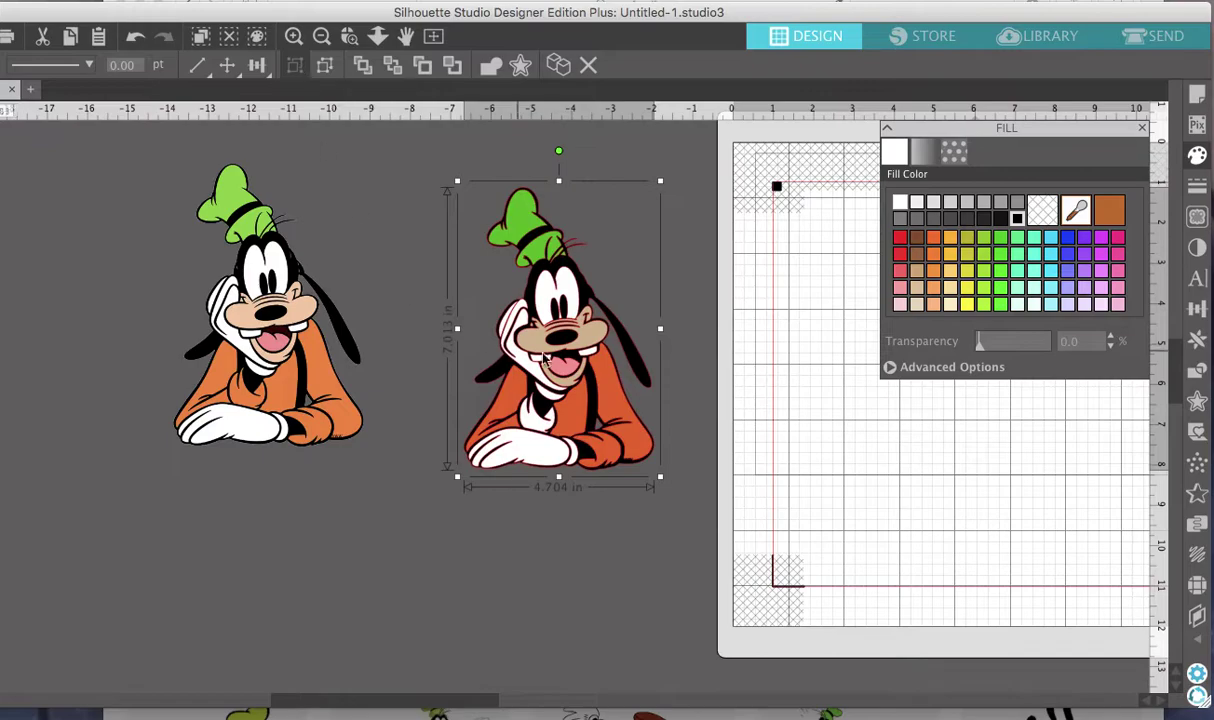
pyautogui.moveTo(652, 318); pyautogui.dragTo(690, 318)
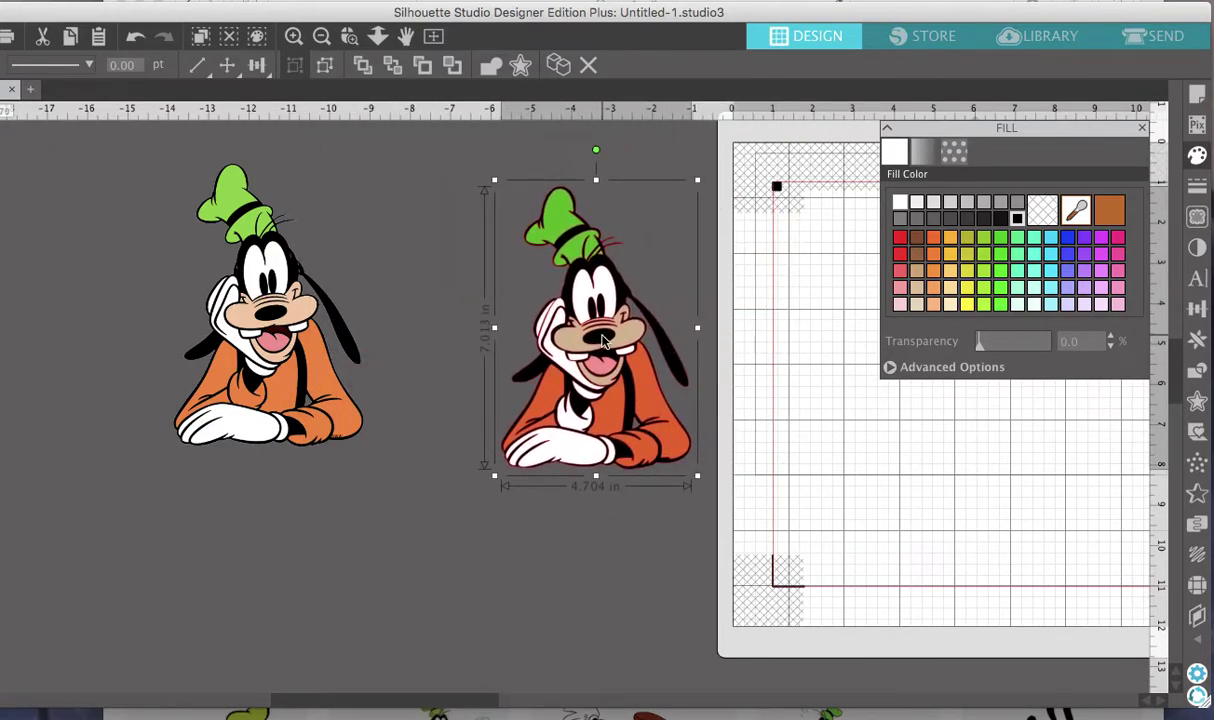
pyautogui.moveTo(605, 358); pyautogui.dragTo(531, 356)
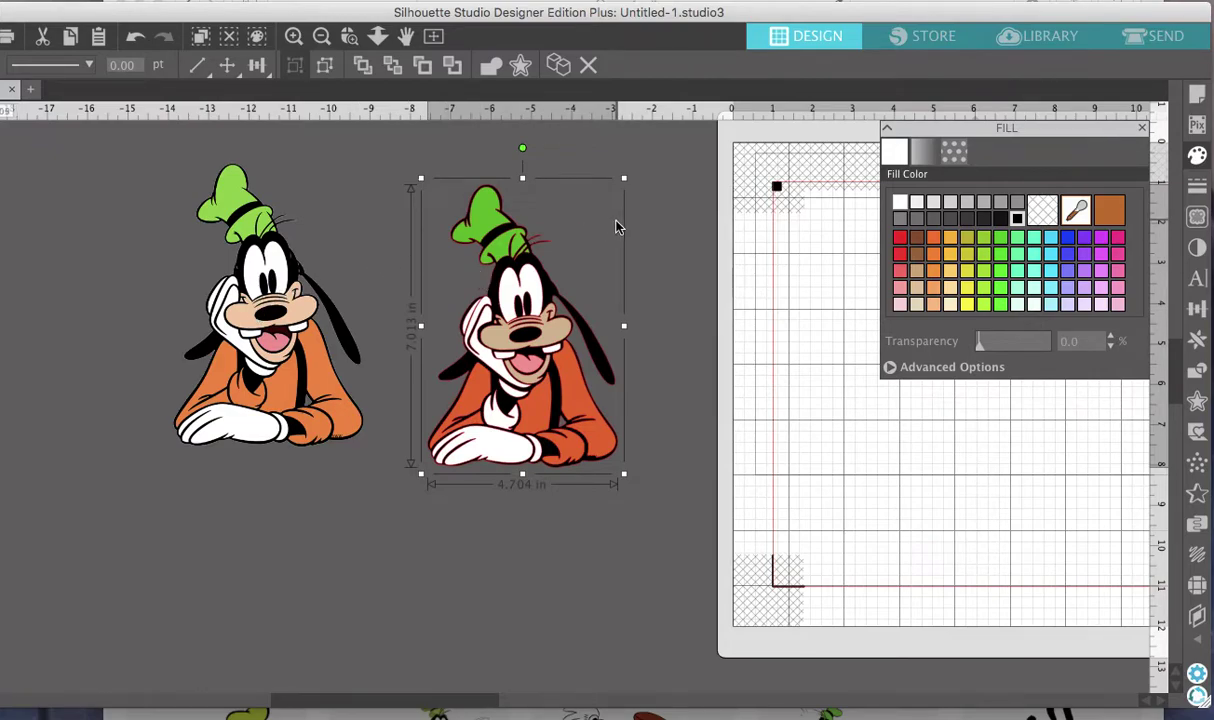
# Place the original image right beside the colored trace and compare the two at close range.
pyautogui.click(665, 254)
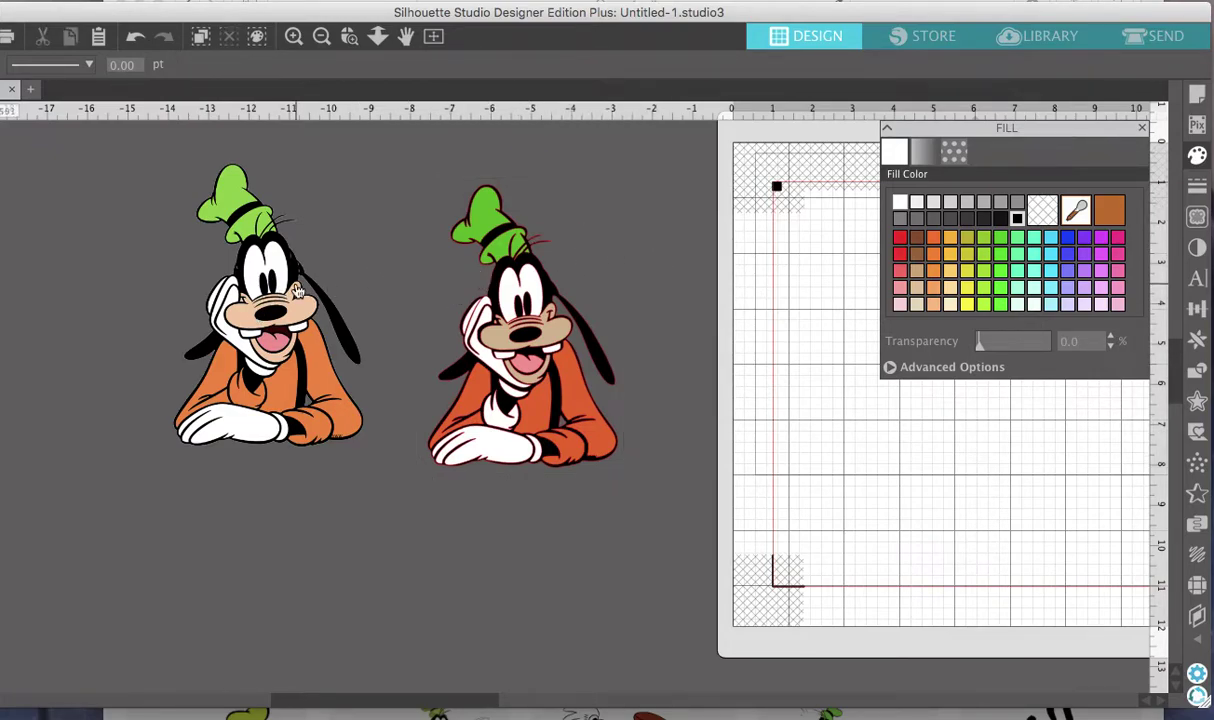
pyautogui.moveTo(260, 257); pyautogui.dragTo(320, 294)
pyautogui.click(296, 37)
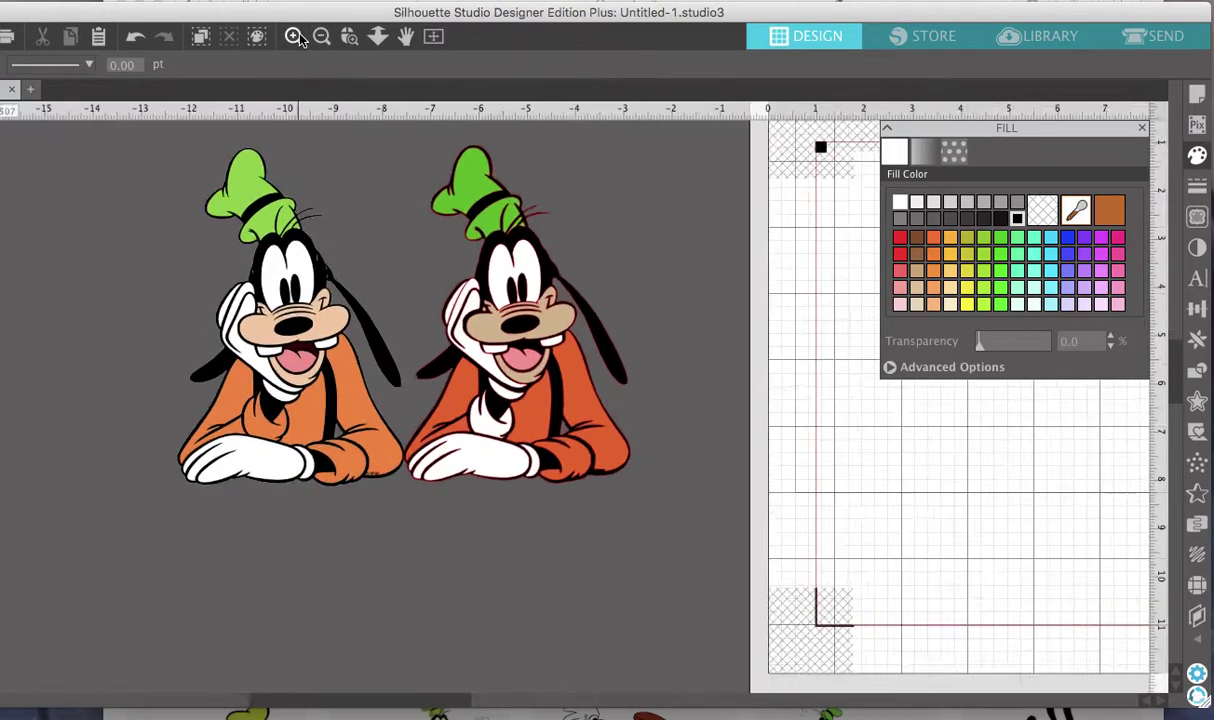
pyautogui.click(296, 37)
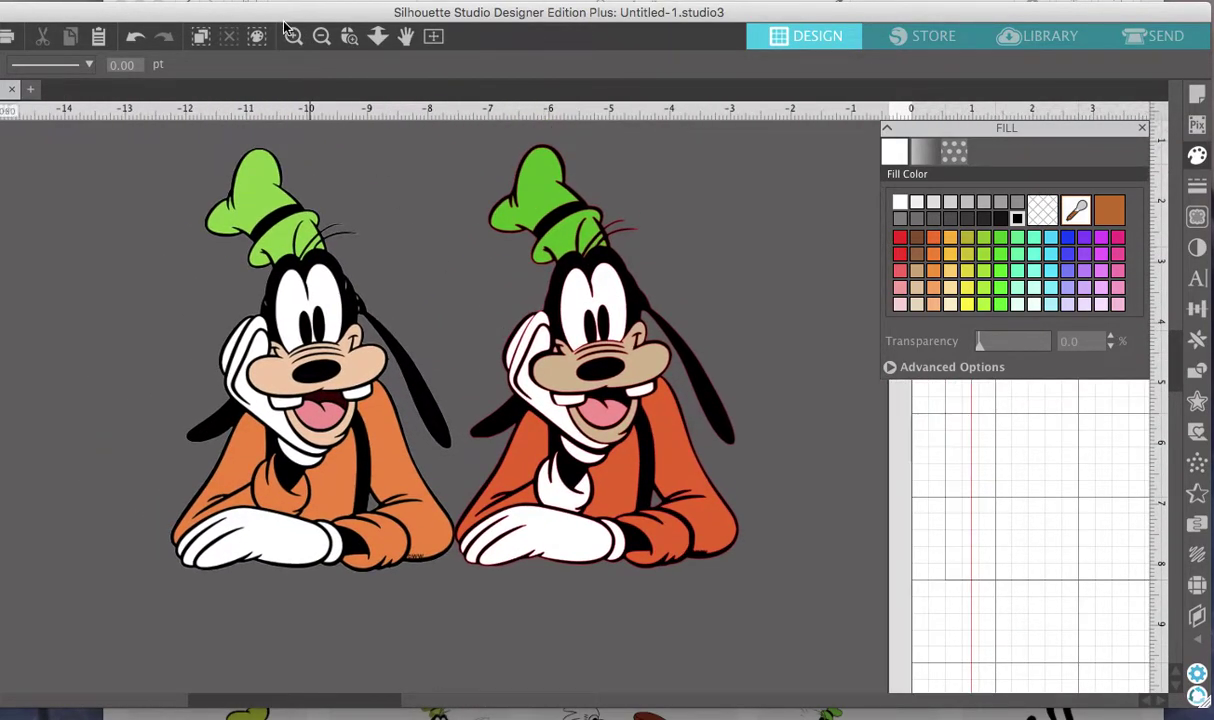
pyautogui.click(292, 35)
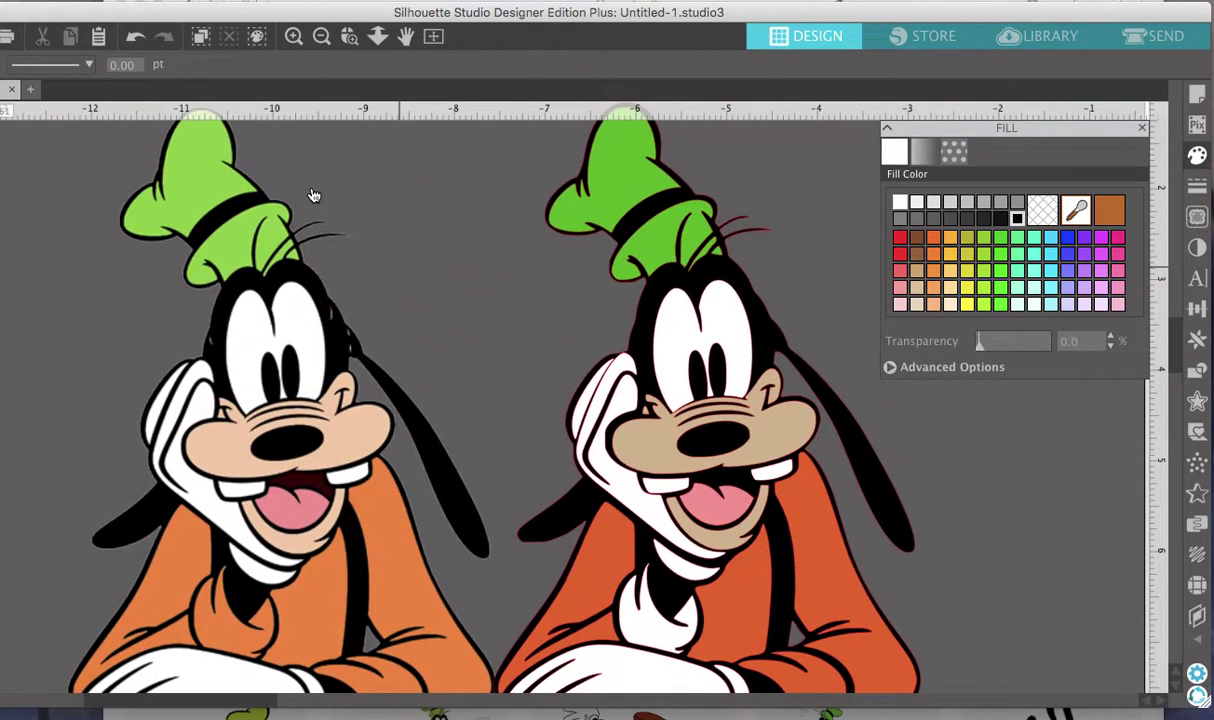
pyautogui.scroll(-2, 313, 195)
pyautogui.hscroll(3, 313, 195)
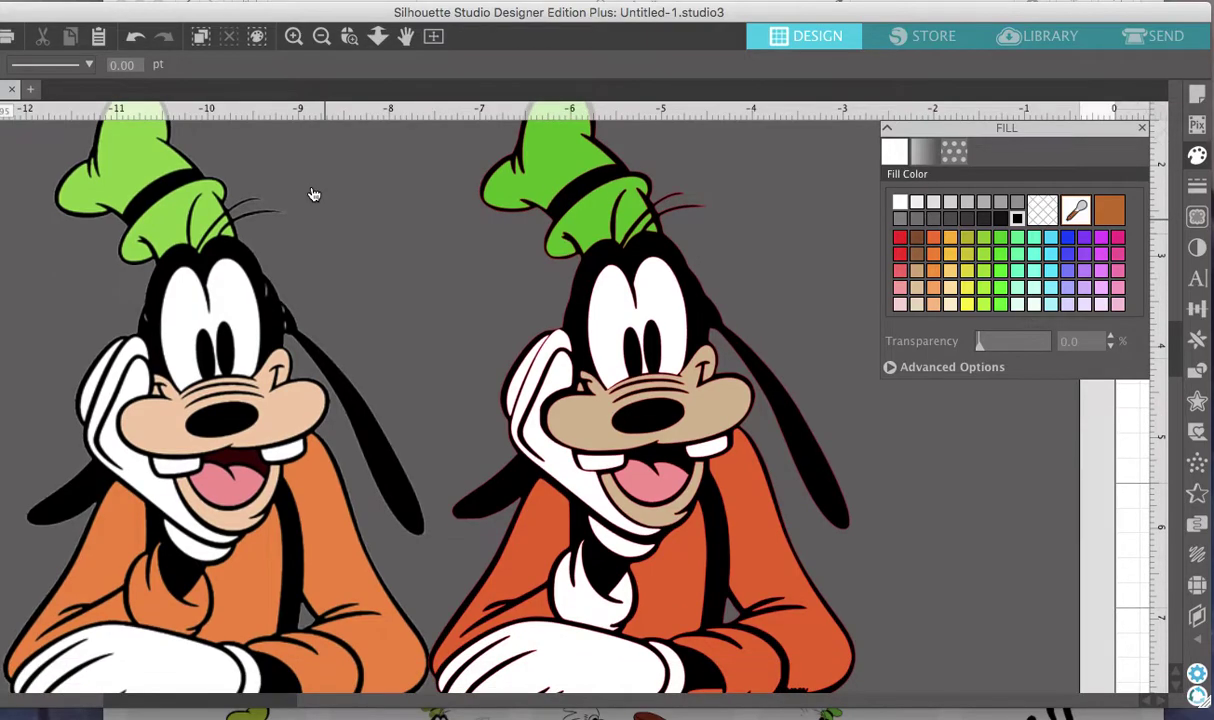
# Ungroup the colored trace and move the original image well away from it.
pyautogui.rightClick(648, 277)
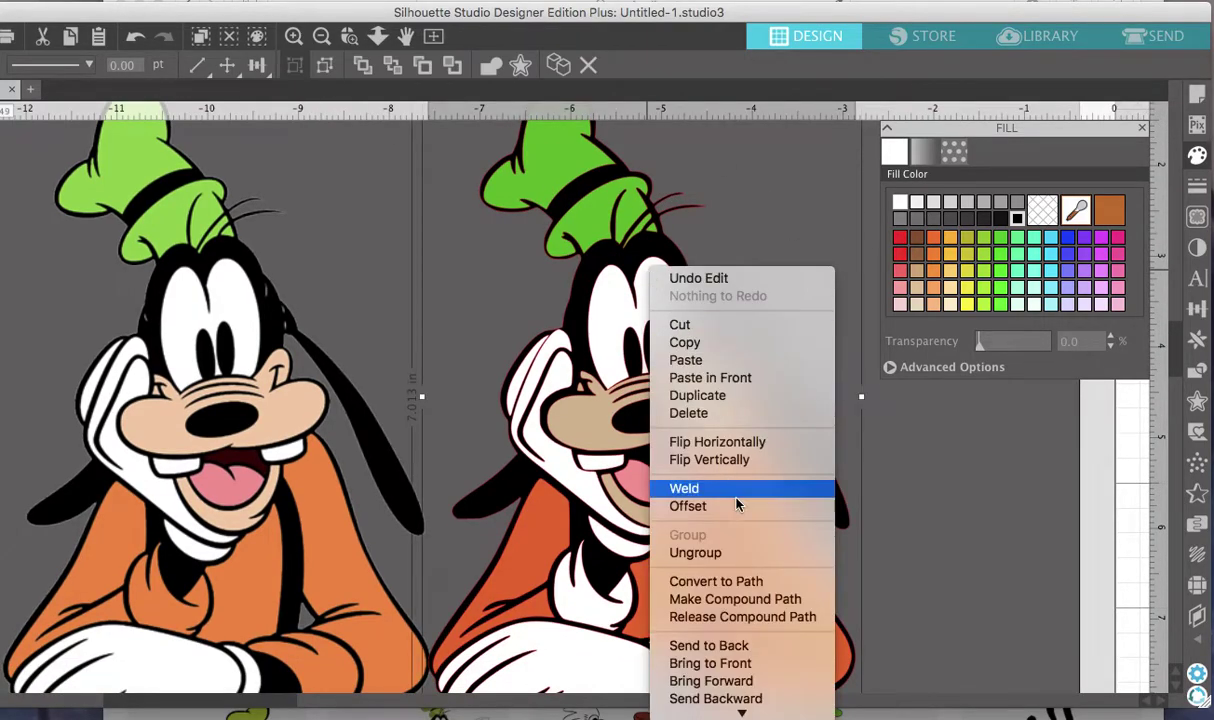
pyautogui.click(324, 65)
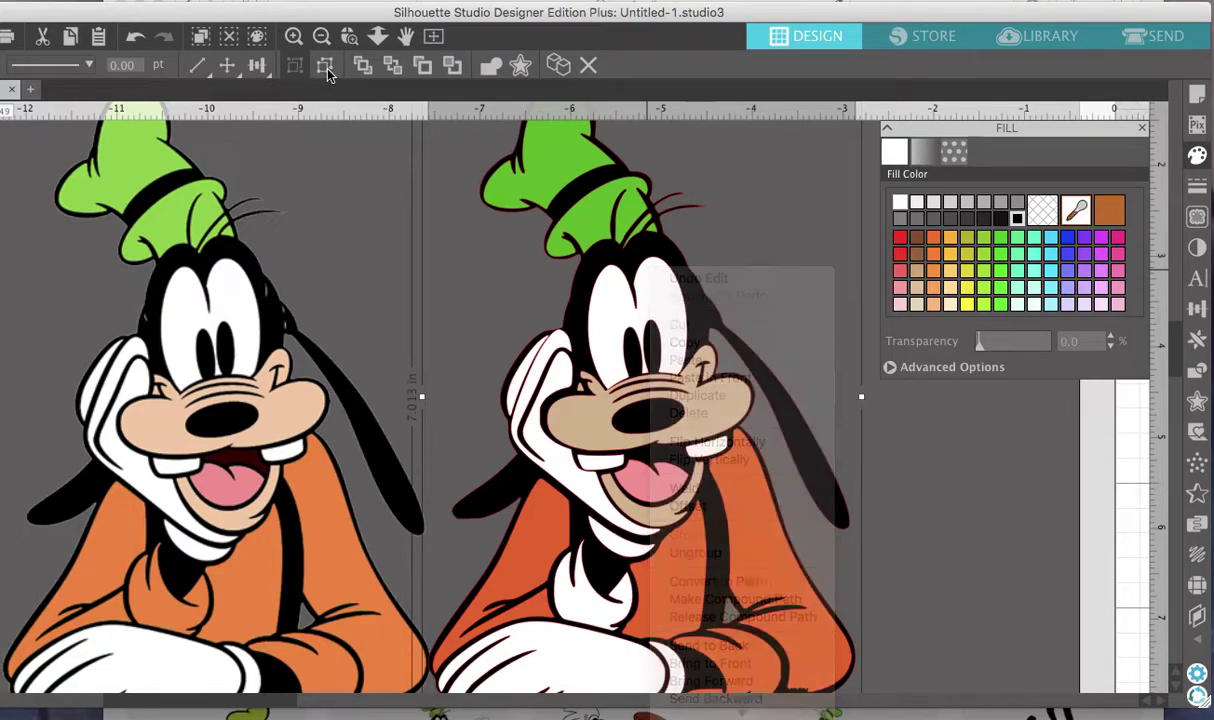
pyautogui.click(322, 36)
pyautogui.click(322, 36)
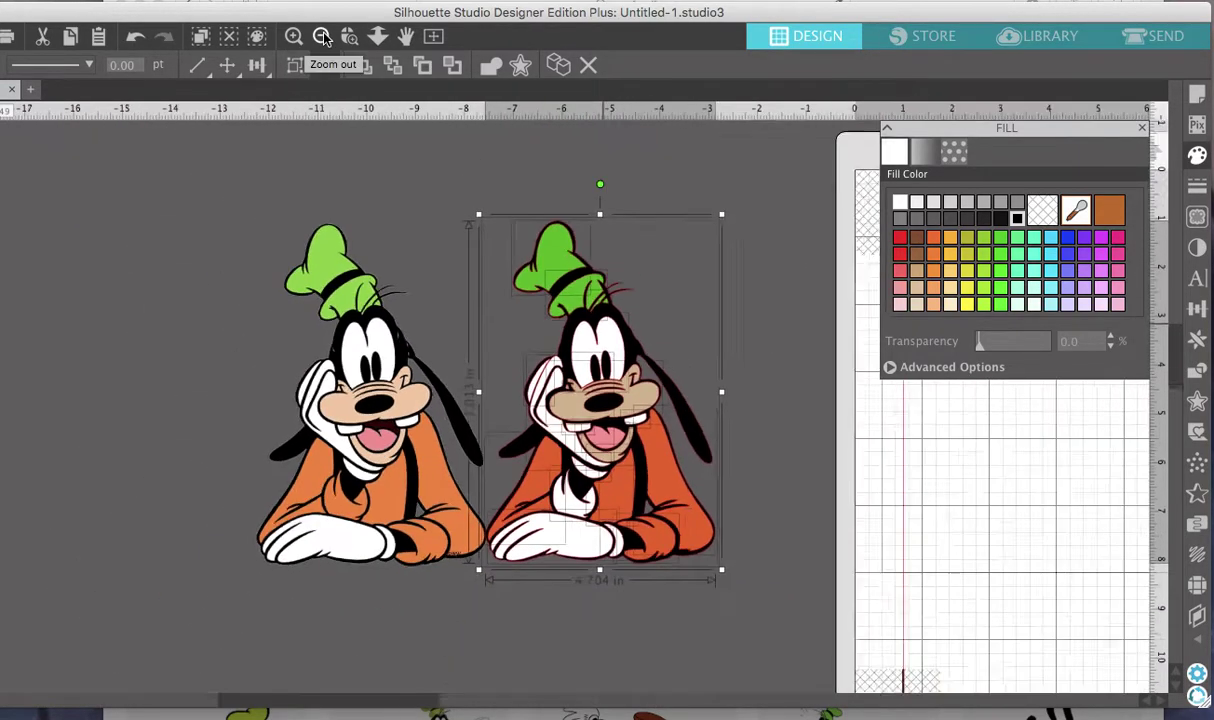
pyautogui.click(322, 36)
pyautogui.click(290, 401)
# Turn off the registration marks for the 12 x 12 in page.
pyautogui.hscroll(10, 443, 432)
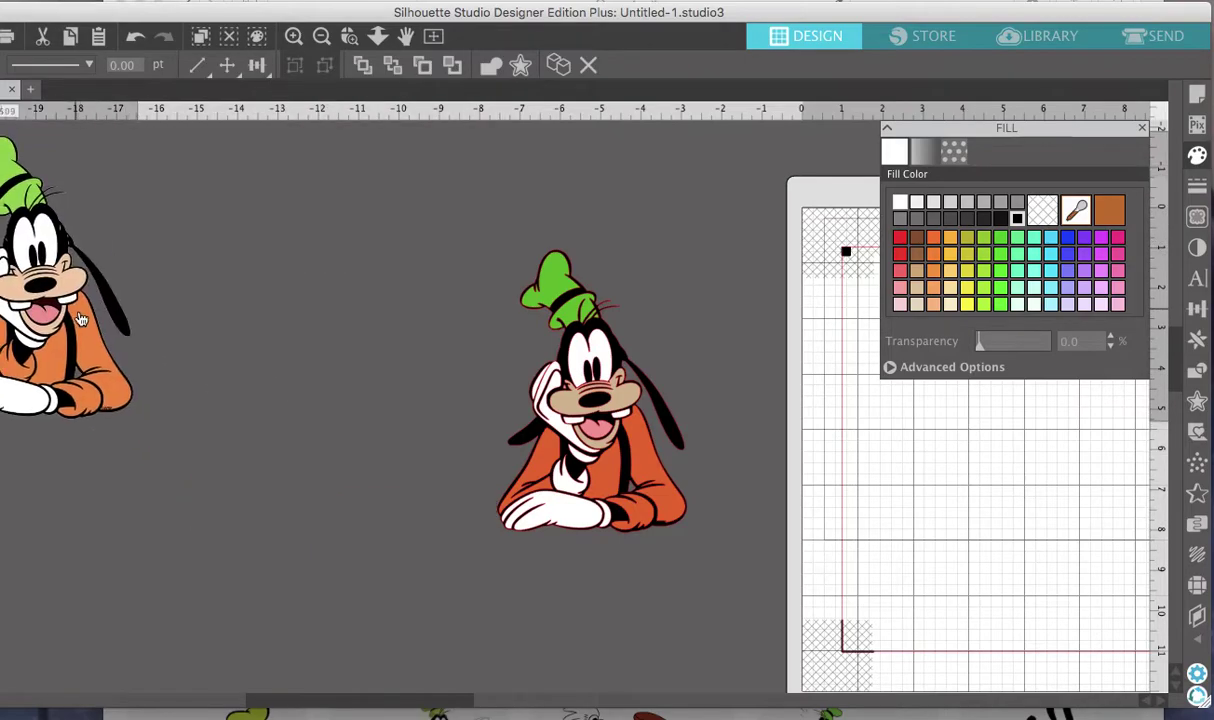
pyautogui.scroll(3, 548, 445)
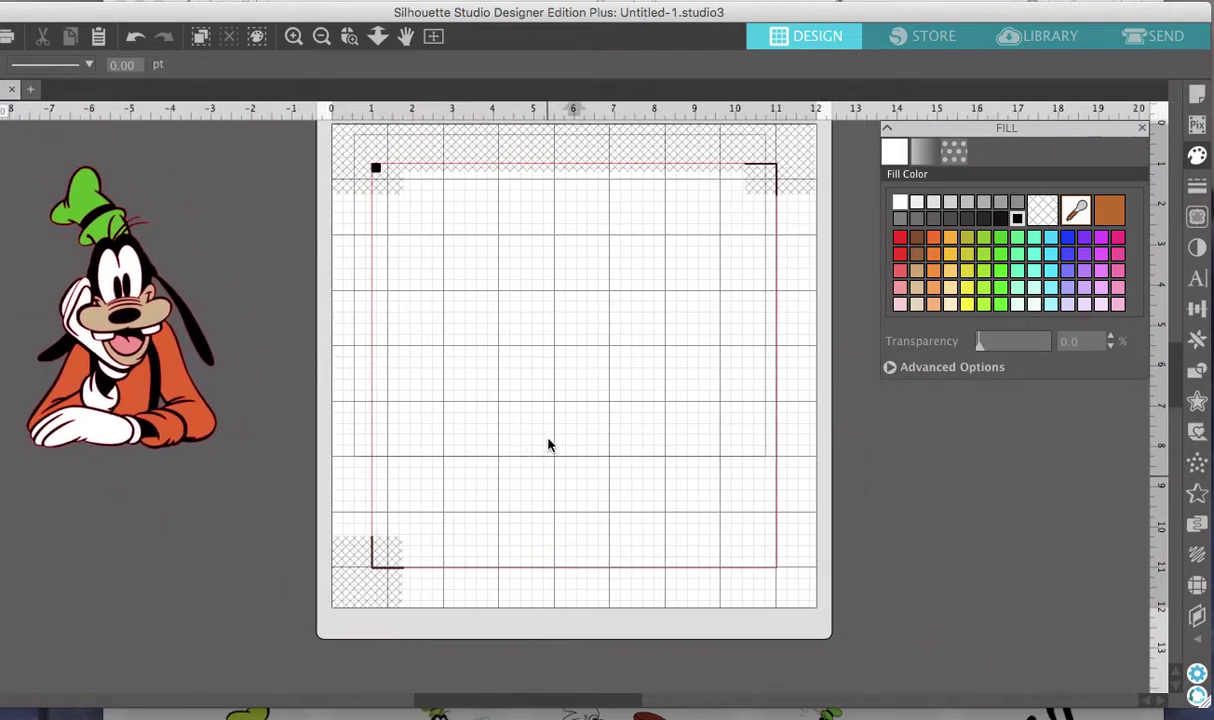
pyautogui.click(1197, 94)
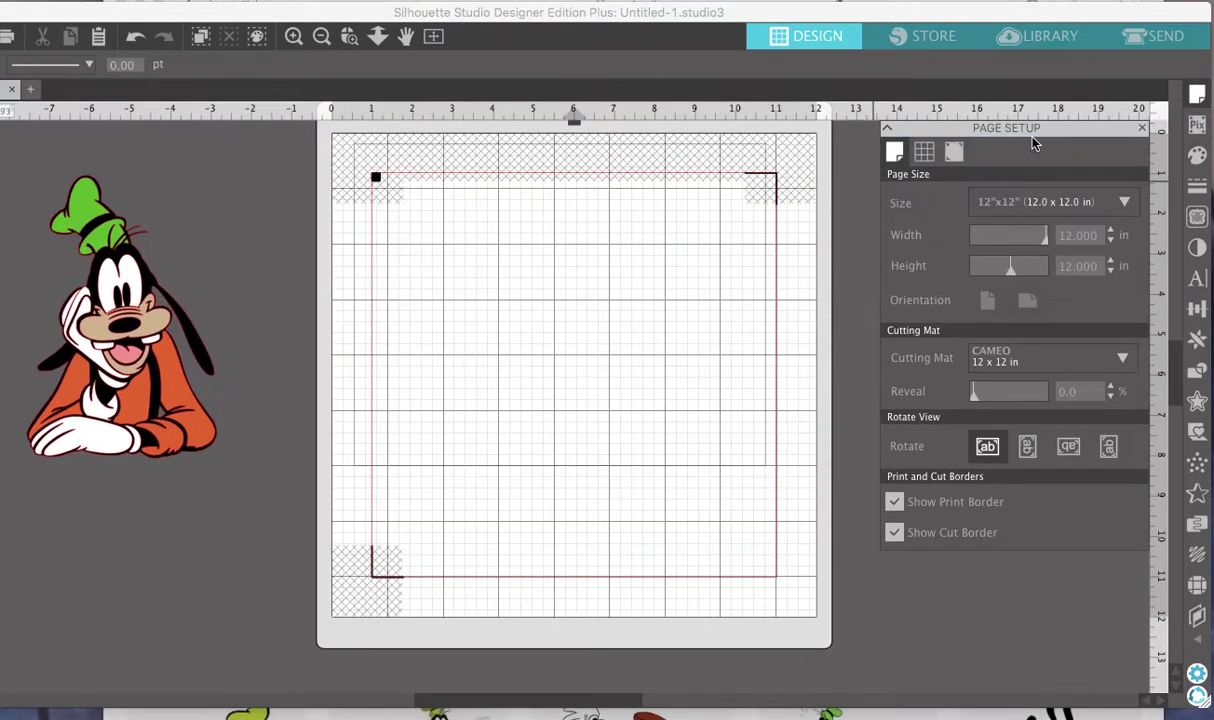
pyautogui.click(953, 155)
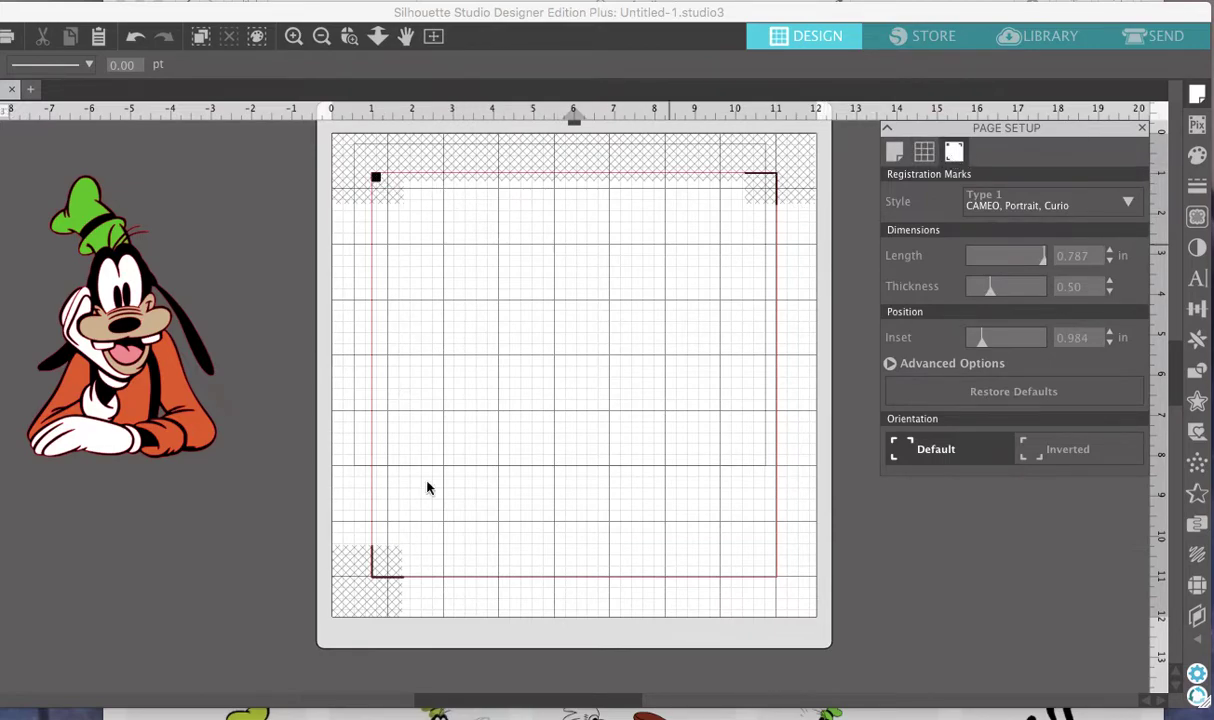
pyautogui.click(1068, 200)
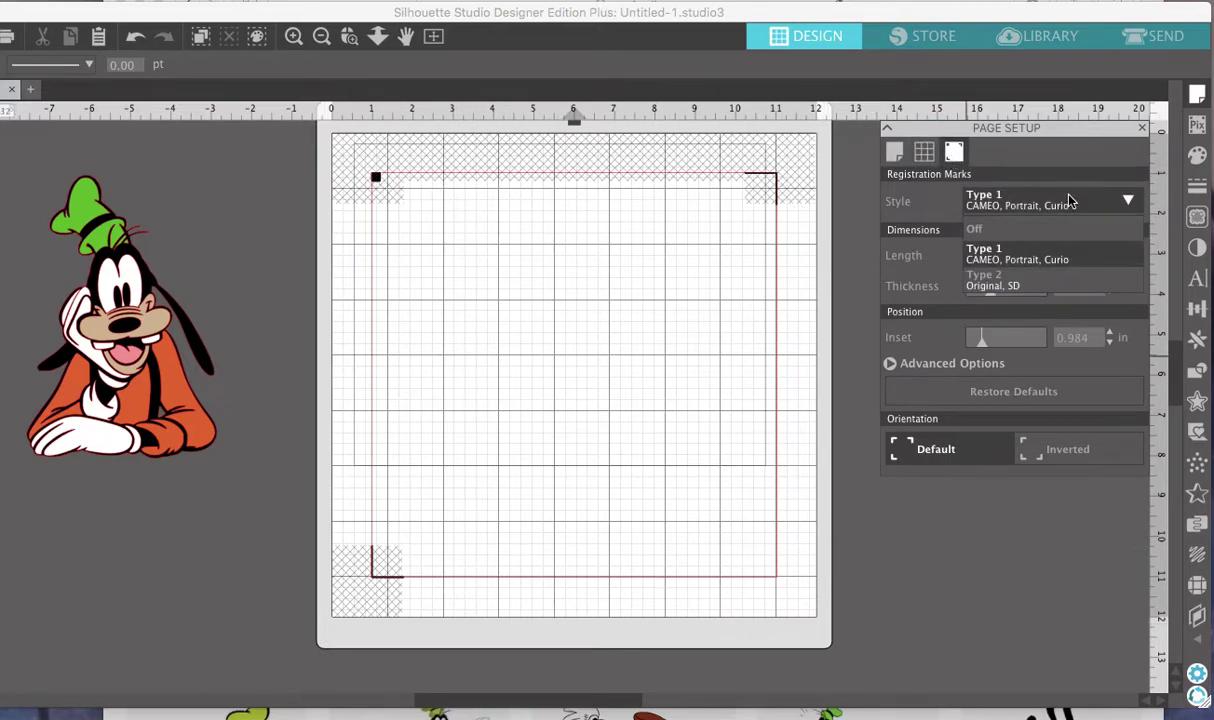
pyautogui.click(986, 231)
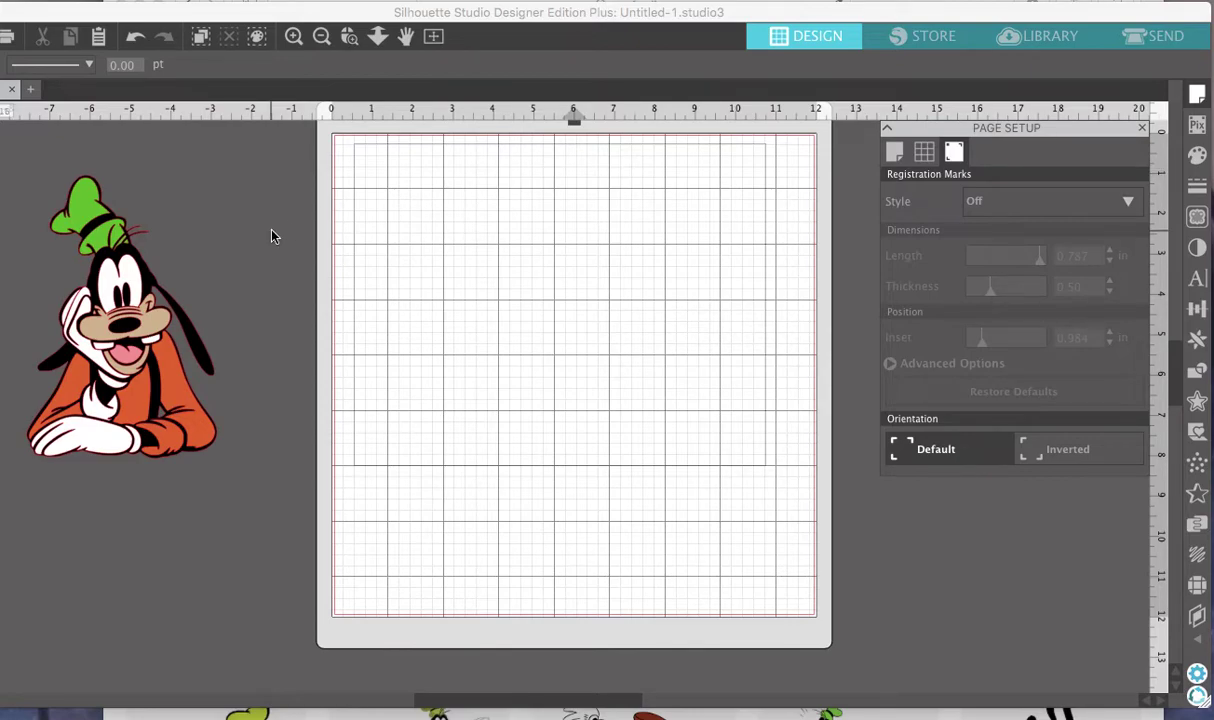
# Move the two large green hat pieces to the page's upper-left corner and the black base to its upper-right area.
pyautogui.click(101, 214)
pyautogui.moveTo(101, 214); pyautogui.dragTo(386, 169)
pyautogui.moveTo(105, 243); pyautogui.dragTo(400, 204)
pyautogui.moveTo(96, 230); pyautogui.dragTo(685, 194)
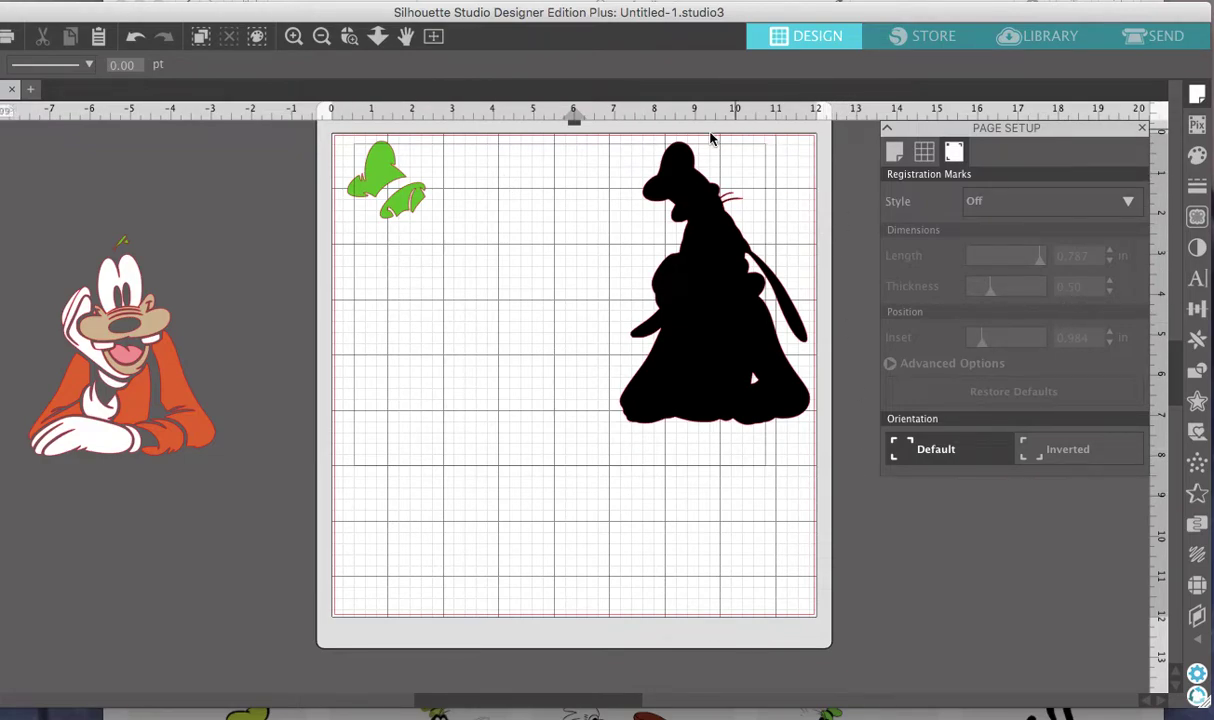
# Place three orange clothing pieces in the page's lower-left corner and the pink tongue in its lower-right corner.
pyautogui.moveTo(165, 365); pyautogui.dragTo(388, 543)
pyautogui.moveTo(165, 437); pyautogui.dragTo(385, 598)
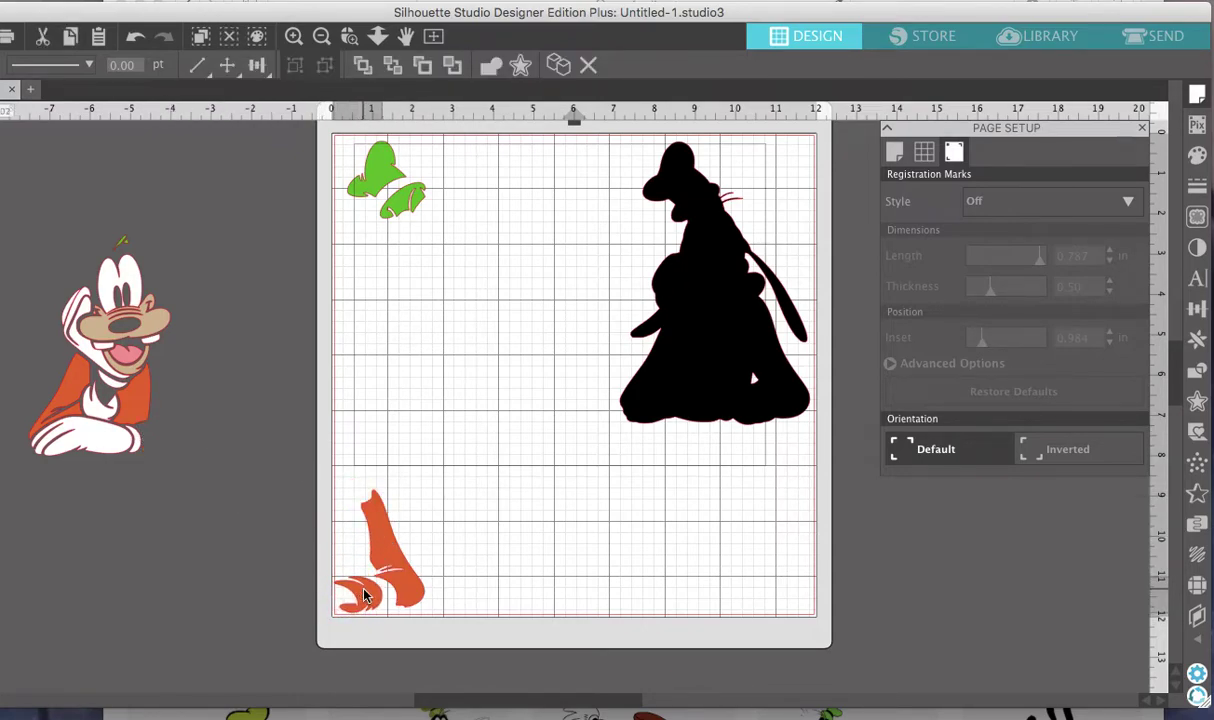
pyautogui.moveTo(143, 396); pyautogui.dragTo(461, 582)
pyautogui.moveTo(147, 362); pyautogui.dragTo(800, 598)
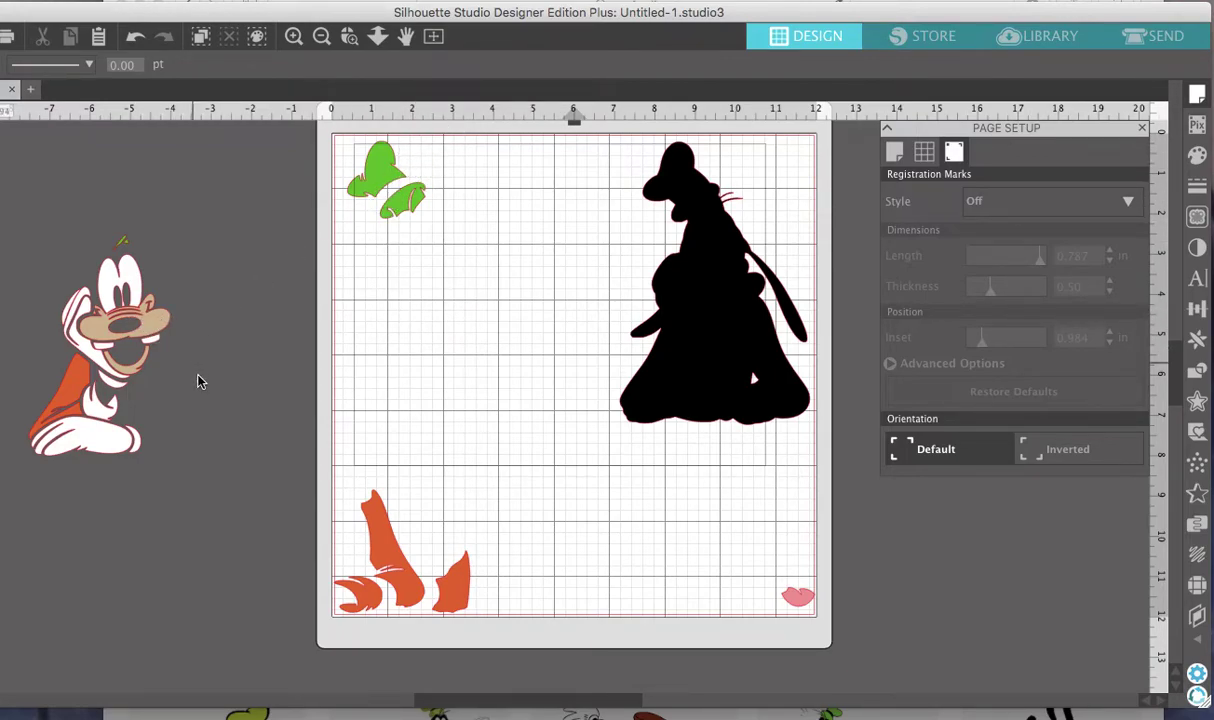
pyautogui.scroll(-1, 287, 480)
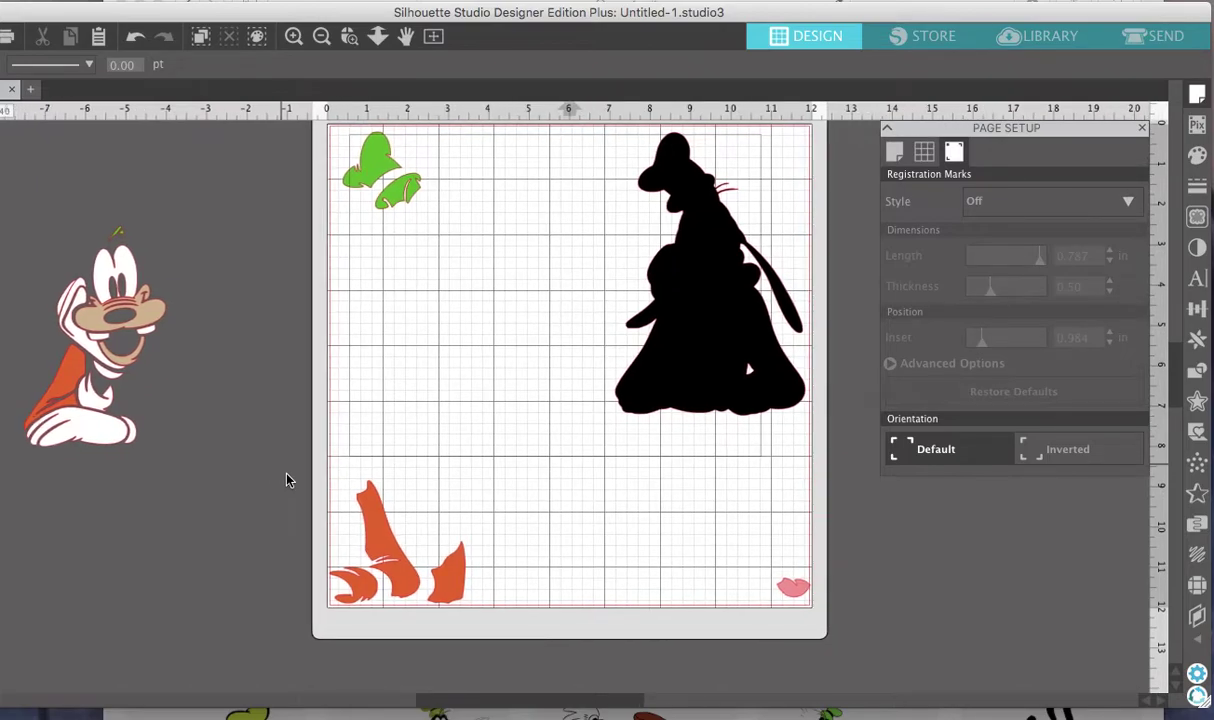
pyautogui.scroll(2, 287, 480)
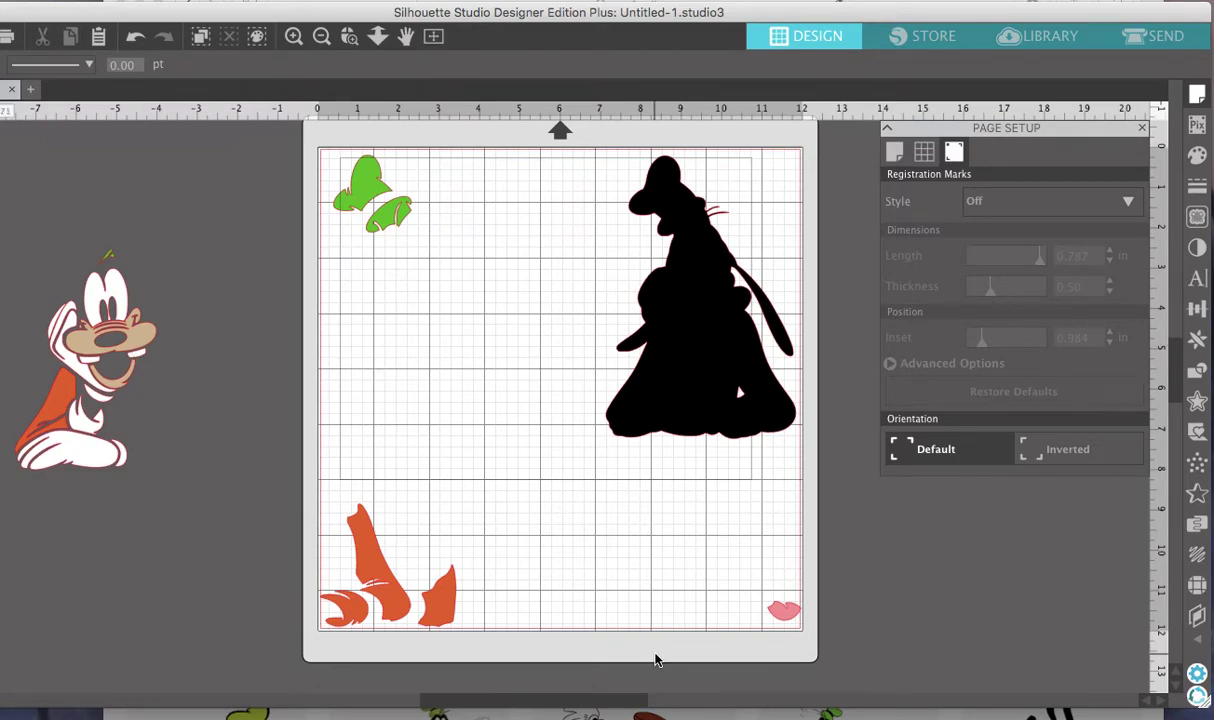
pyautogui.click(1002, 714)
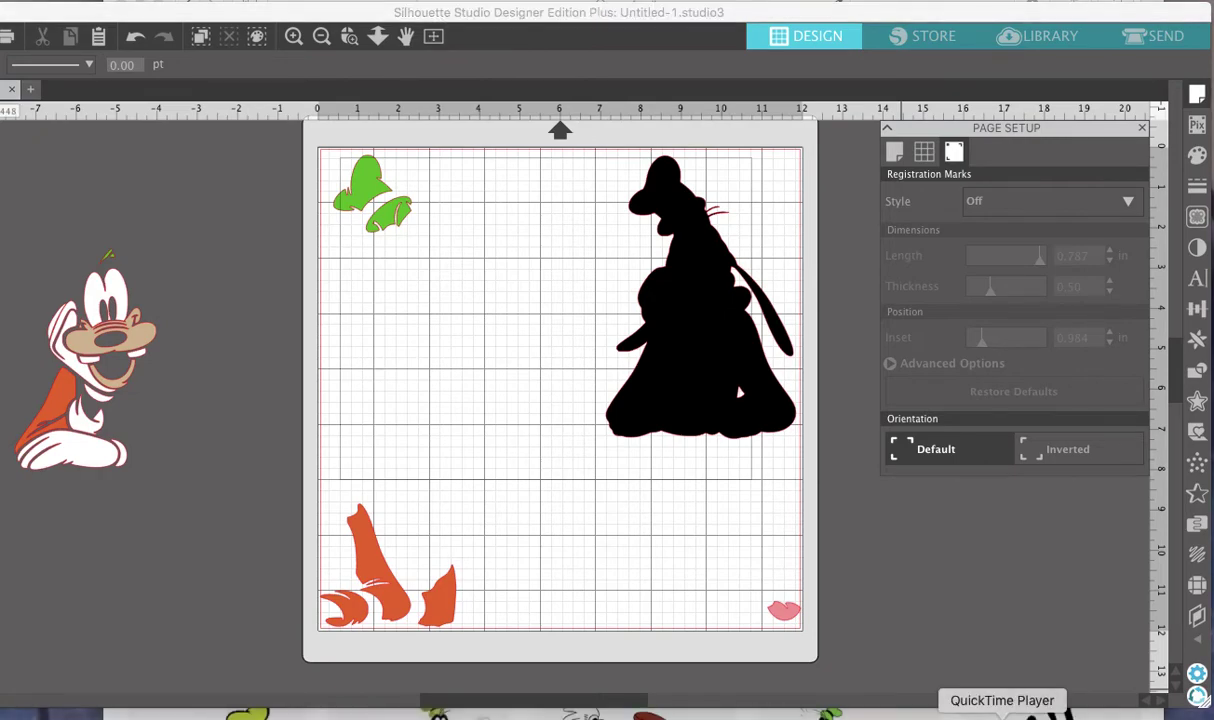
pyautogui.rightClick(1002, 714)
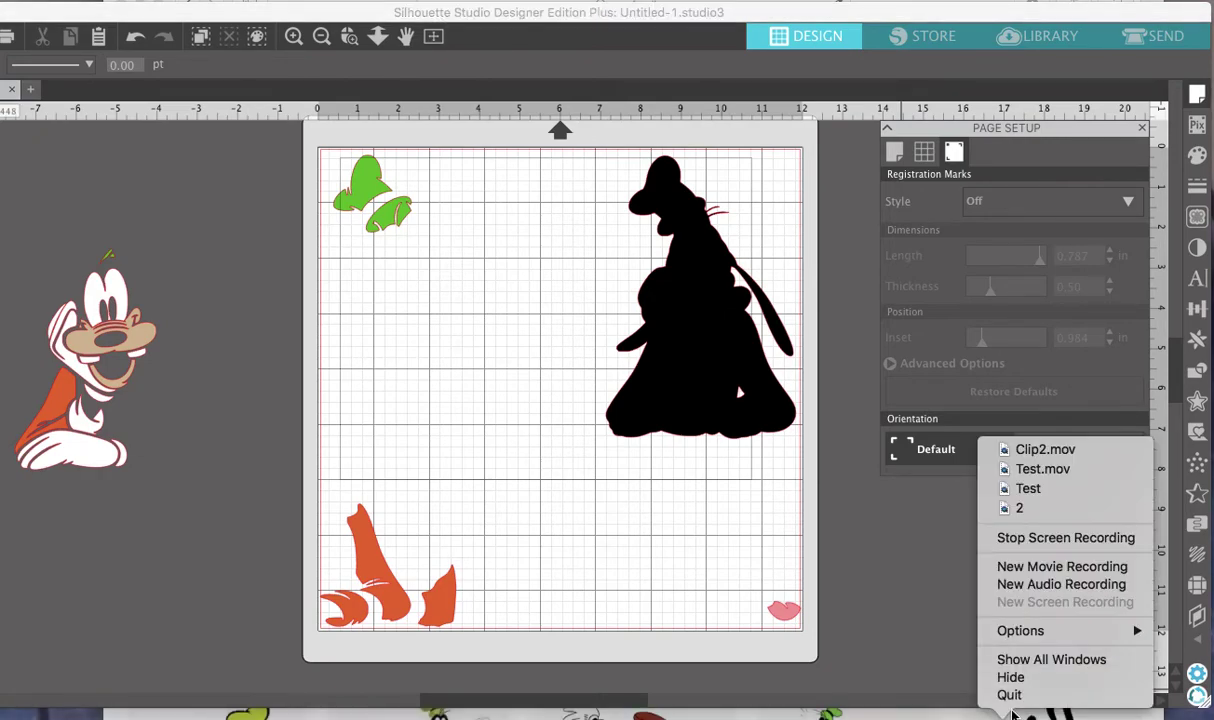